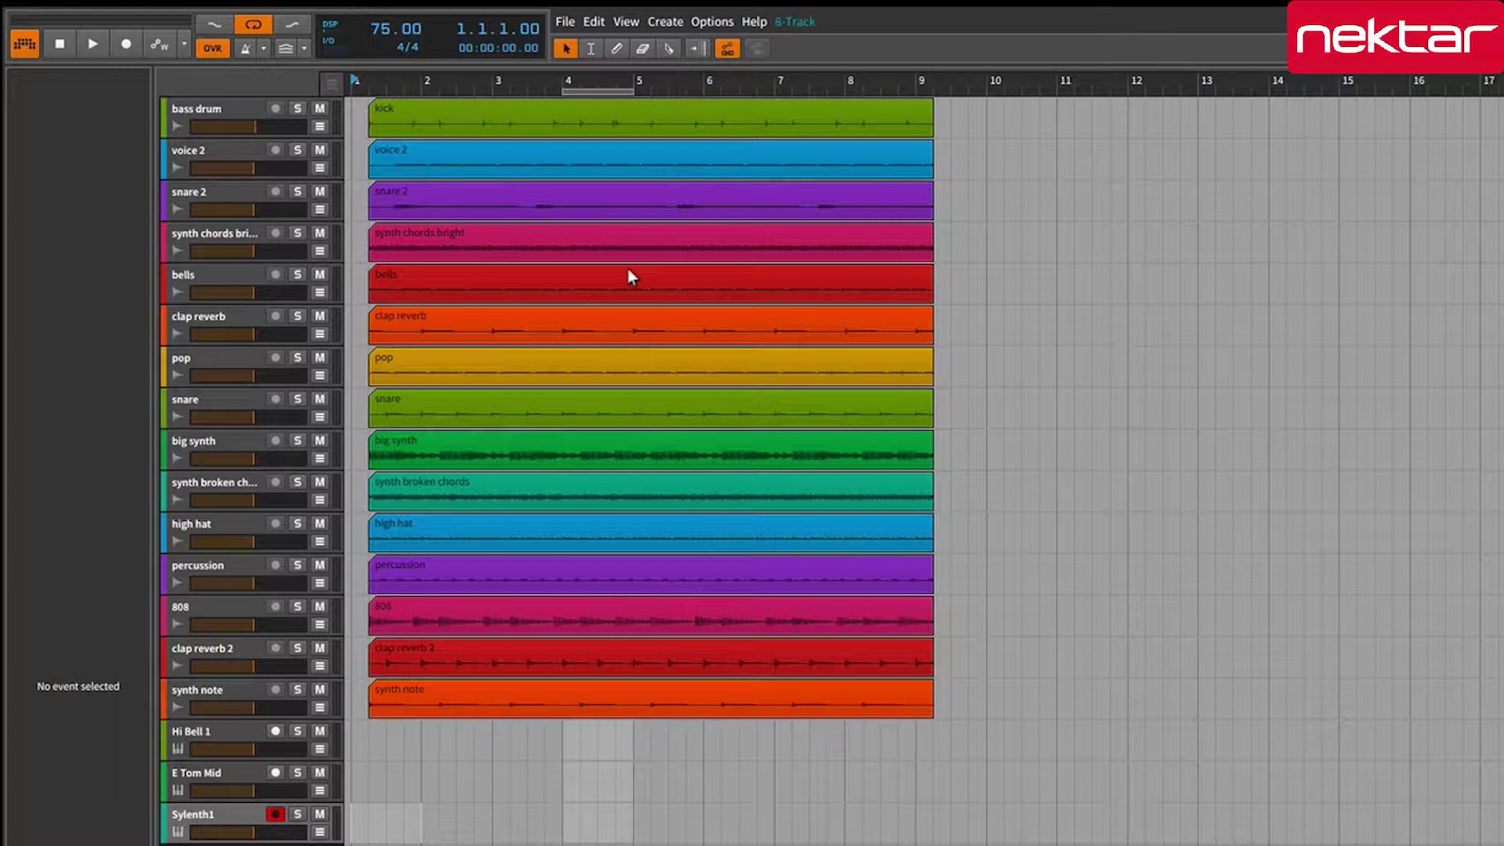
# - Move the synth note clip along its track to bar 10 and bring it back to start at 1.2
pyautogui.click(591, 755)
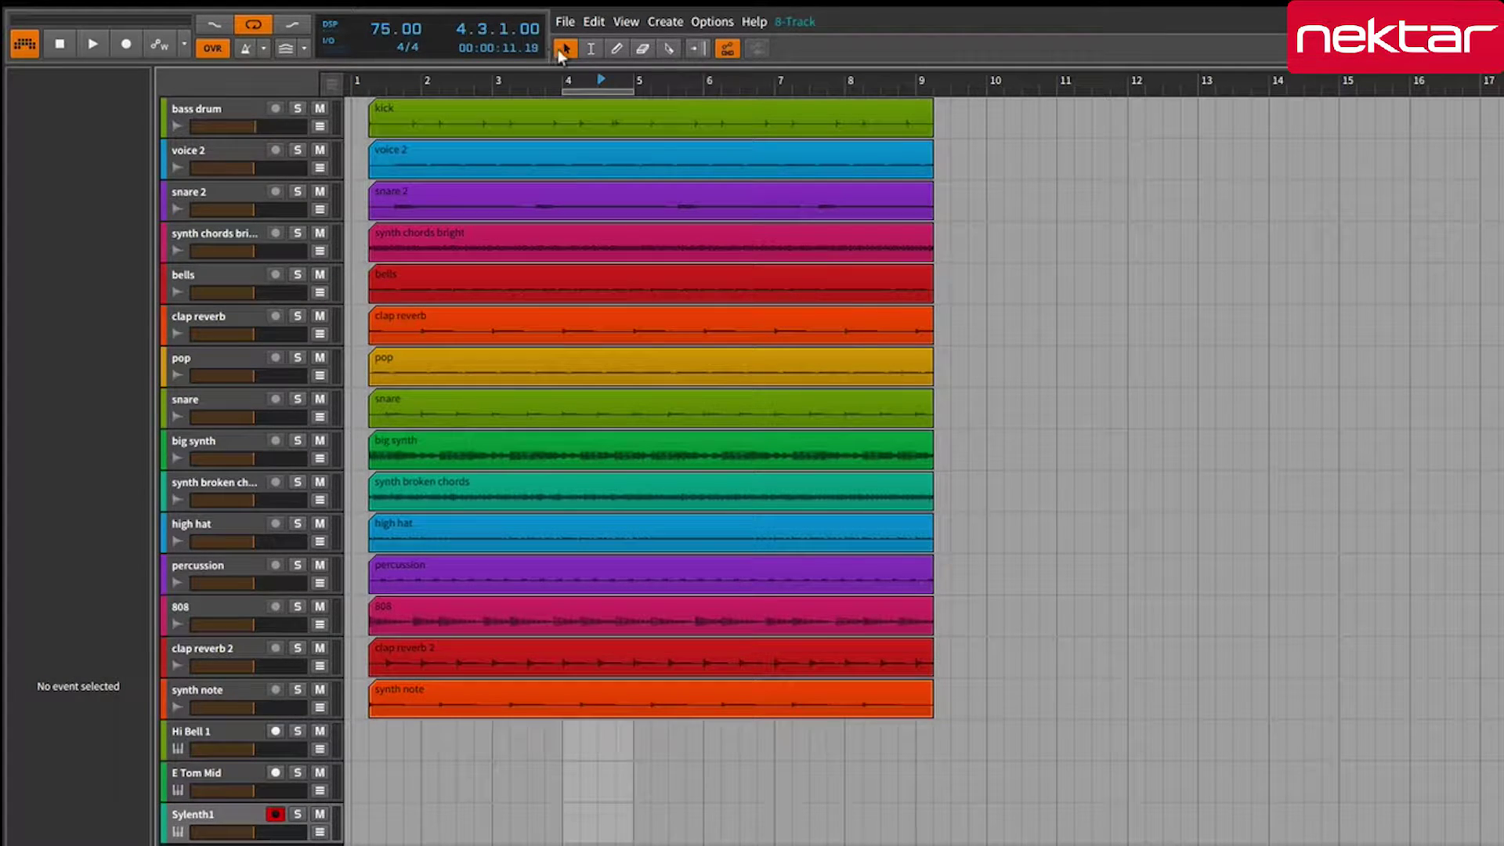
pyautogui.click(552, 692)
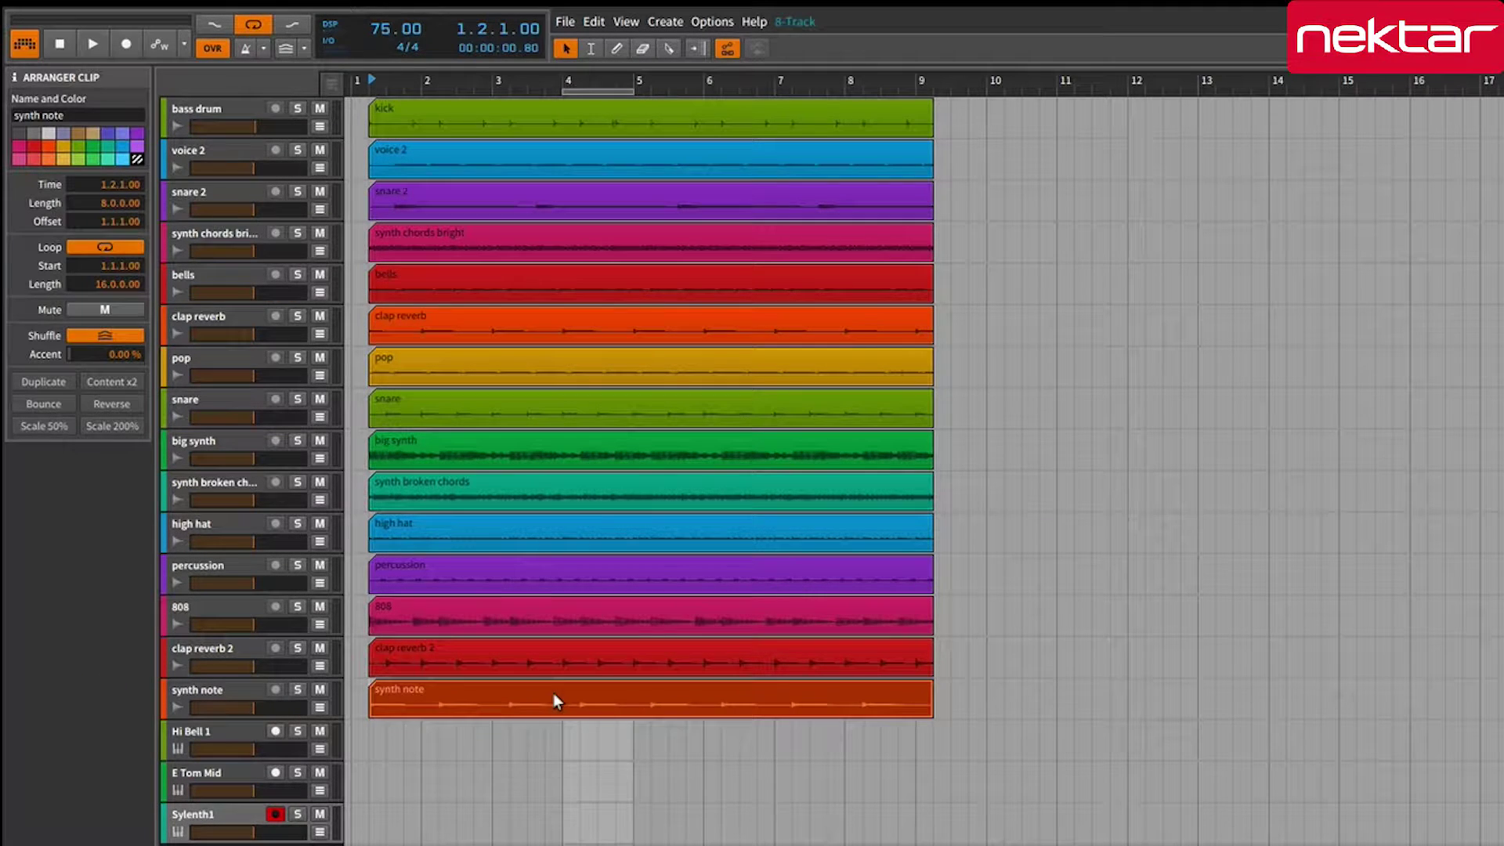
pyautogui.moveTo(695, 701); pyautogui.dragTo(1331, 709)
pyautogui.moveTo(999, 701)
pyautogui.mouseDown()
pyautogui.moveTo(1128, 700)
pyautogui.moveTo(993, 694)
pyautogui.mouseUp()
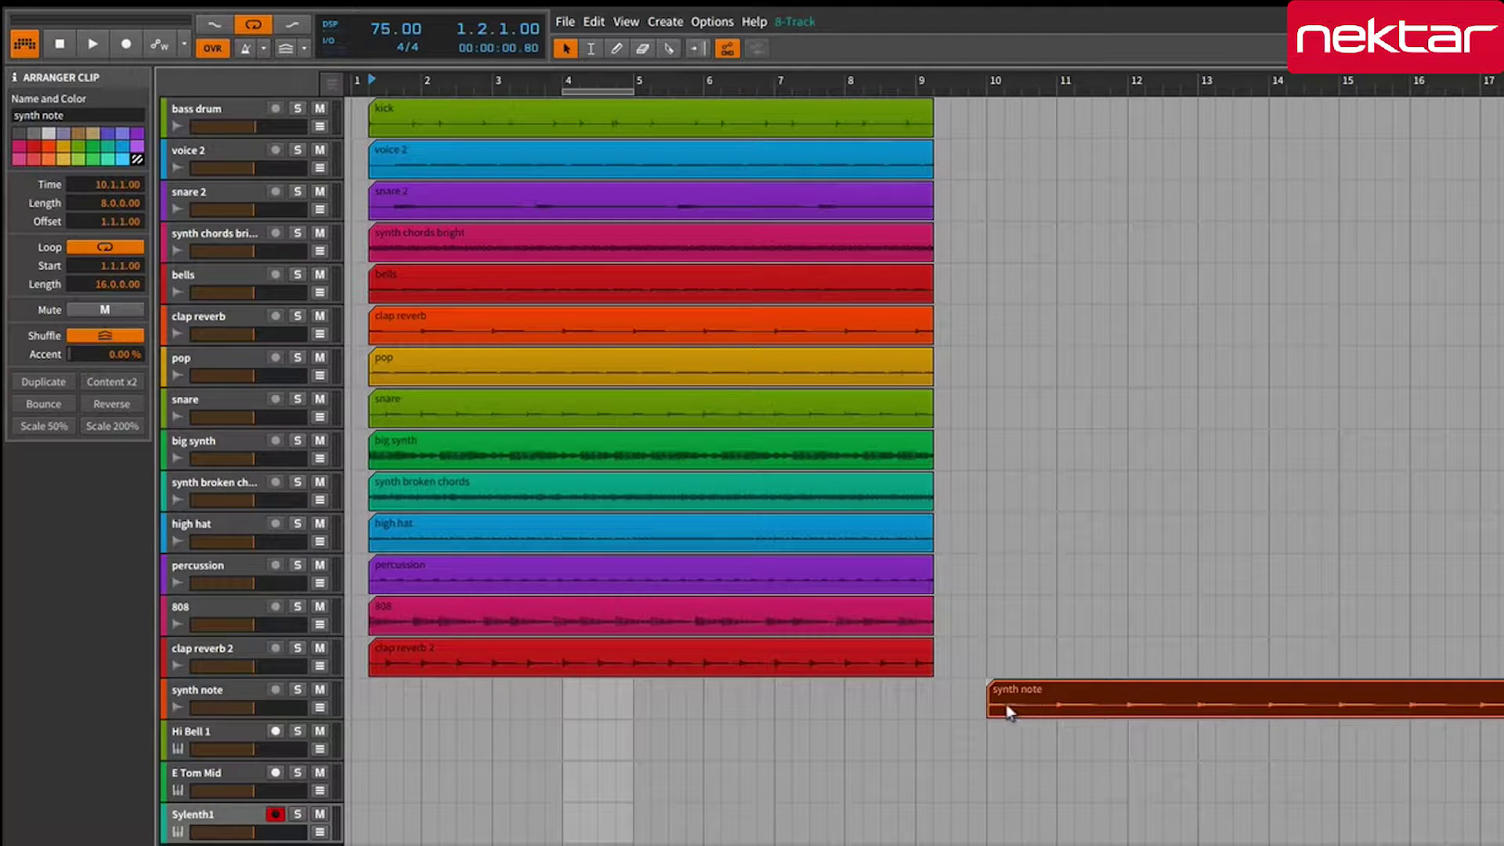
pyautogui.moveTo(988, 705)
pyautogui.mouseDown()
pyautogui.moveTo(1135, 704)
pyautogui.moveTo(996, 707)
pyautogui.mouseUp()
pyautogui.moveTo(1148, 704); pyautogui.dragTo(546, 713)
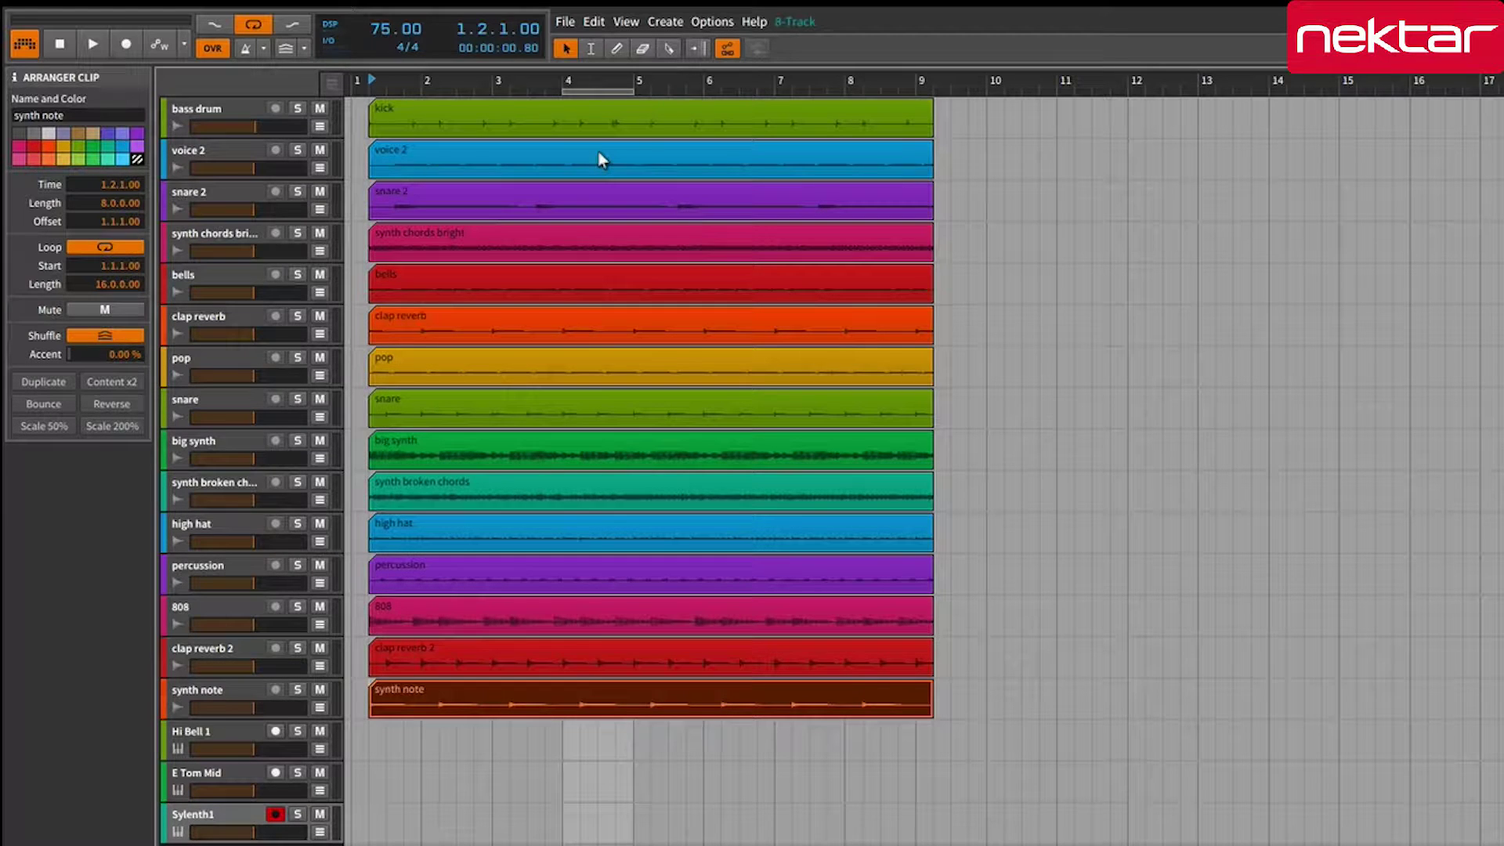
# - Try deleting bar 6 from the synth broken chords track down to synth note with the Time Selection tool, and undo the deletion
pyautogui.click(590, 48)
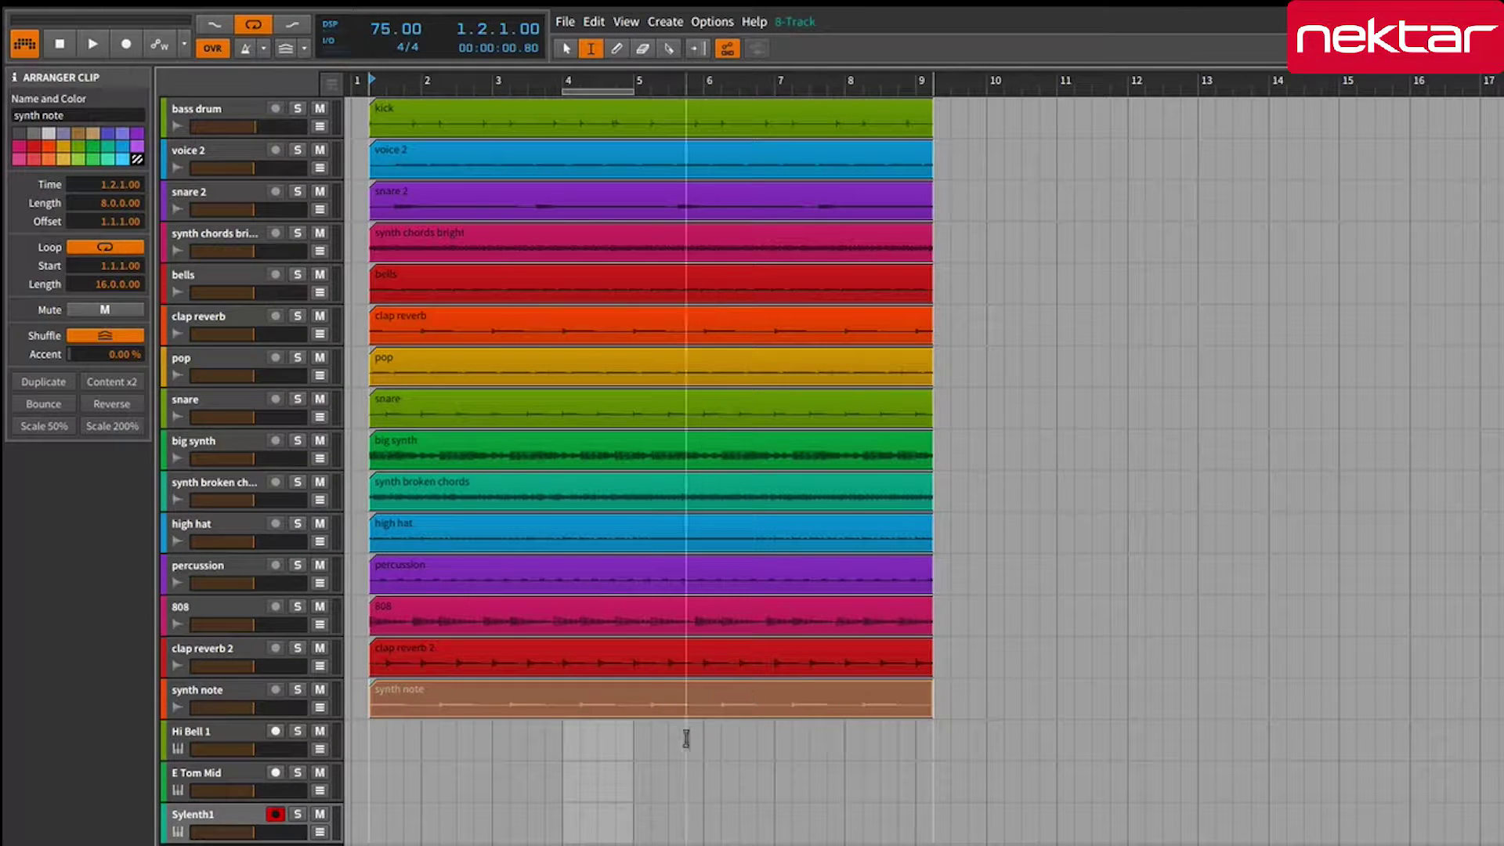
pyautogui.moveTo(702, 736); pyautogui.dragTo(772, 505)
pyautogui.press('Delete')
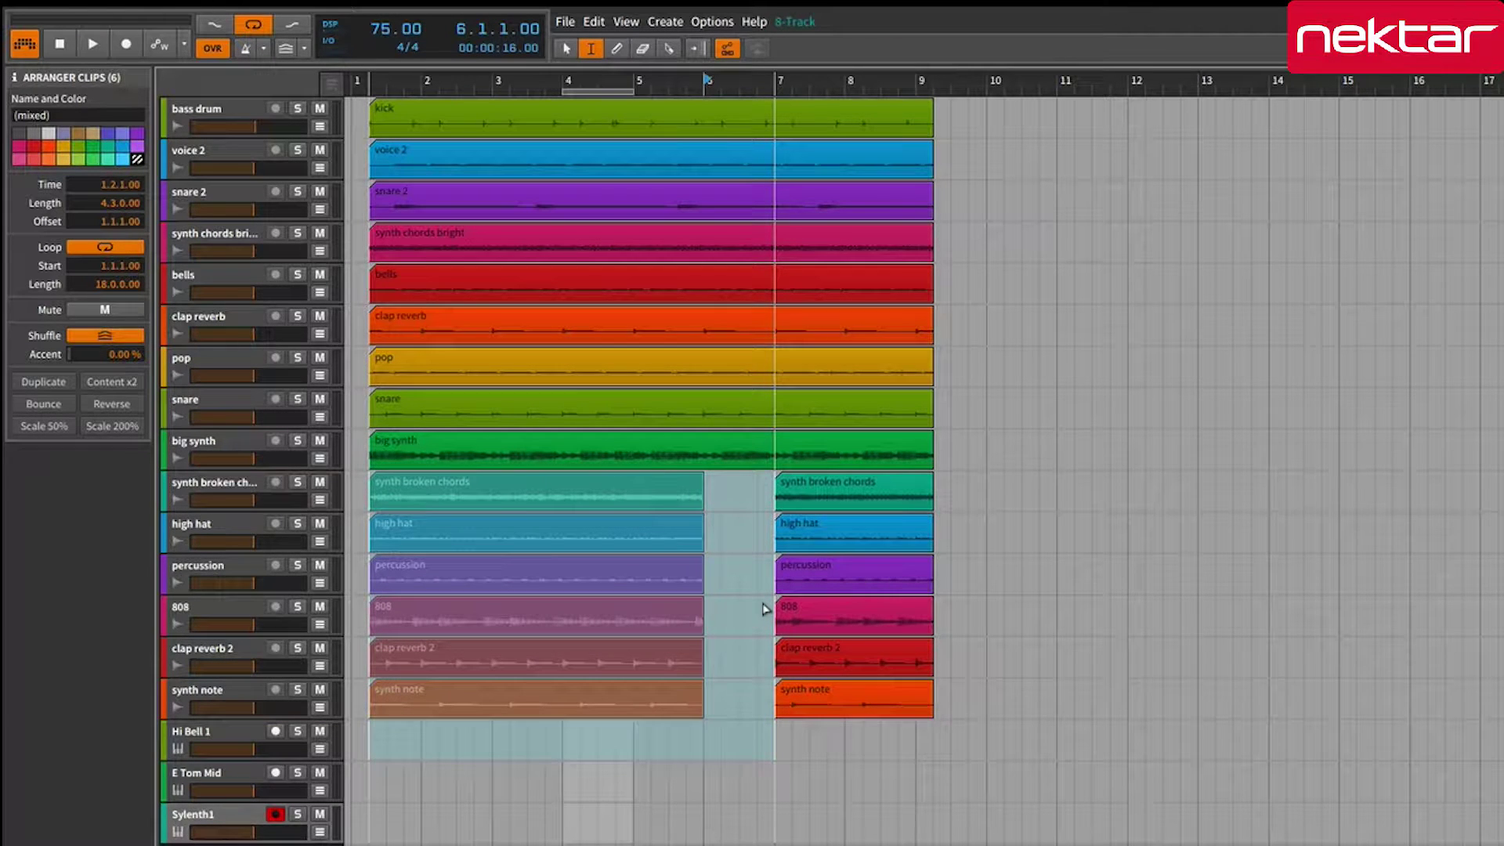
pyautogui.hotkey('ctrl', 'z')
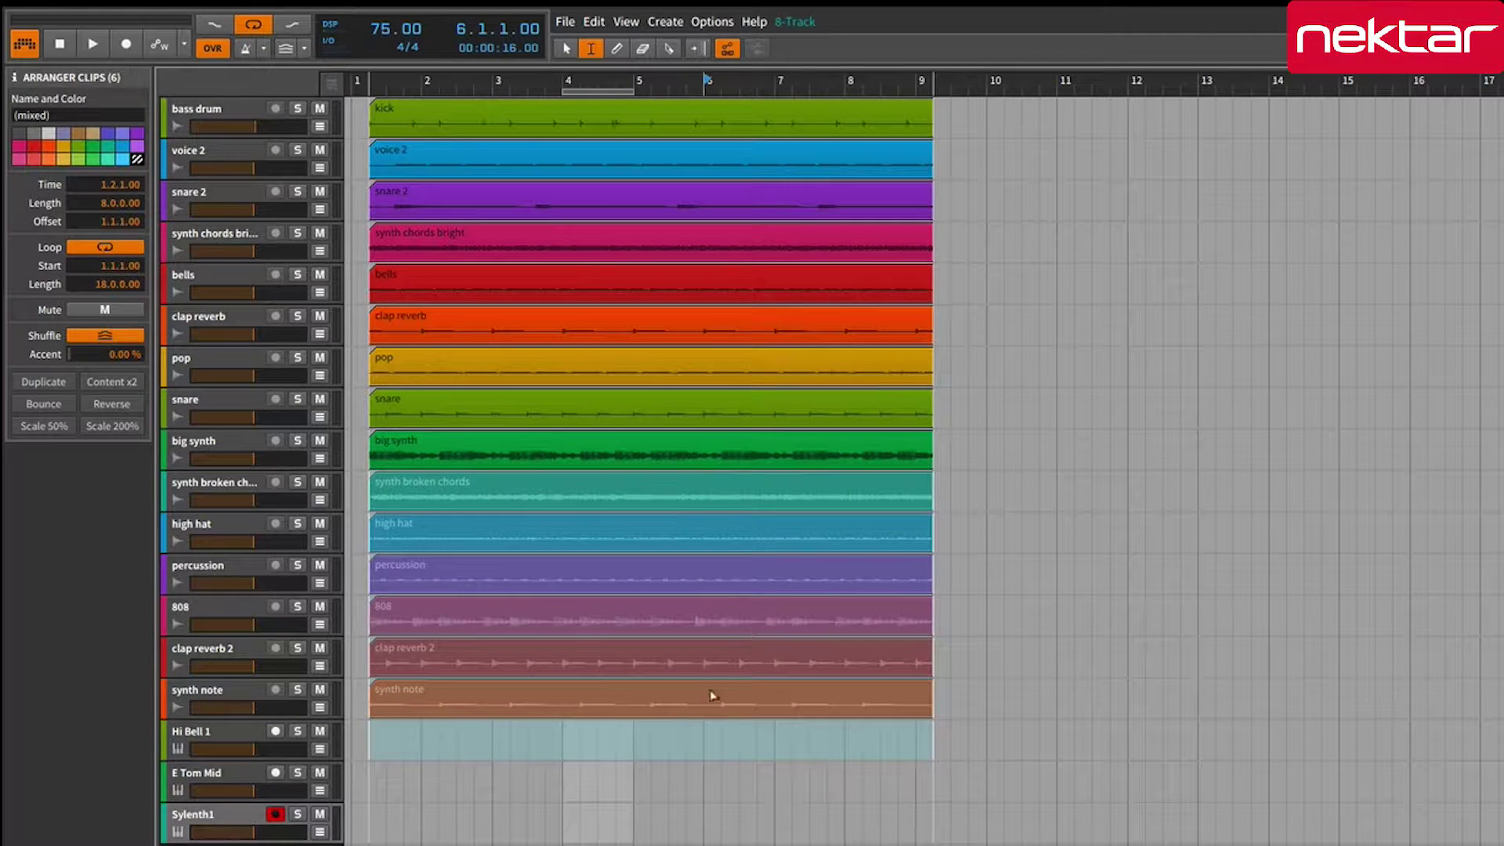
# - Select bar 5 across the 808, clap reverb 2 and synth note clips, try moving that section to bar 10, and undo the move
pyautogui.click(656, 739)
pyautogui.moveTo(630, 737); pyautogui.dragTo(704, 619)
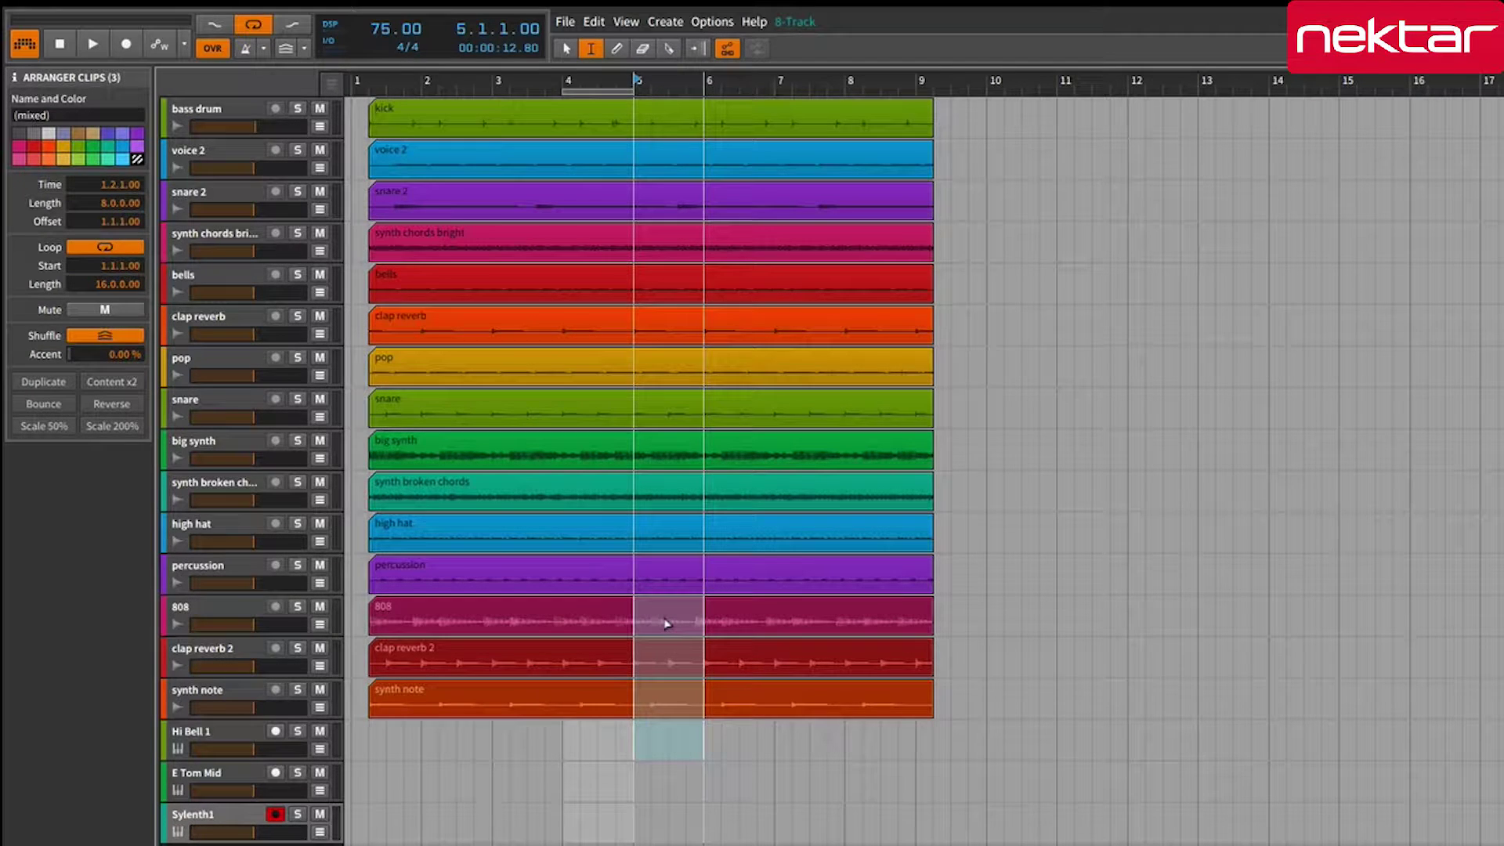
pyautogui.moveTo(667, 624); pyautogui.dragTo(1012, 626)
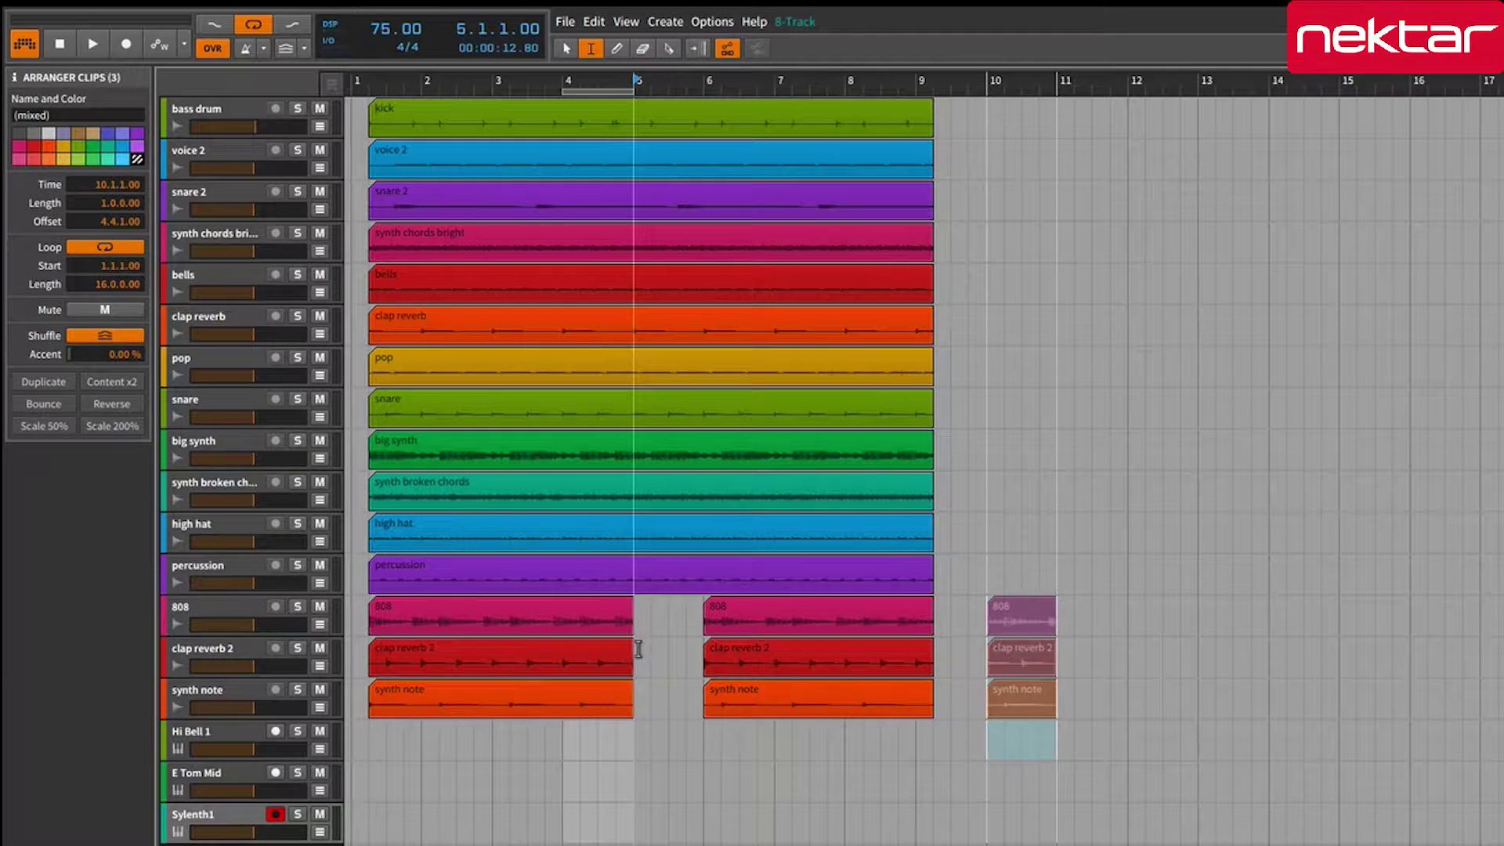
pyautogui.hotkey('ctrl', 'z')
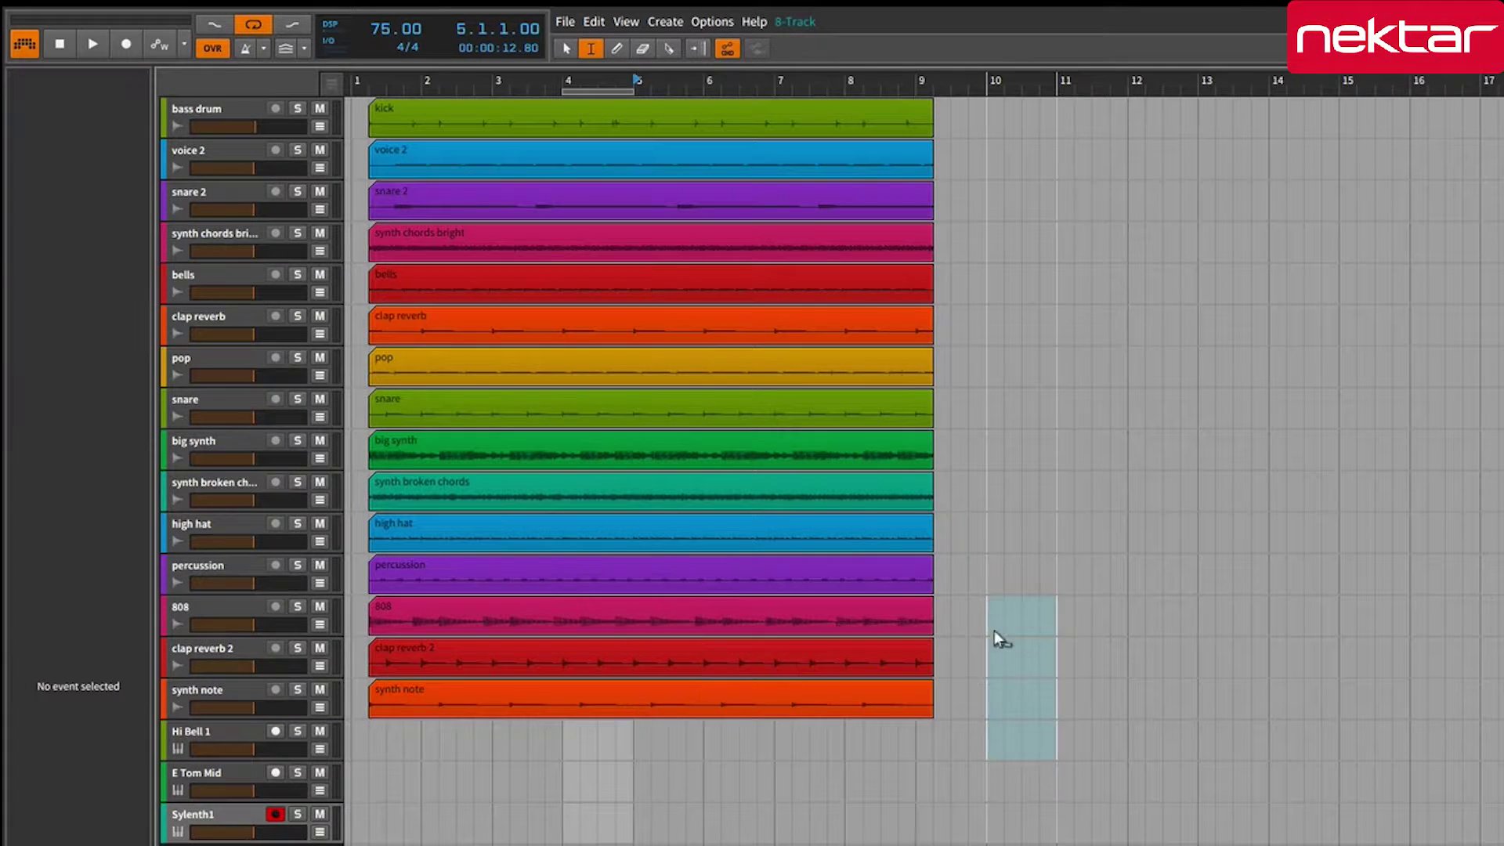
pyautogui.hotkey('ctrl', 'z')
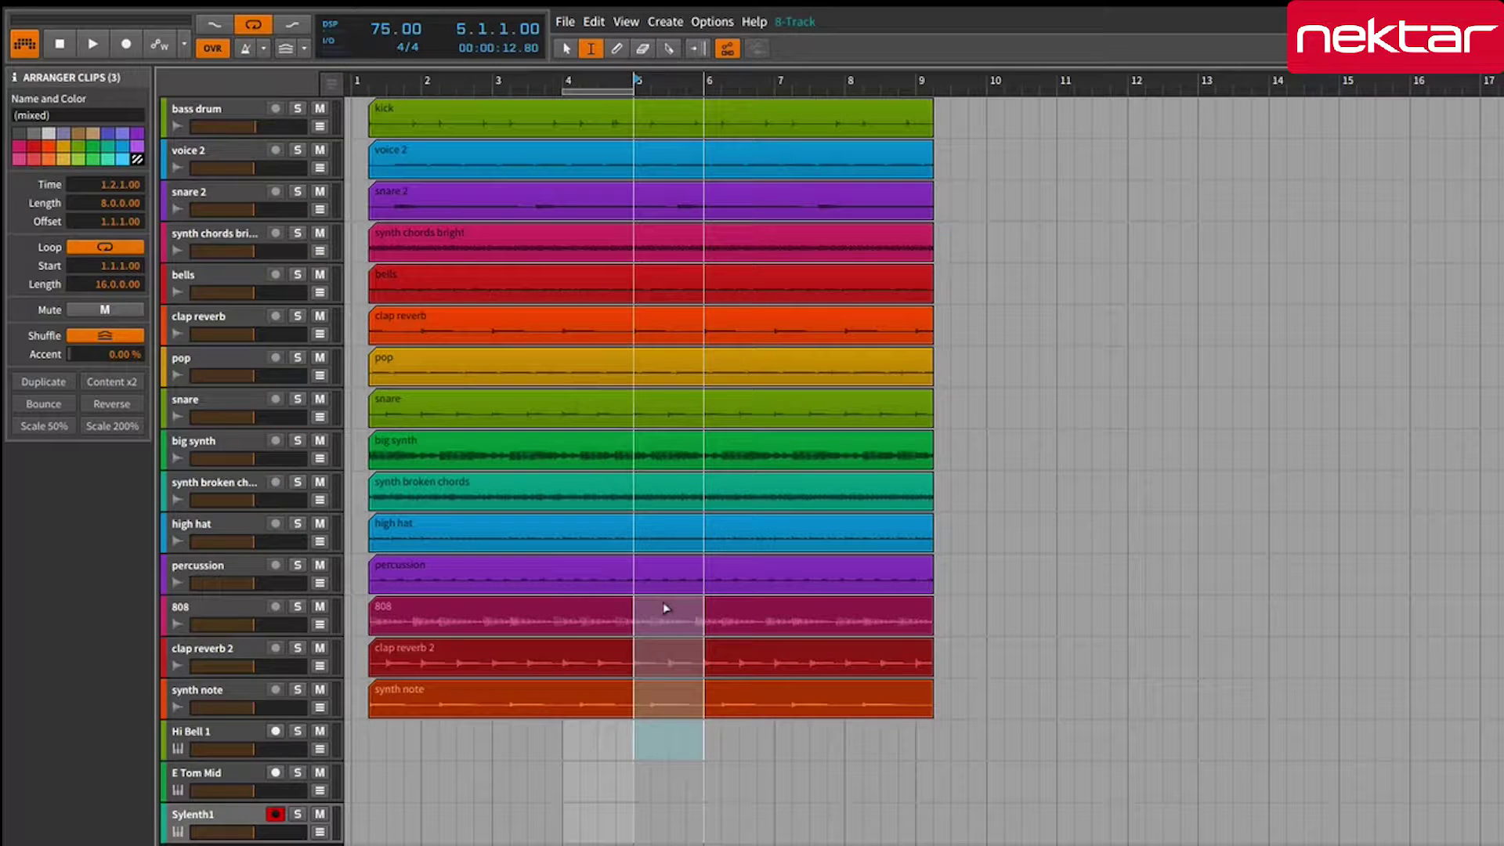
# - Copy the selected bar 5 section to bar 10, and copy a three-beat section of the pop, snare and big synth clips there too
pyautogui.moveTo(666, 618); pyautogui.dragTo(1018, 629)
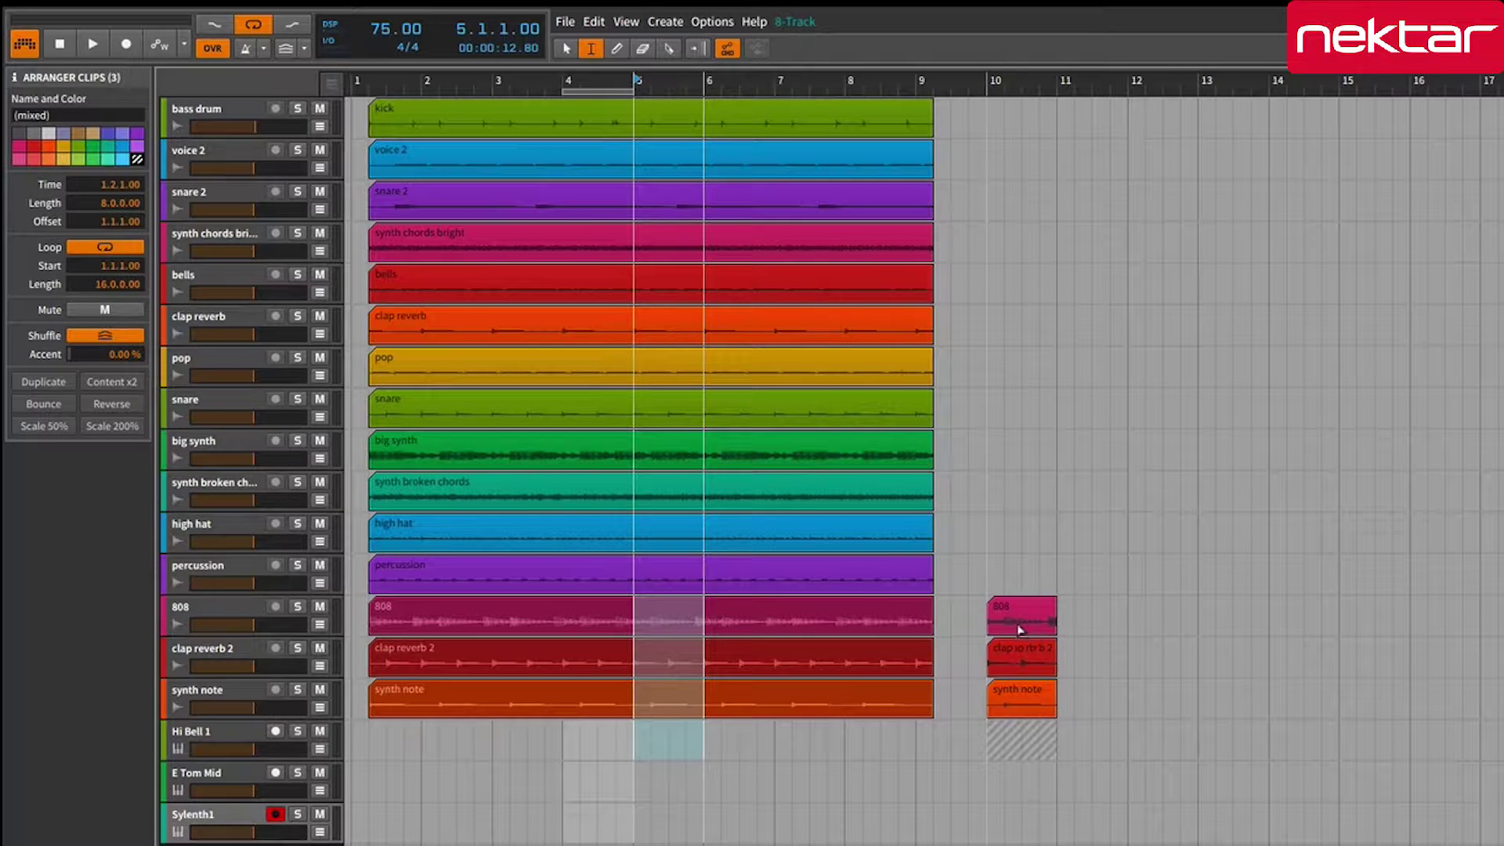
pyautogui.moveTo(1017, 623); pyautogui.dragTo(1016, 623)
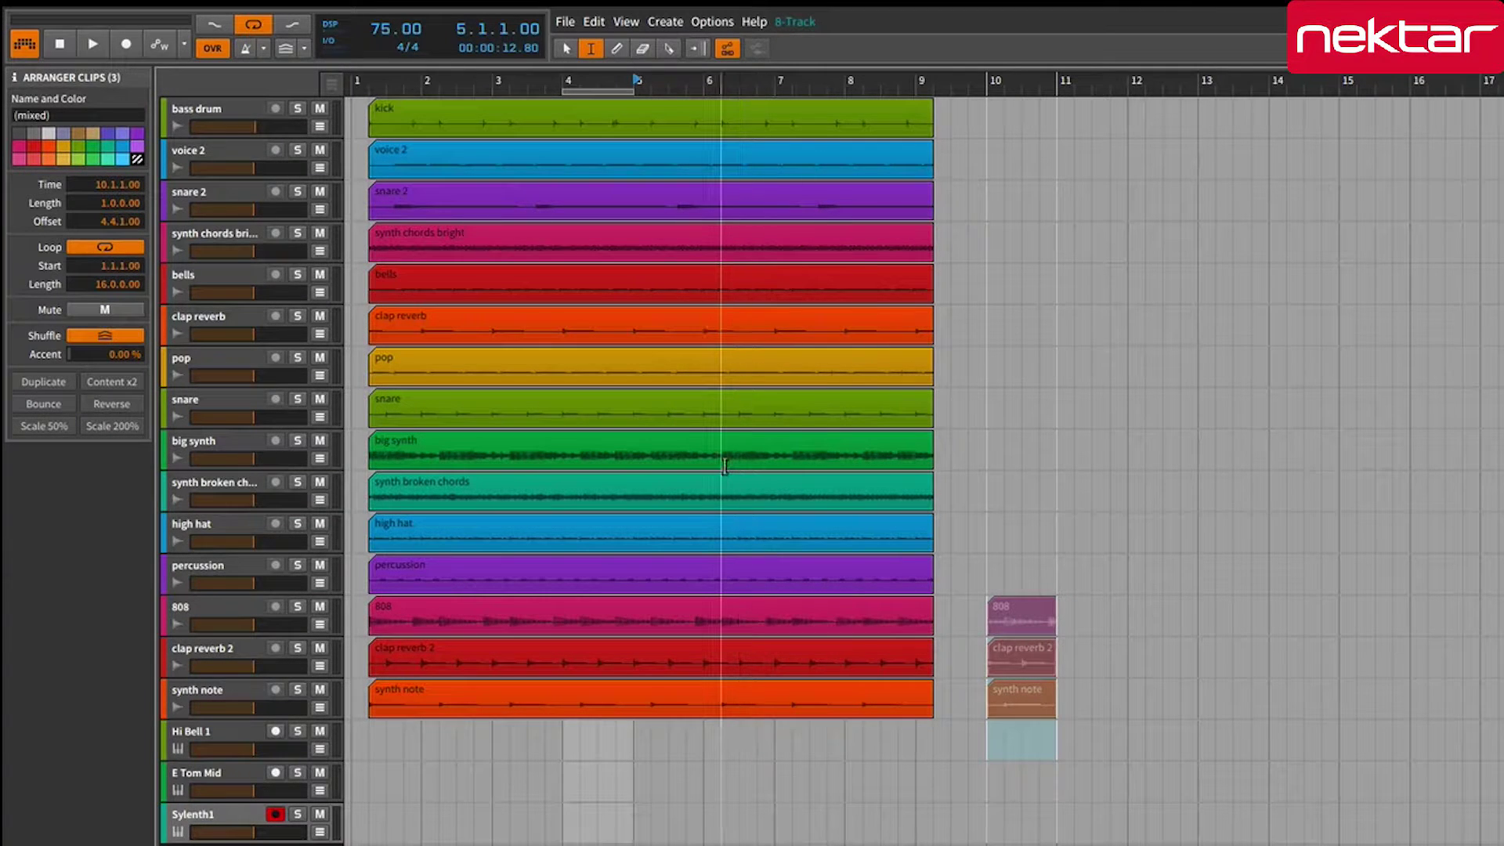
pyautogui.moveTo(724, 465); pyautogui.dragTo(1014, 378)
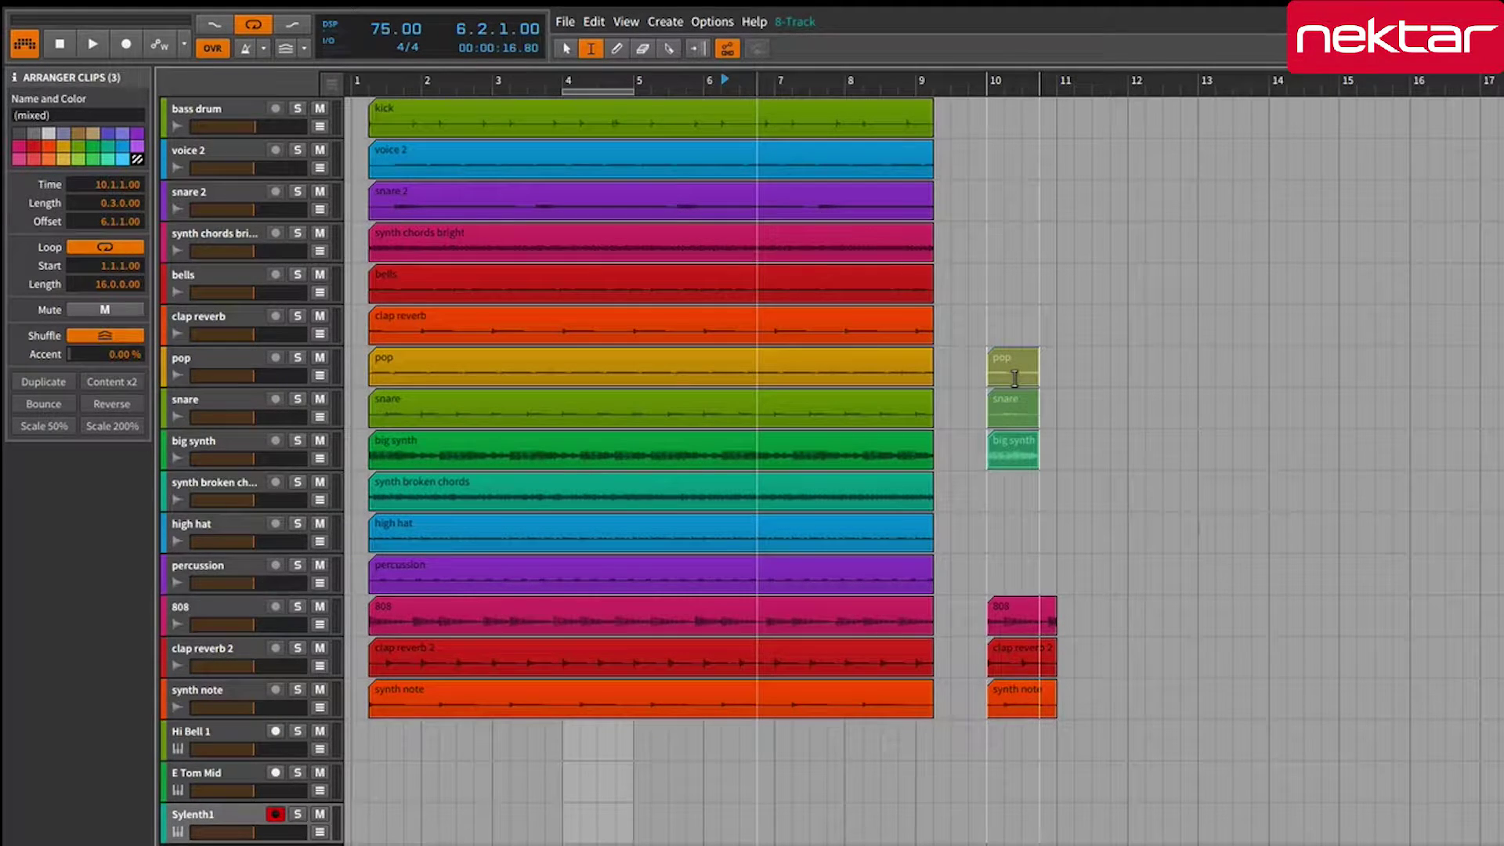
# - Draw a short empty clip at bar 12 on the pop track and a one-bar clip at bar 3 on Sylenth1 with the Pen tool
pyautogui.click(617, 50)
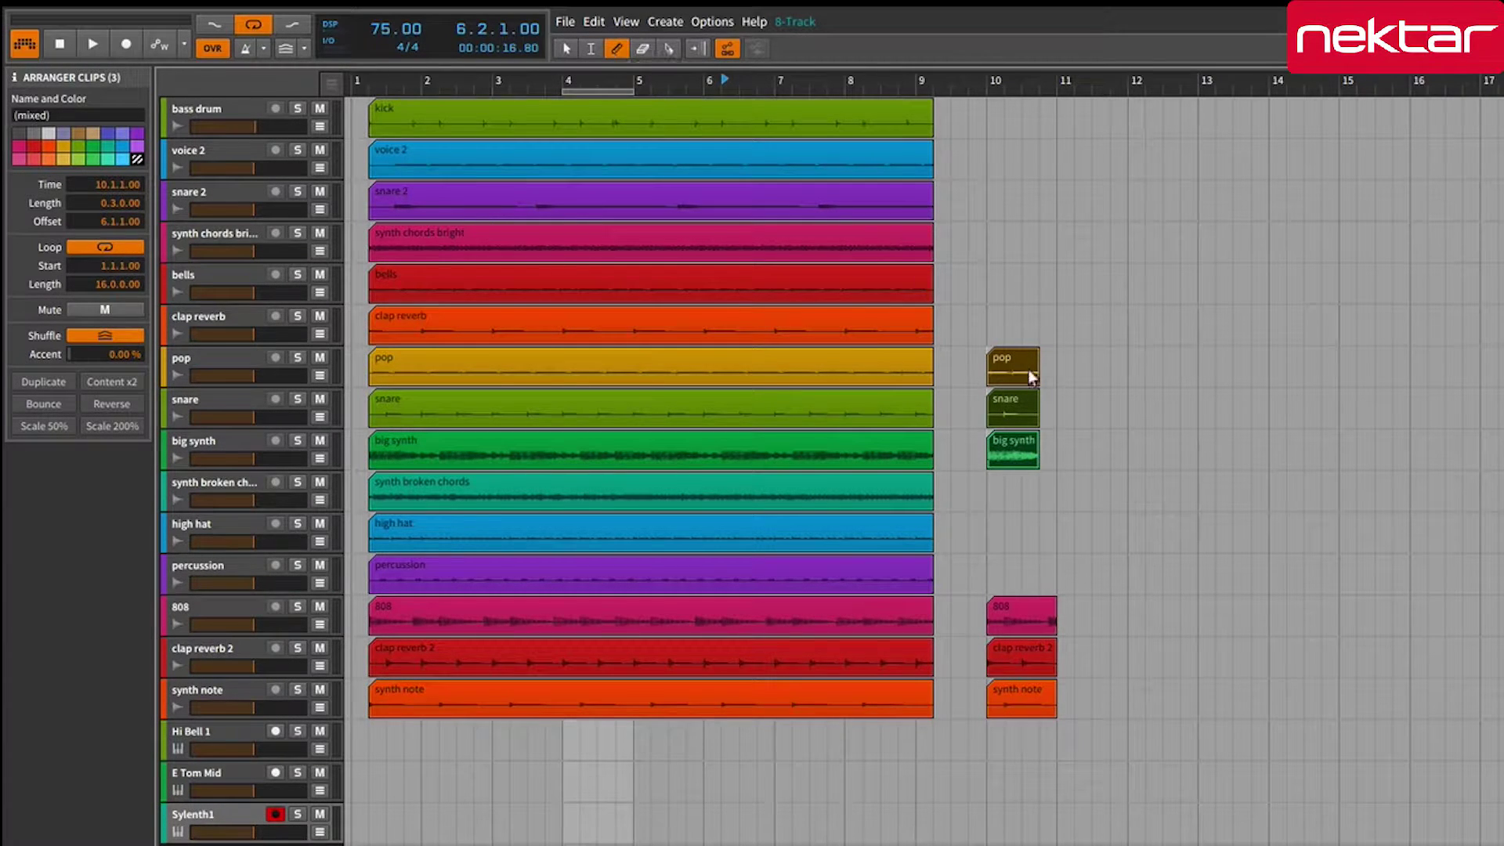
pyautogui.click(1134, 375)
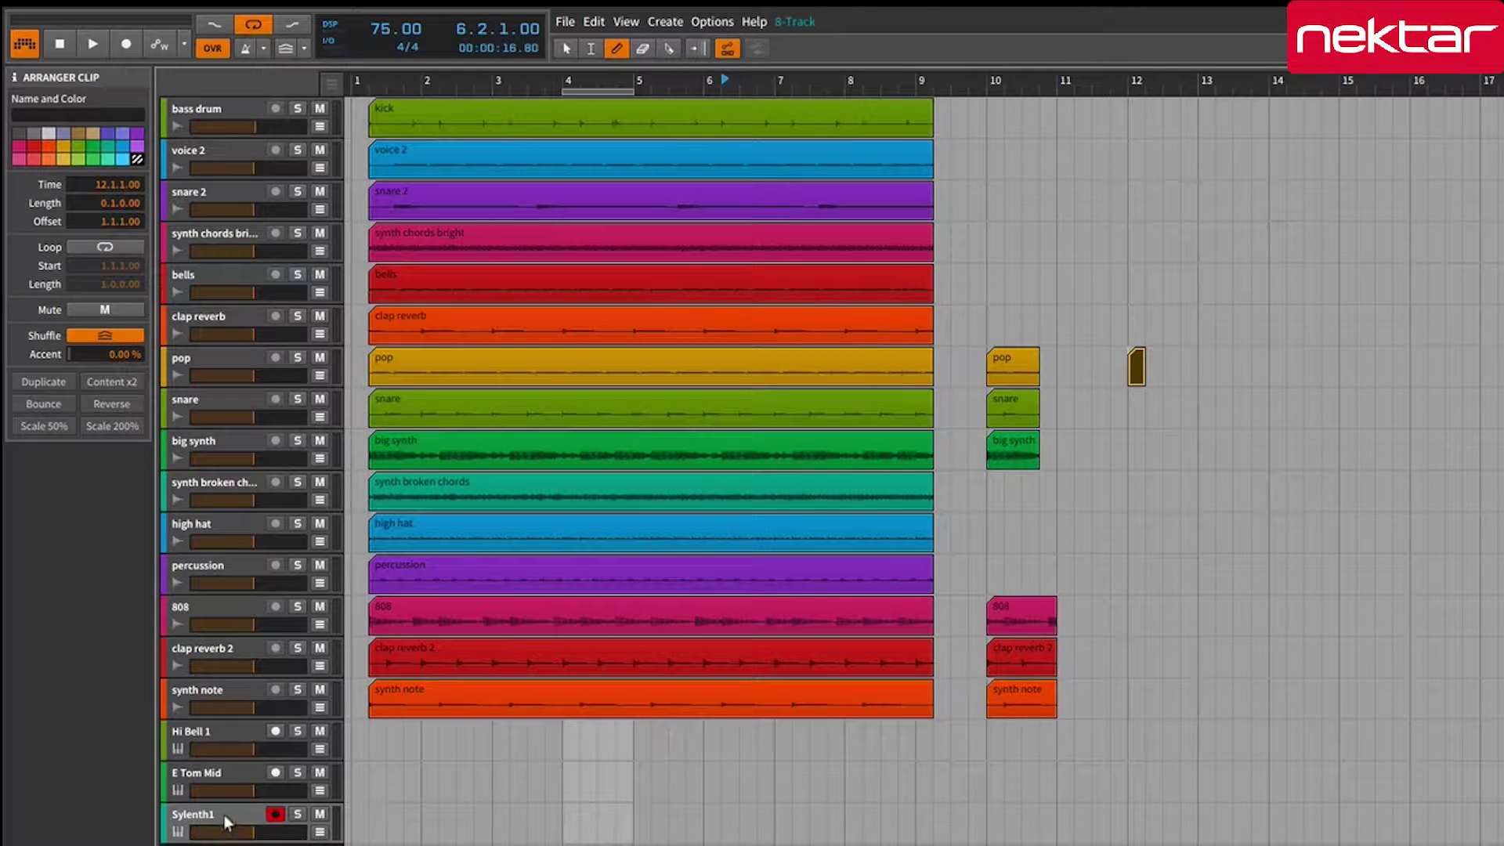
pyautogui.click(504, 815)
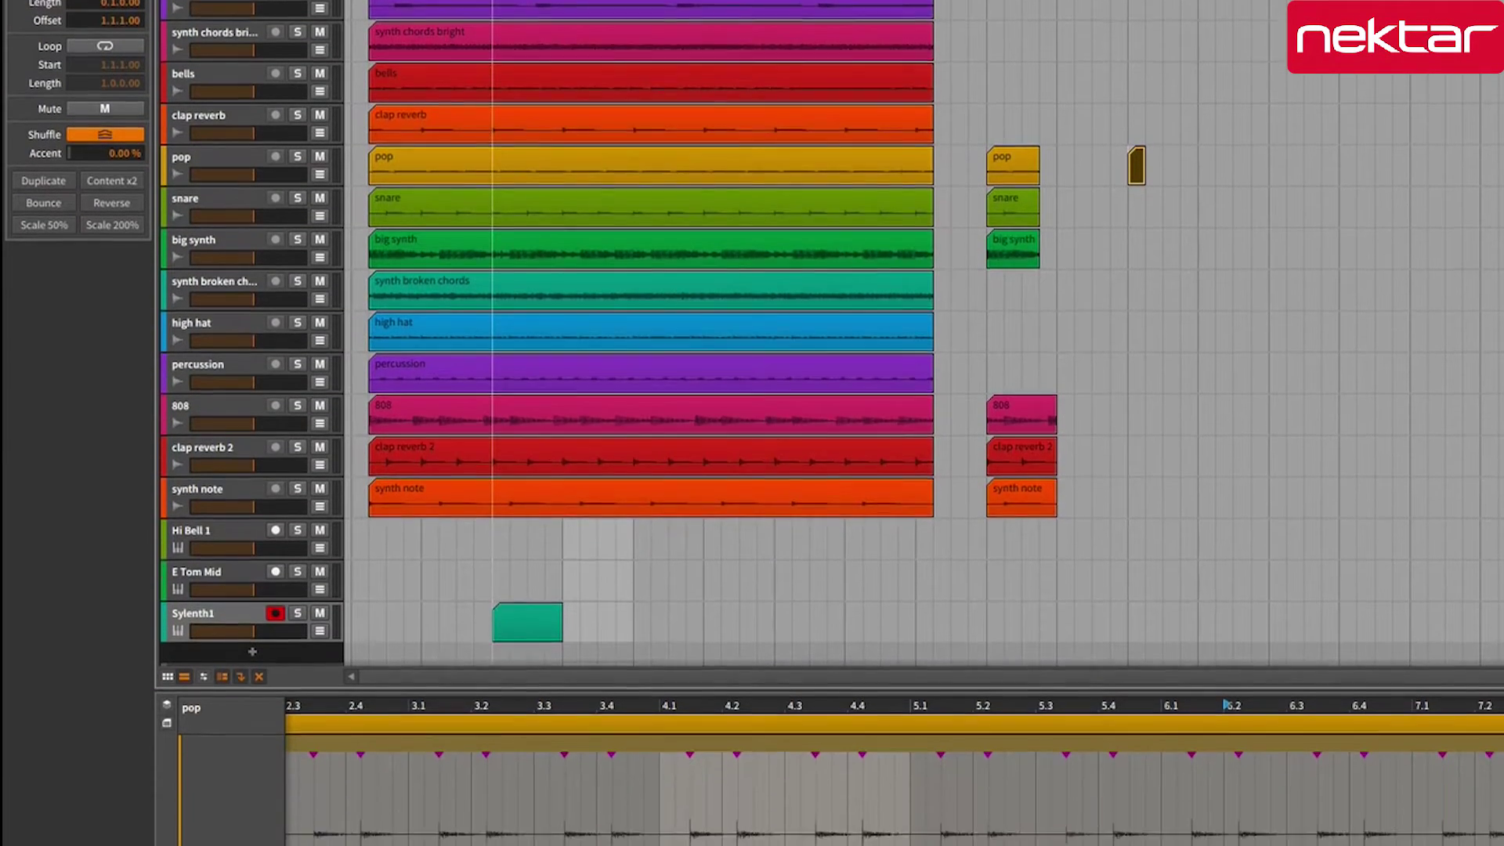
# - Open the Sylenth1 clip and draw short notes on C2, D2 and C2, plus a longer F2 note reaching the clip's end
pyautogui.click(527, 697)
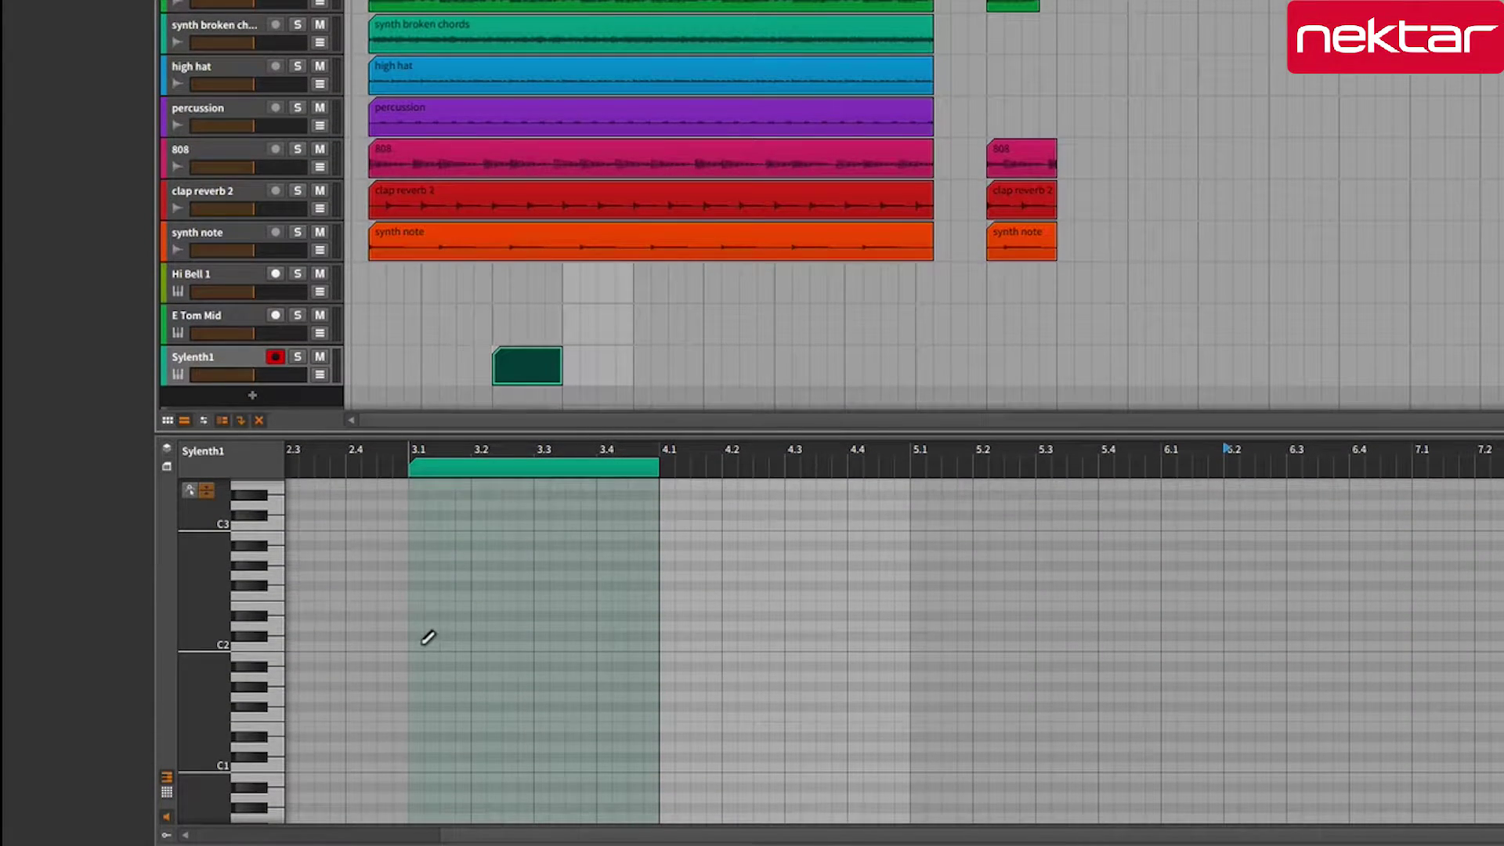
pyautogui.click(415, 676)
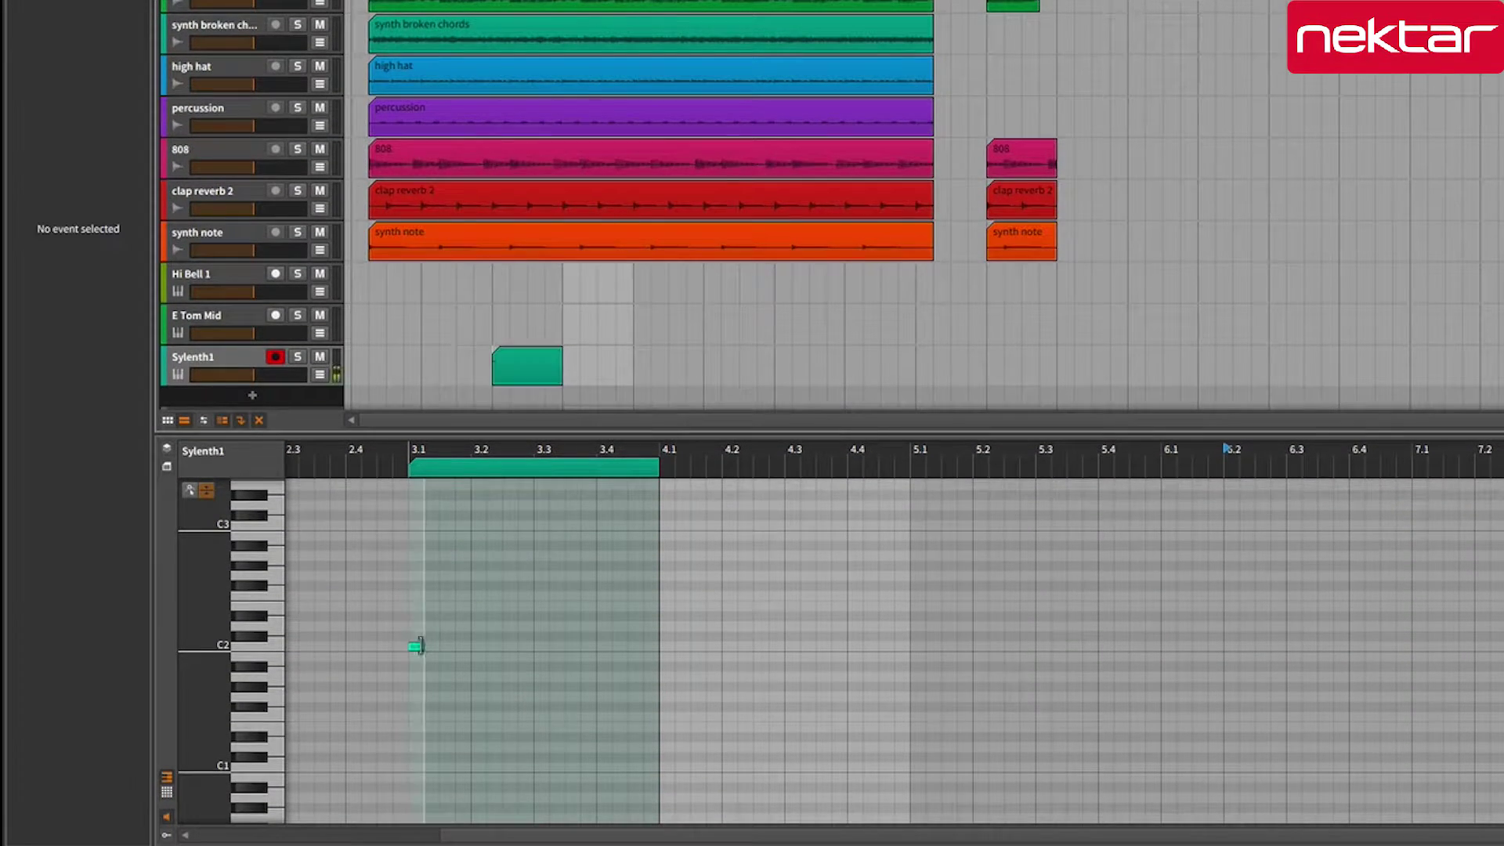
pyautogui.click(447, 626)
pyautogui.click(494, 647)
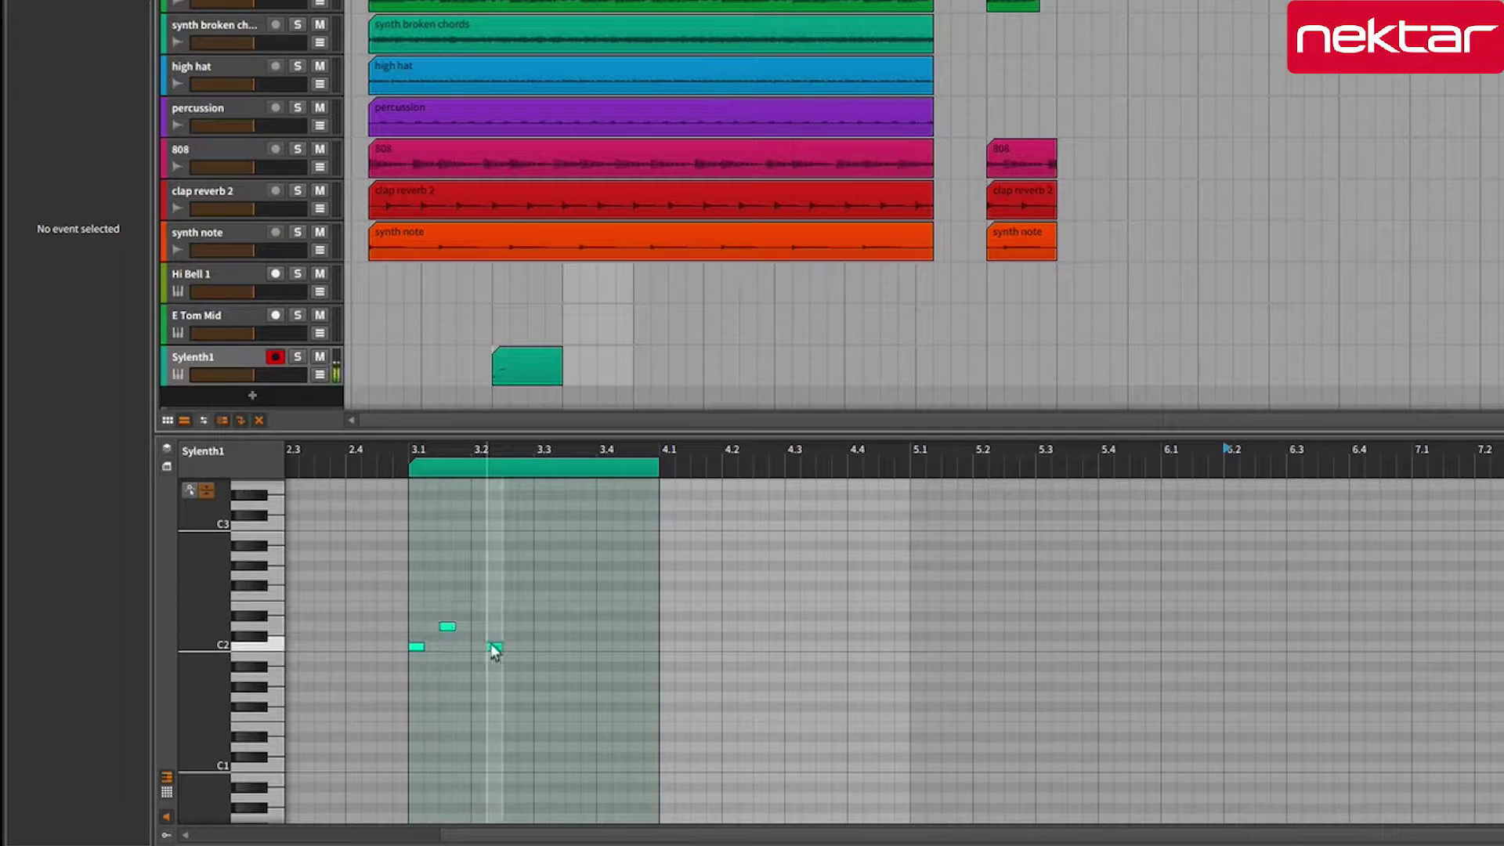
pyautogui.click(540, 596)
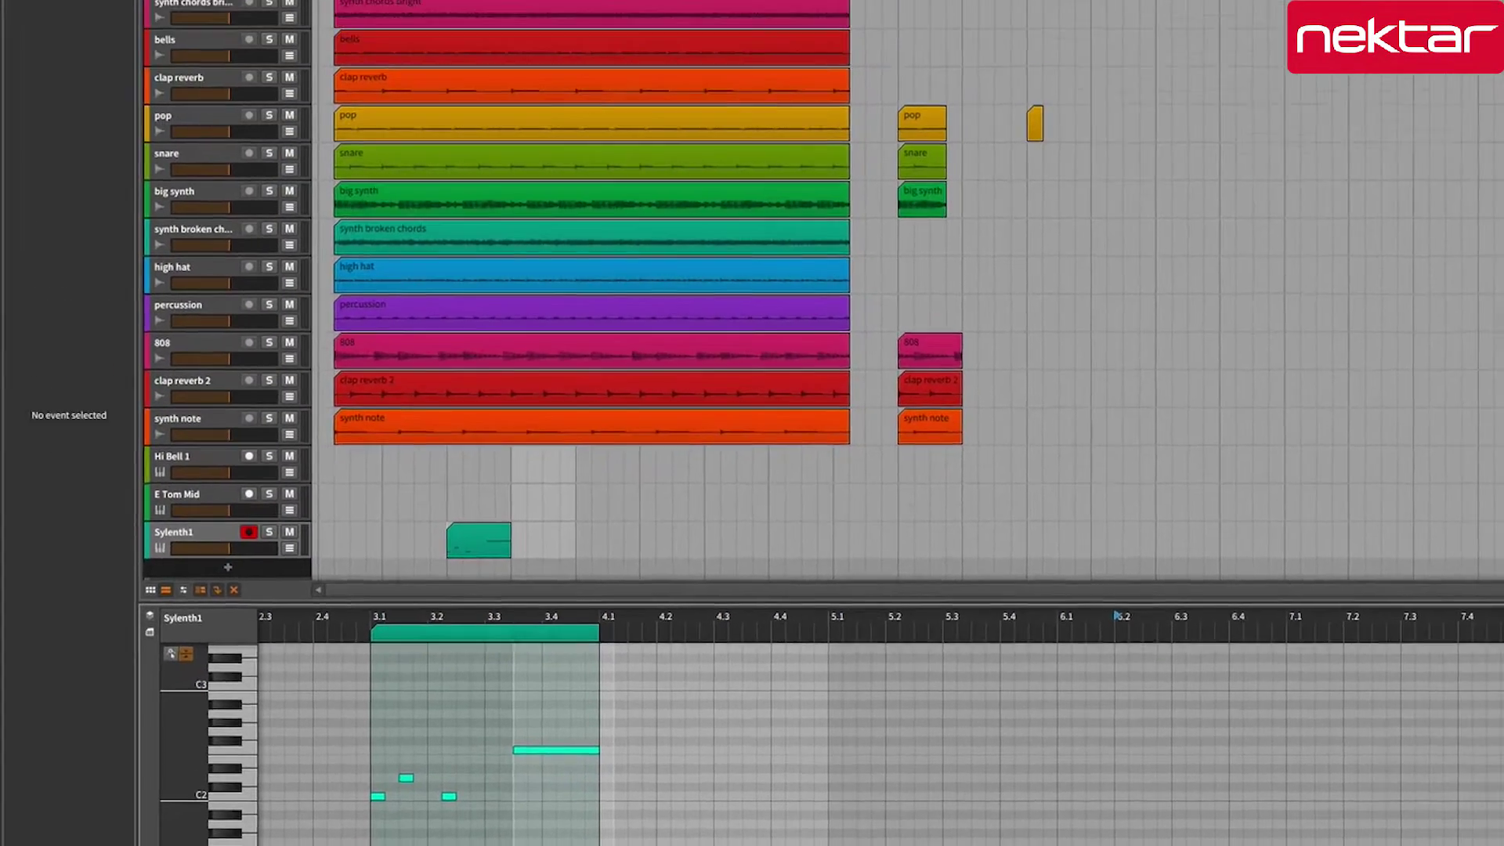
# - Erase the short pop clip at bar 12 and the last part of the long note in the Sylenth1 clip with the Eraser tool
pyautogui.click(536, 32)
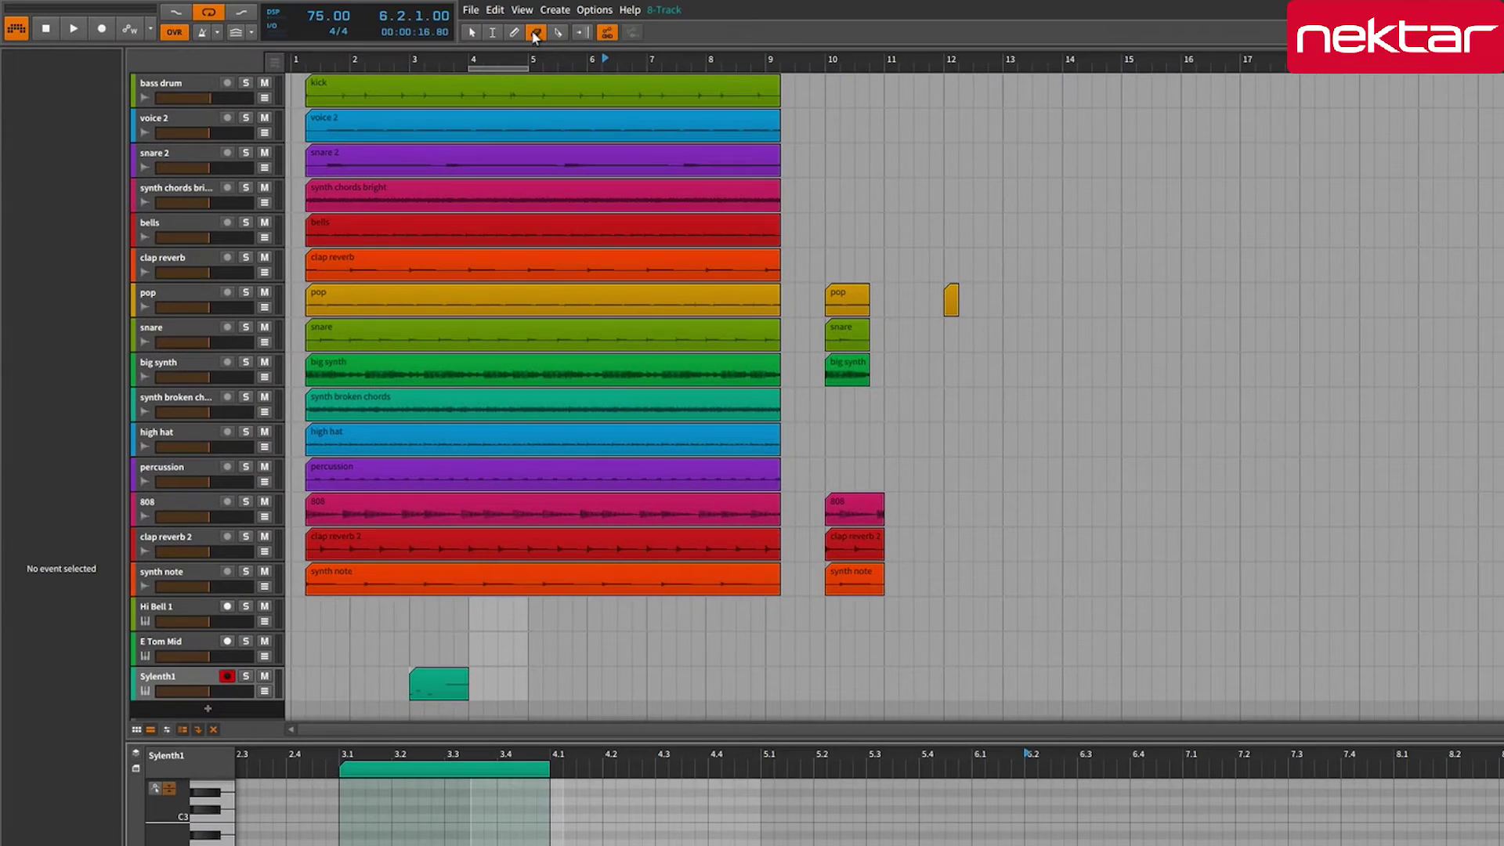
pyautogui.click(953, 300)
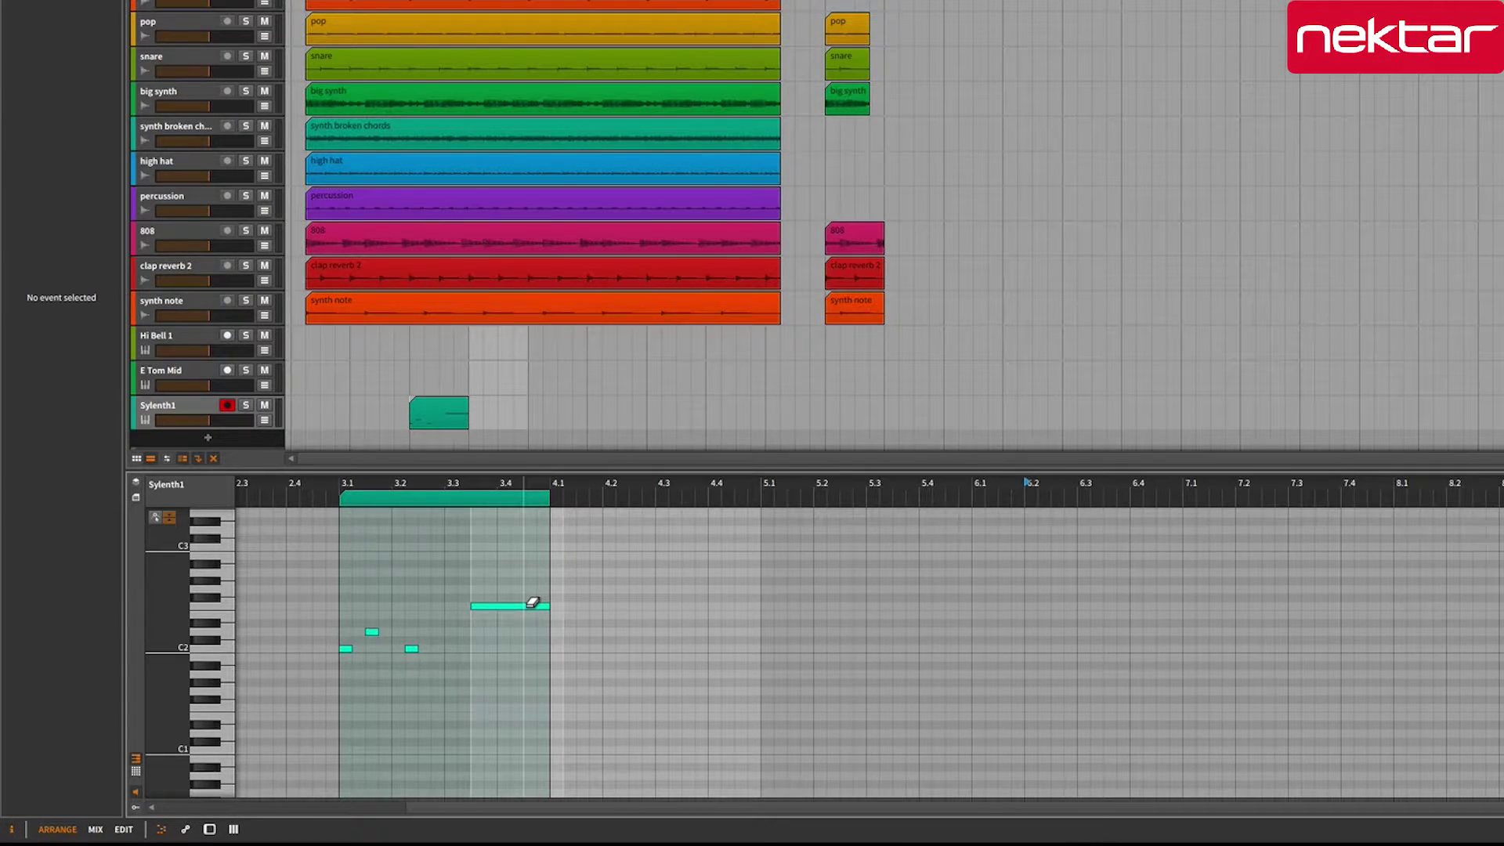
pyautogui.click(531, 605)
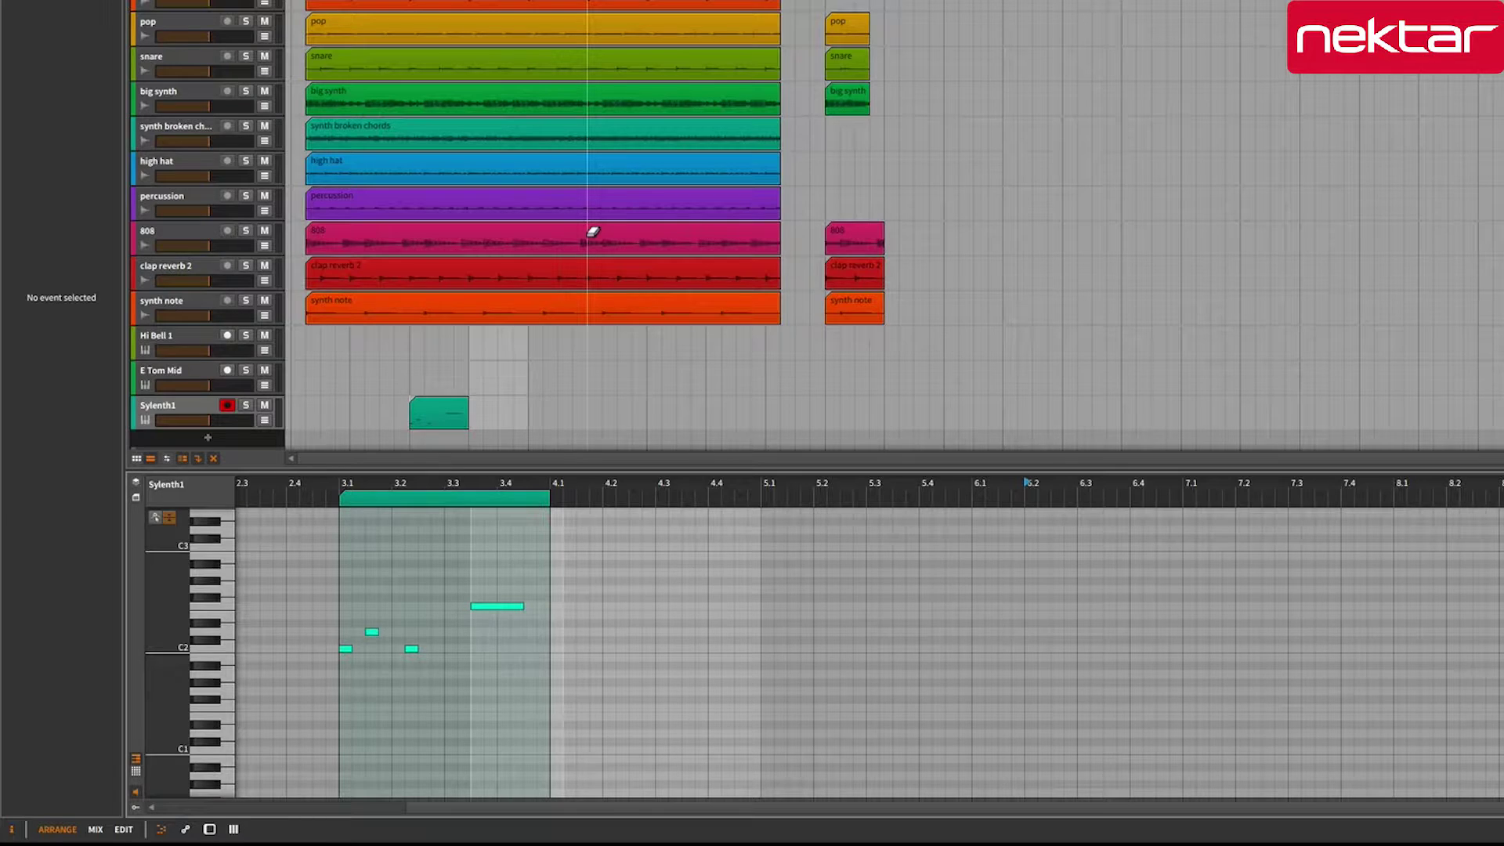
# - Erase two sections of the long 808 clip, from 6.1 to 6.4 and from 4.3 to 5.3
pyautogui.moveTo(588, 233)
pyautogui.mouseDown()
pyautogui.moveTo(653, 229)
pyautogui.moveTo(634, 231)
pyautogui.mouseUp()
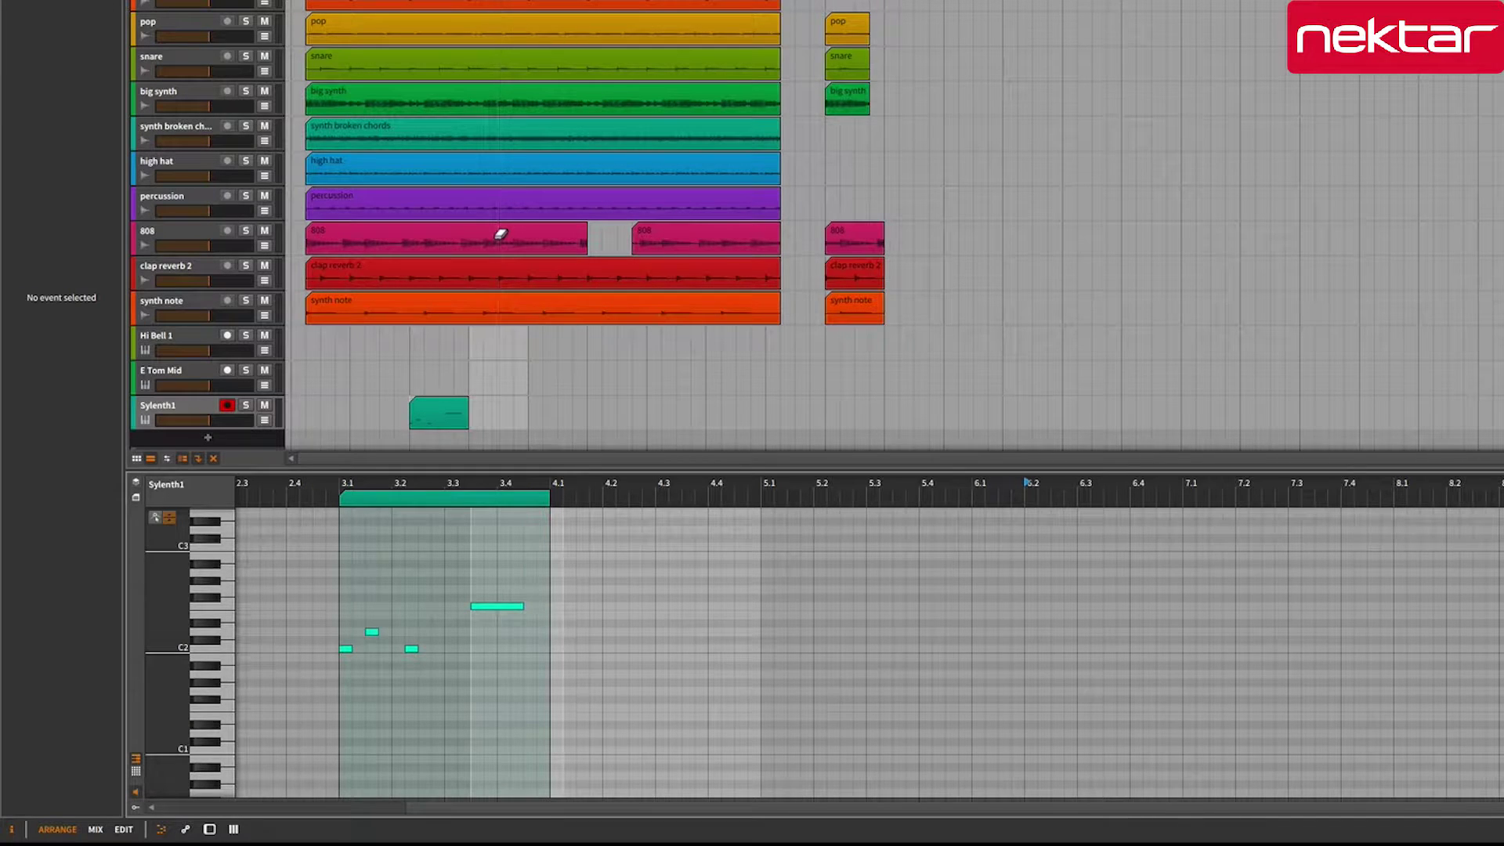
pyautogui.moveTo(498, 233); pyautogui.dragTo(562, 232)
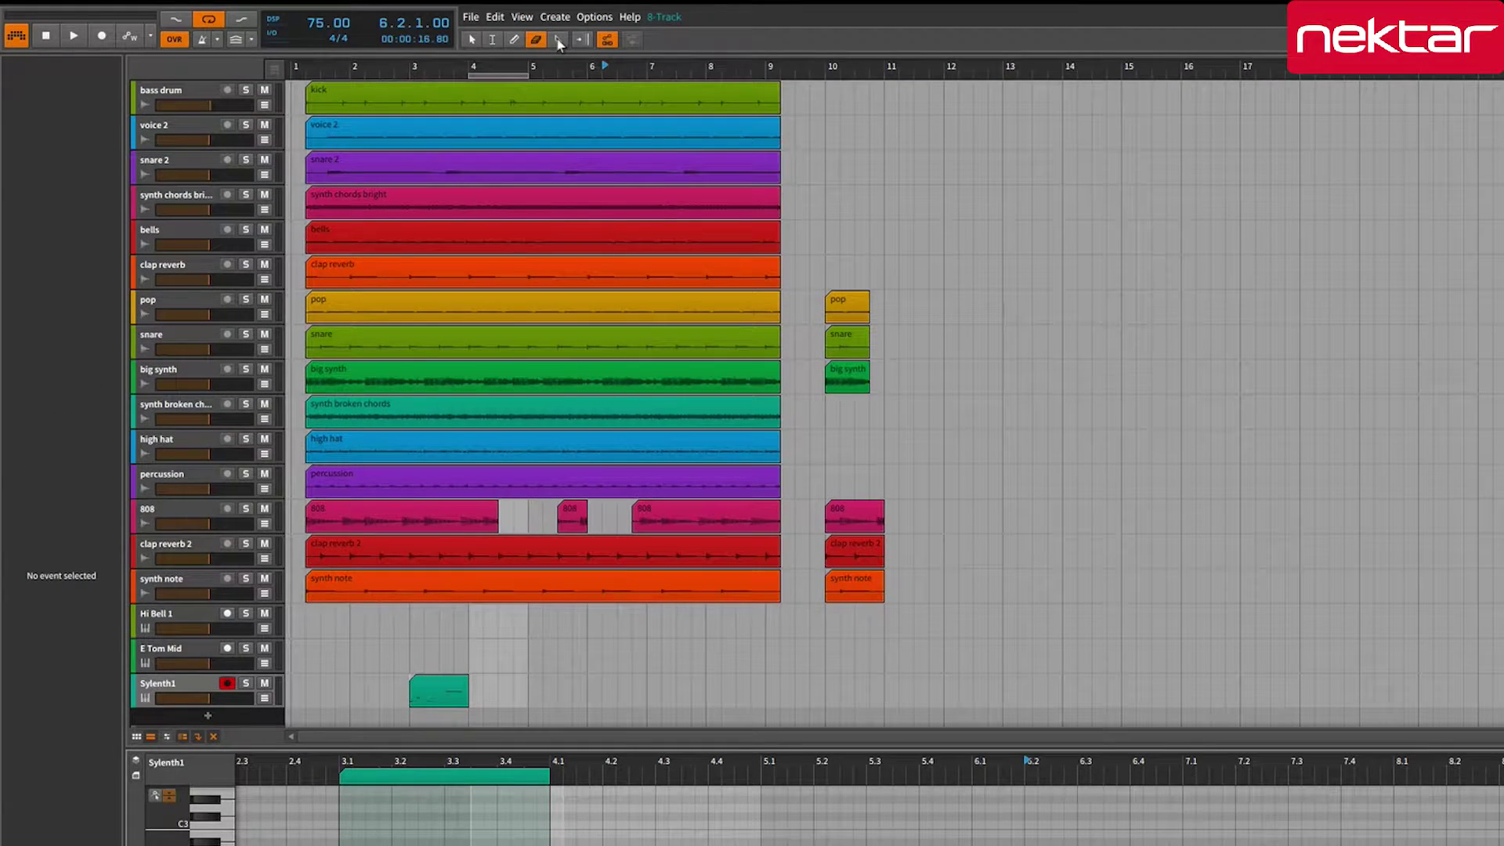
# - Split the long pop clip at 3.1, 4.1, 5.4, 7.1 and 7.4 with the Knife tool
pyautogui.click(558, 40)
pyautogui.click(410, 304)
pyautogui.click(470, 304)
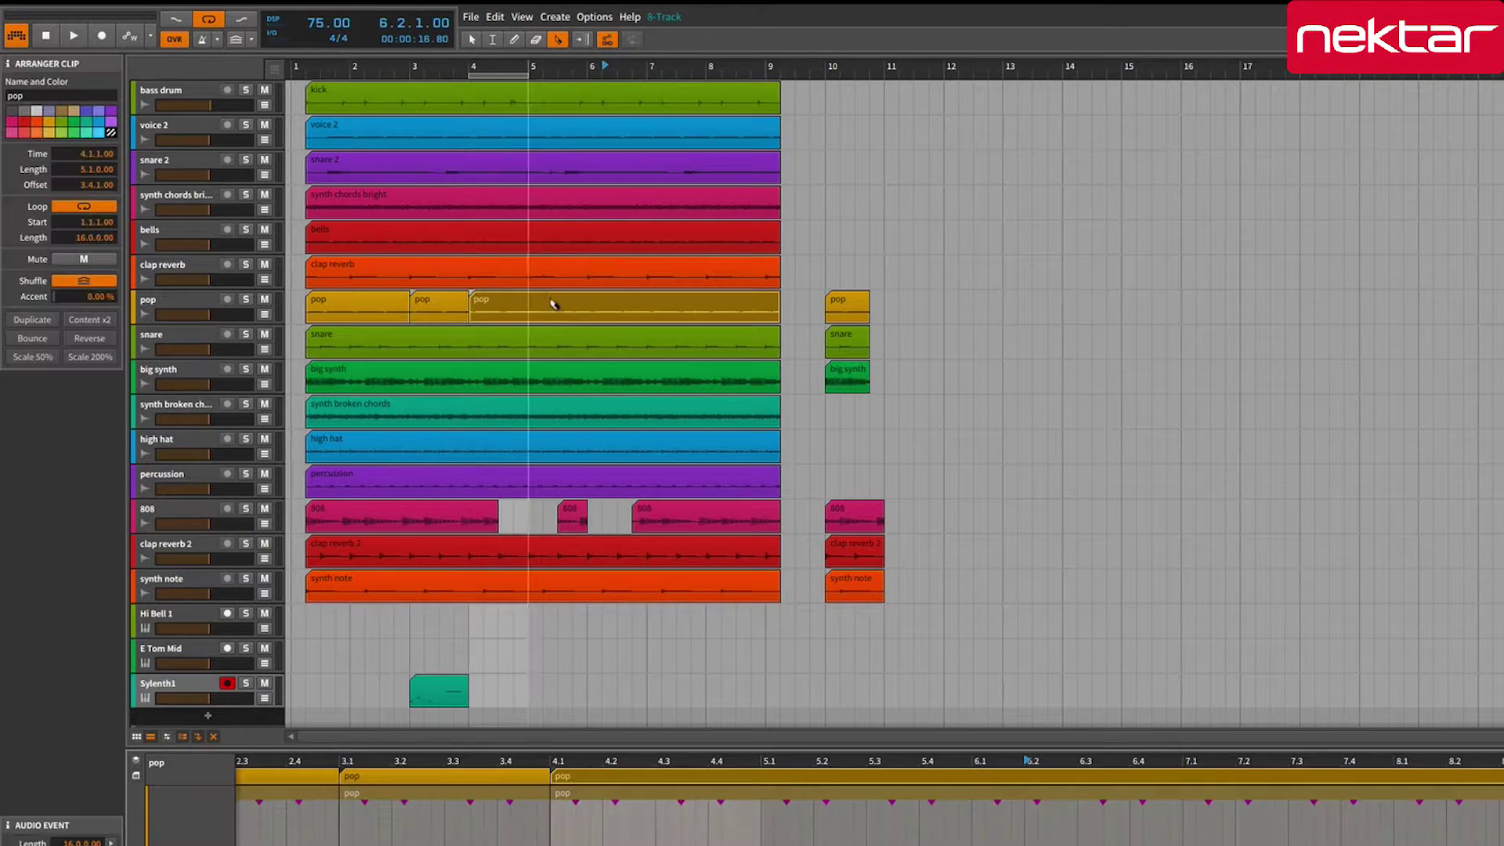
pyautogui.click(572, 304)
pyautogui.click(648, 304)
pyautogui.click(693, 303)
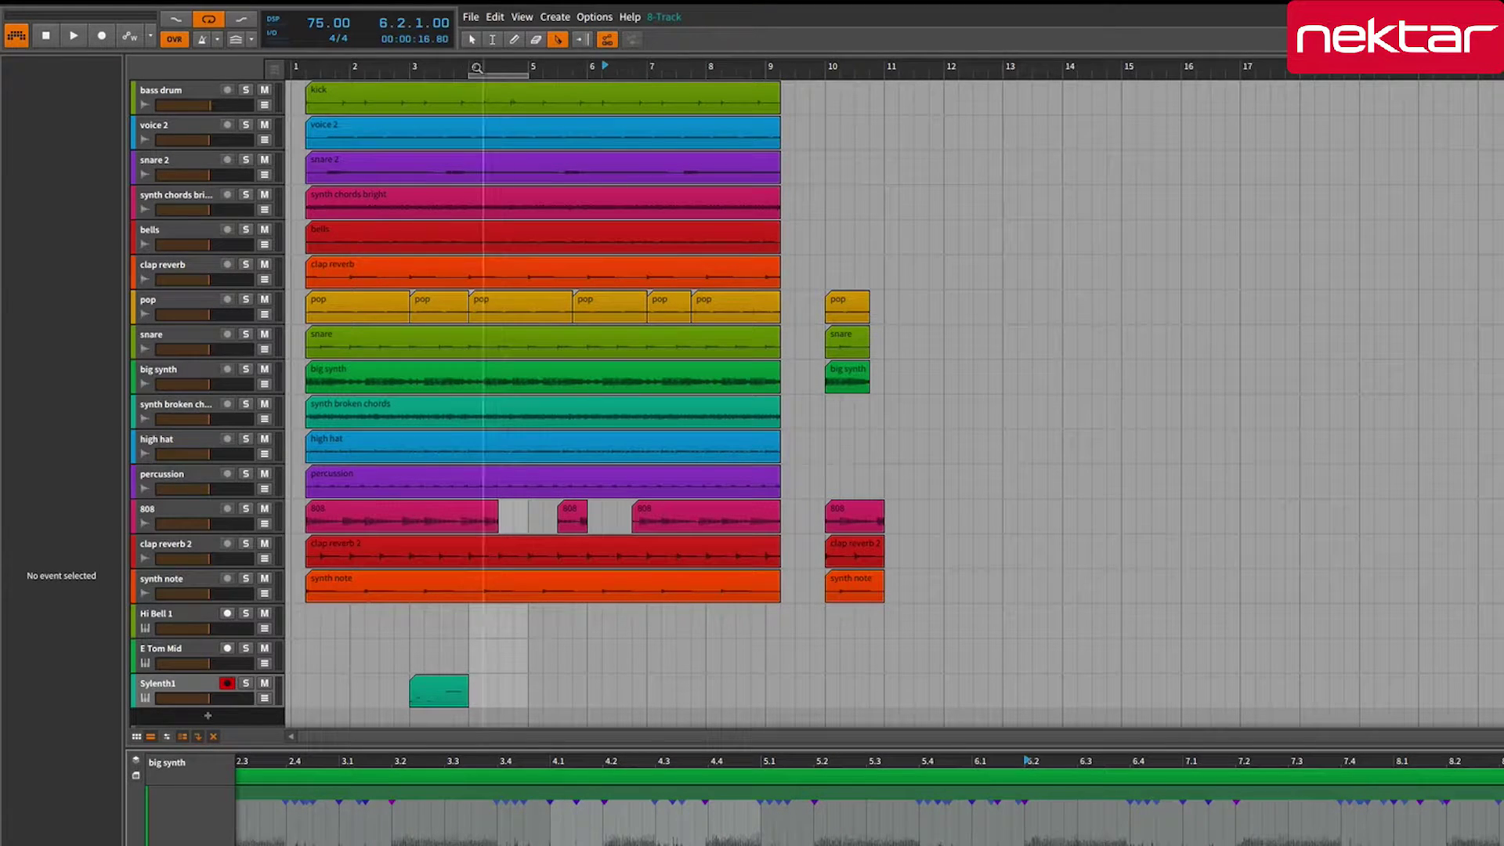
# - Play the arrangement with Follow Playback on, stop playback, and turn Follow Playback off
pyautogui.moveTo(456, 67)
pyautogui.mouseDown()
pyautogui.moveTo(457, 93)
pyautogui.moveTo(456, 45)
pyautogui.mouseUp()
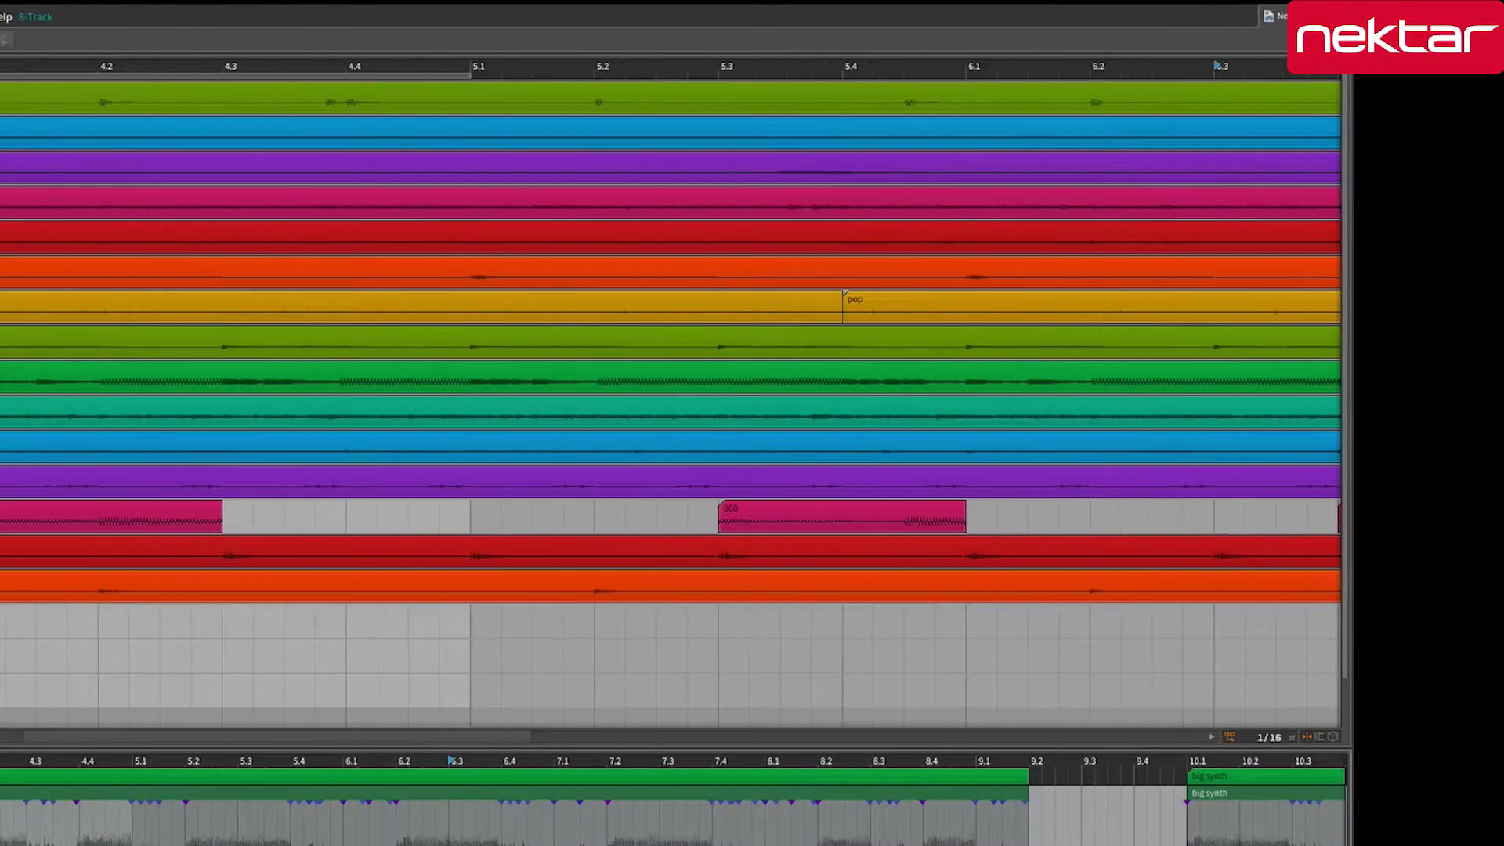
pyautogui.press('space')
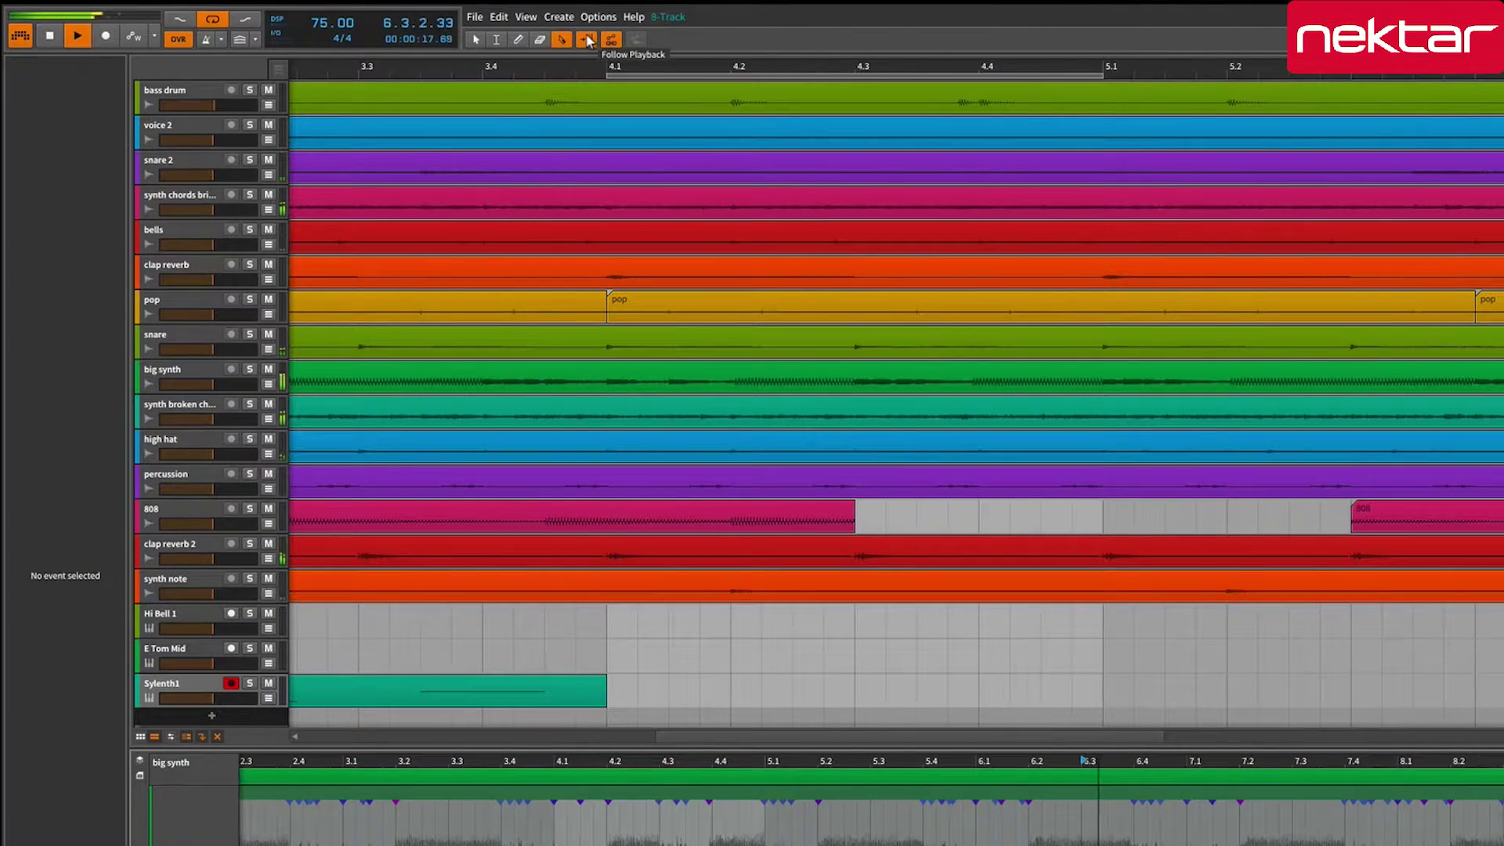
pyautogui.press('space')
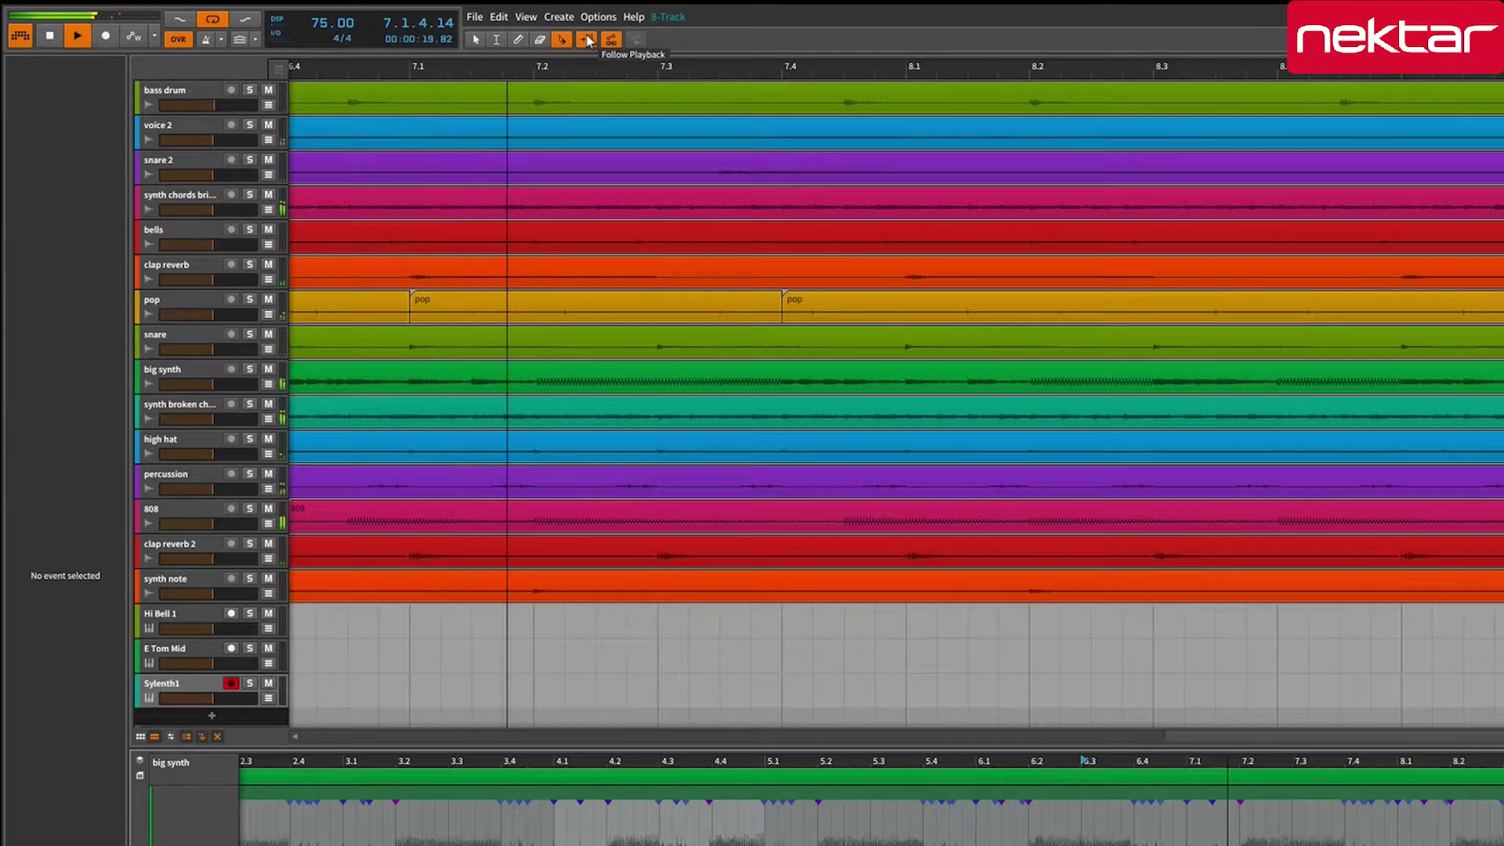
pyautogui.click(588, 40)
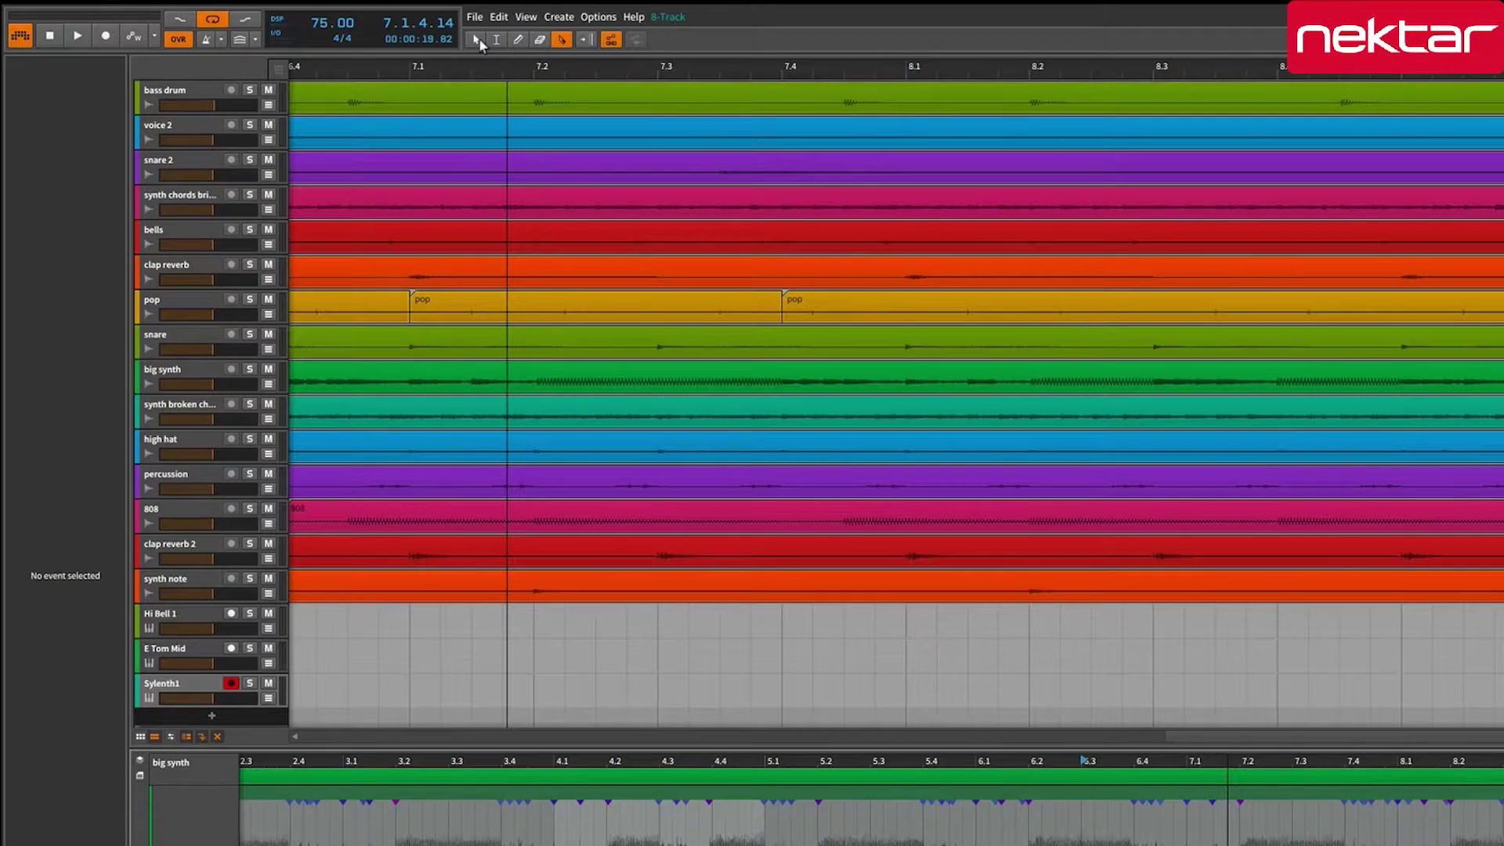
# - Cycle through the arranger's editing tools and finish with the Object Selection tool active
pyautogui.press('1')
pyautogui.press('2')
pyautogui.press('3')
pyautogui.press('4')
pyautogui.press('5')
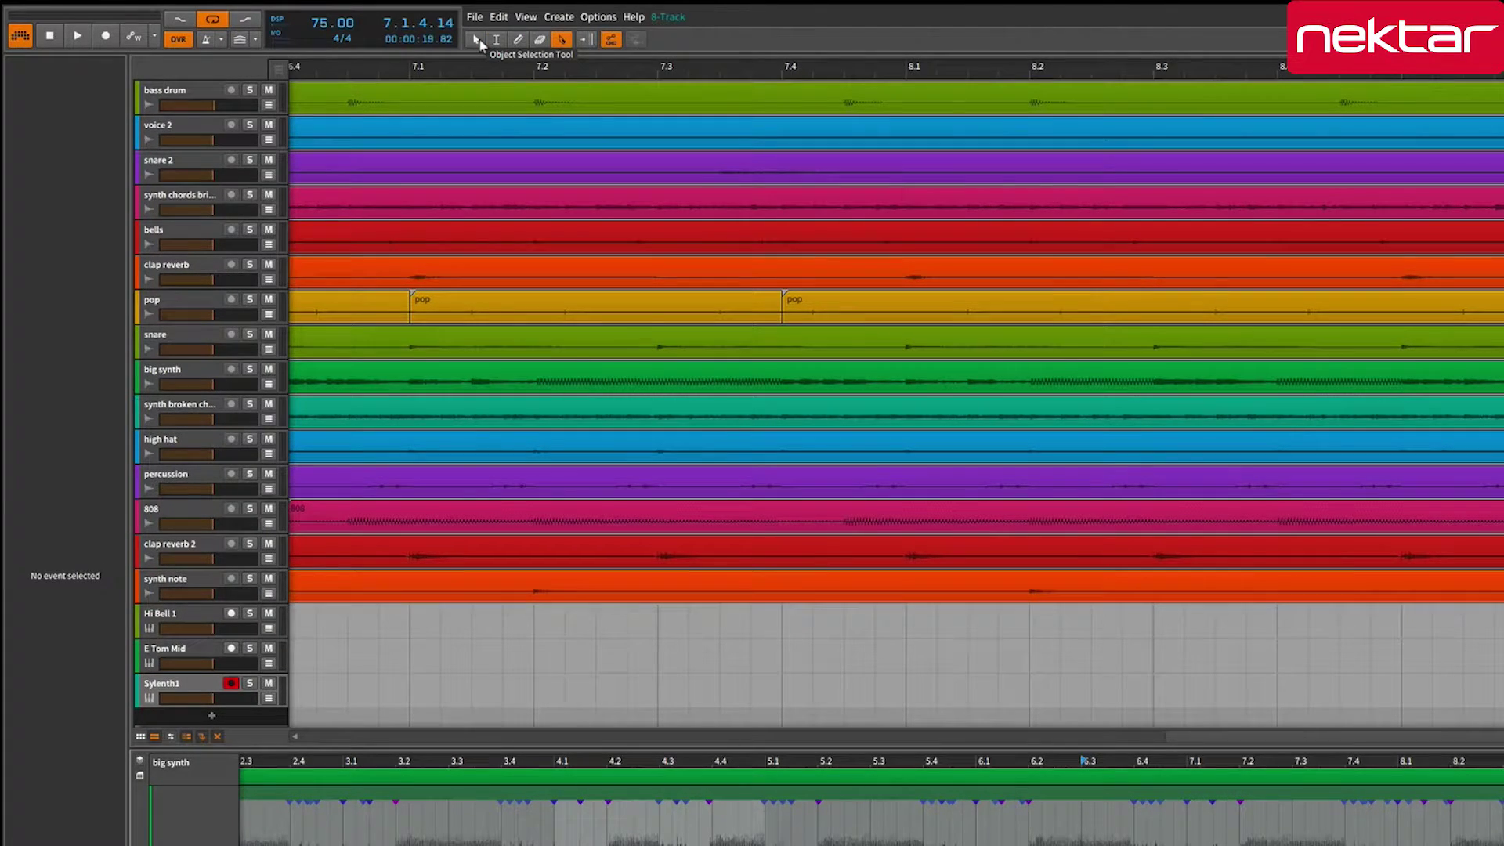
pyautogui.press('1')
pyautogui.press('2')
pyautogui.press('3')
pyautogui.press('4')
pyautogui.press('1')
pyautogui.press('2')
pyautogui.click(478, 41)
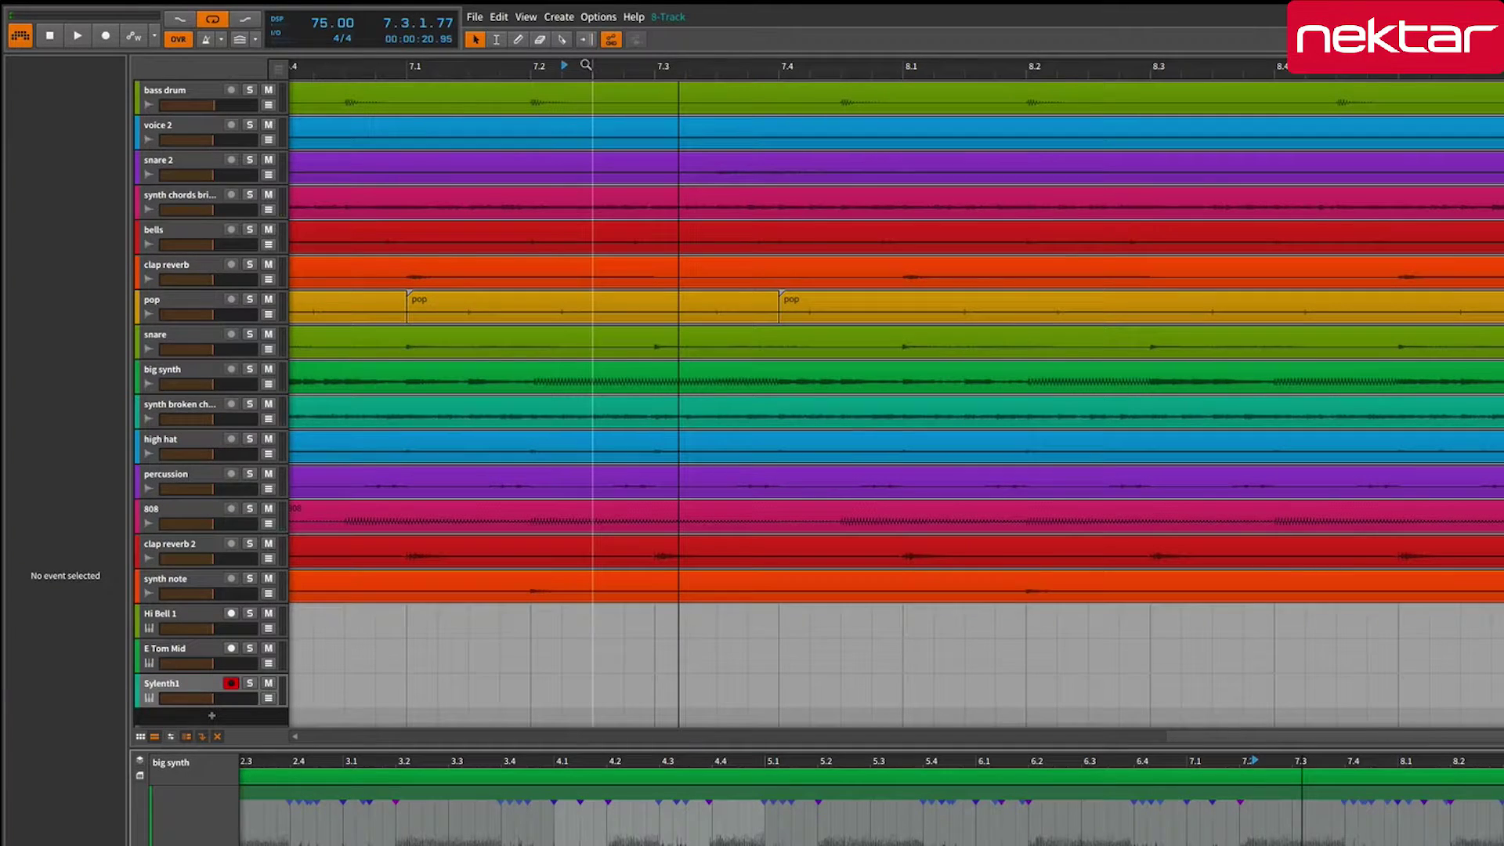
# - Zoom the arranger timeline out until the end of the long clips after bar 9 is in view
pyautogui.moveTo(585, 64)
pyautogui.mouseDown()
pyautogui.moveTo(570, 135)
pyautogui.moveTo(584, 28)
pyautogui.moveTo(580, 131)
pyautogui.moveTo(586, 60)
pyautogui.mouseUp()
pyautogui.moveTo(412, 66)
pyautogui.mouseDown()
pyautogui.moveTo(400, 103)
pyautogui.moveTo(419, 52)
pyautogui.moveTo(421, 103)
pyautogui.moveTo(422, 87)
pyautogui.mouseUp()
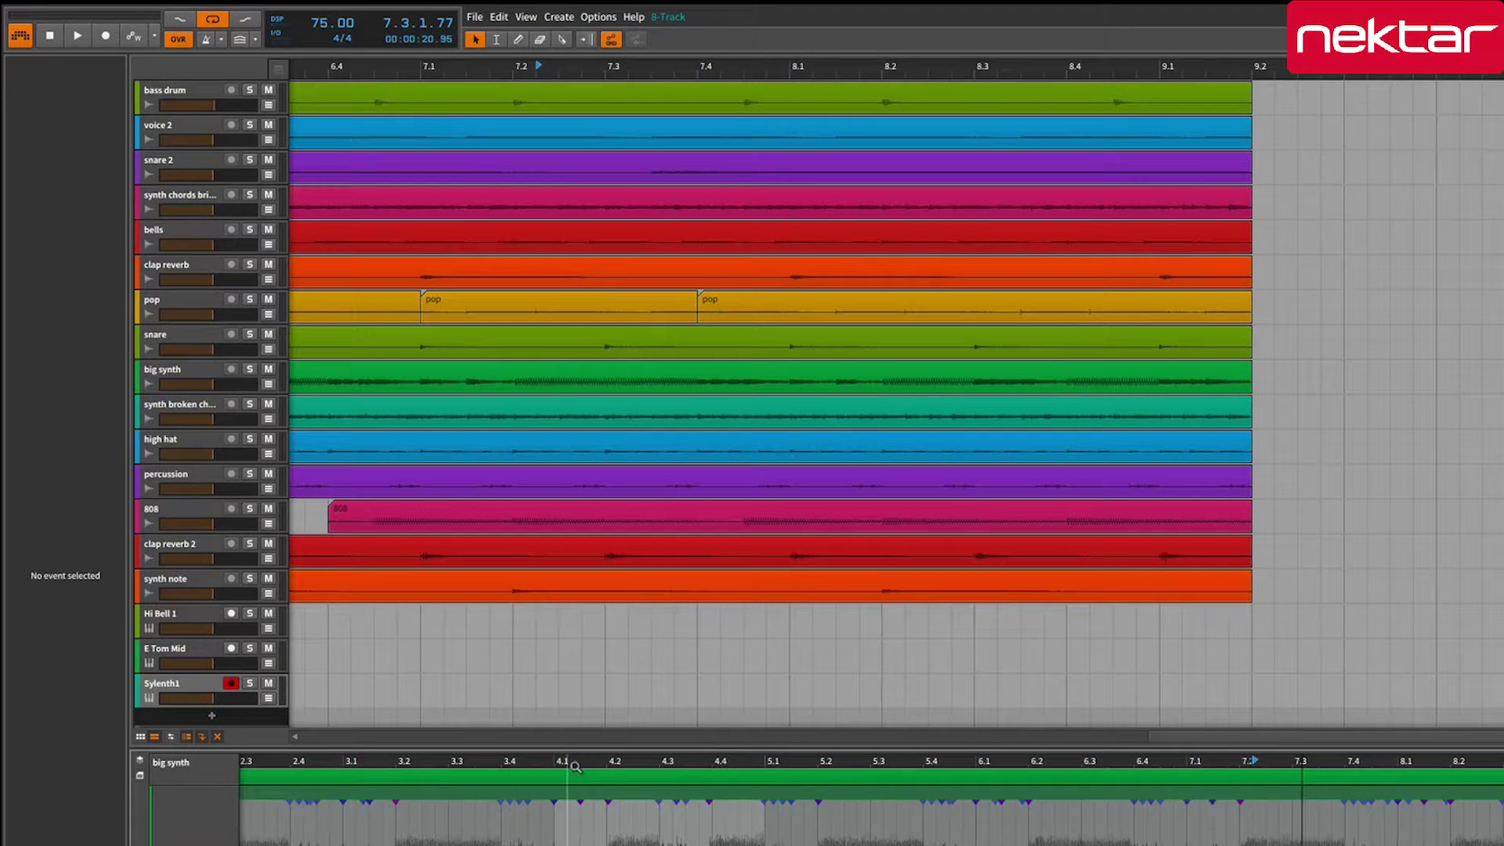
# - Reorder the tracks so that snare and clap reverb sit directly below the bass drum track
pyautogui.moveTo(567, 761)
pyautogui.mouseDown()
pyautogui.moveTo(400, 818)
pyautogui.moveTo(595, 767)
pyautogui.moveTo(593, 783)
pyautogui.moveTo(582, 763)
pyautogui.moveTo(596, 764)
pyautogui.mouseUp()
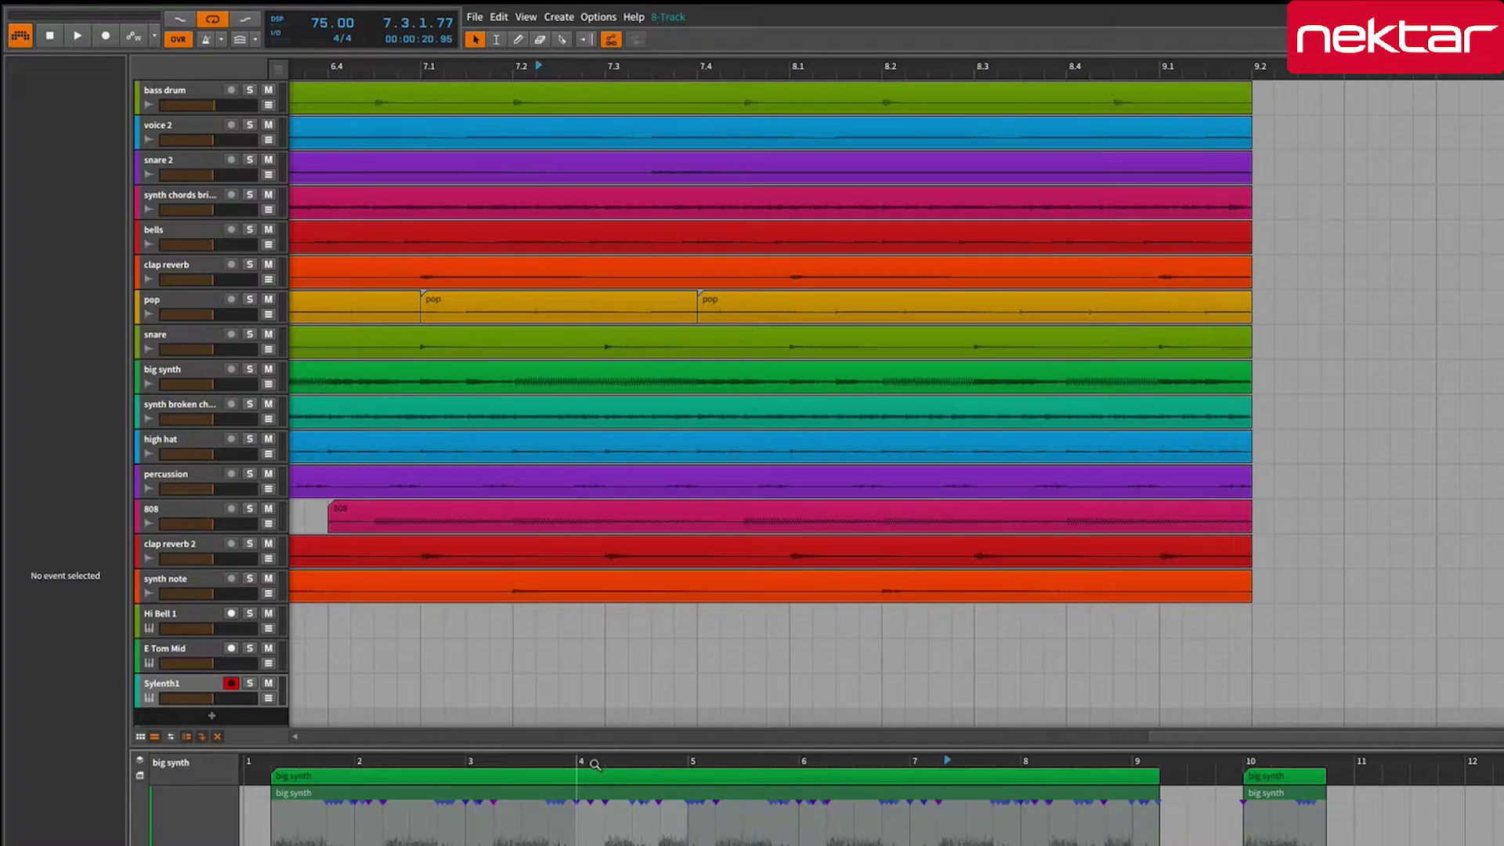
pyautogui.moveTo(562, 67); pyautogui.dragTo(584, 43)
pyautogui.hscroll(-2, 500, 255)
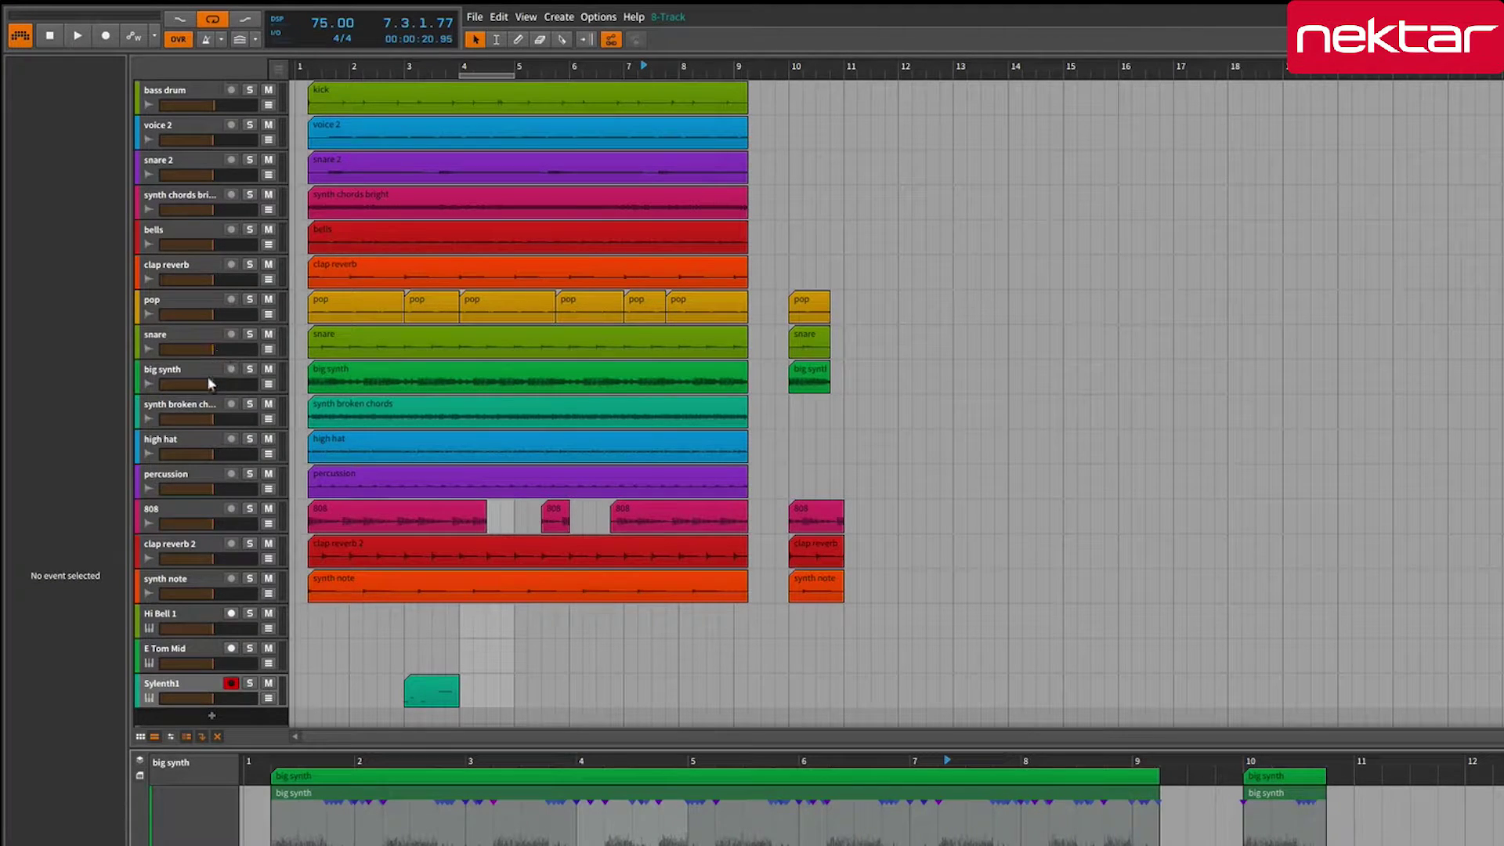
pyautogui.moveTo(204, 333); pyautogui.dragTo(199, 130)
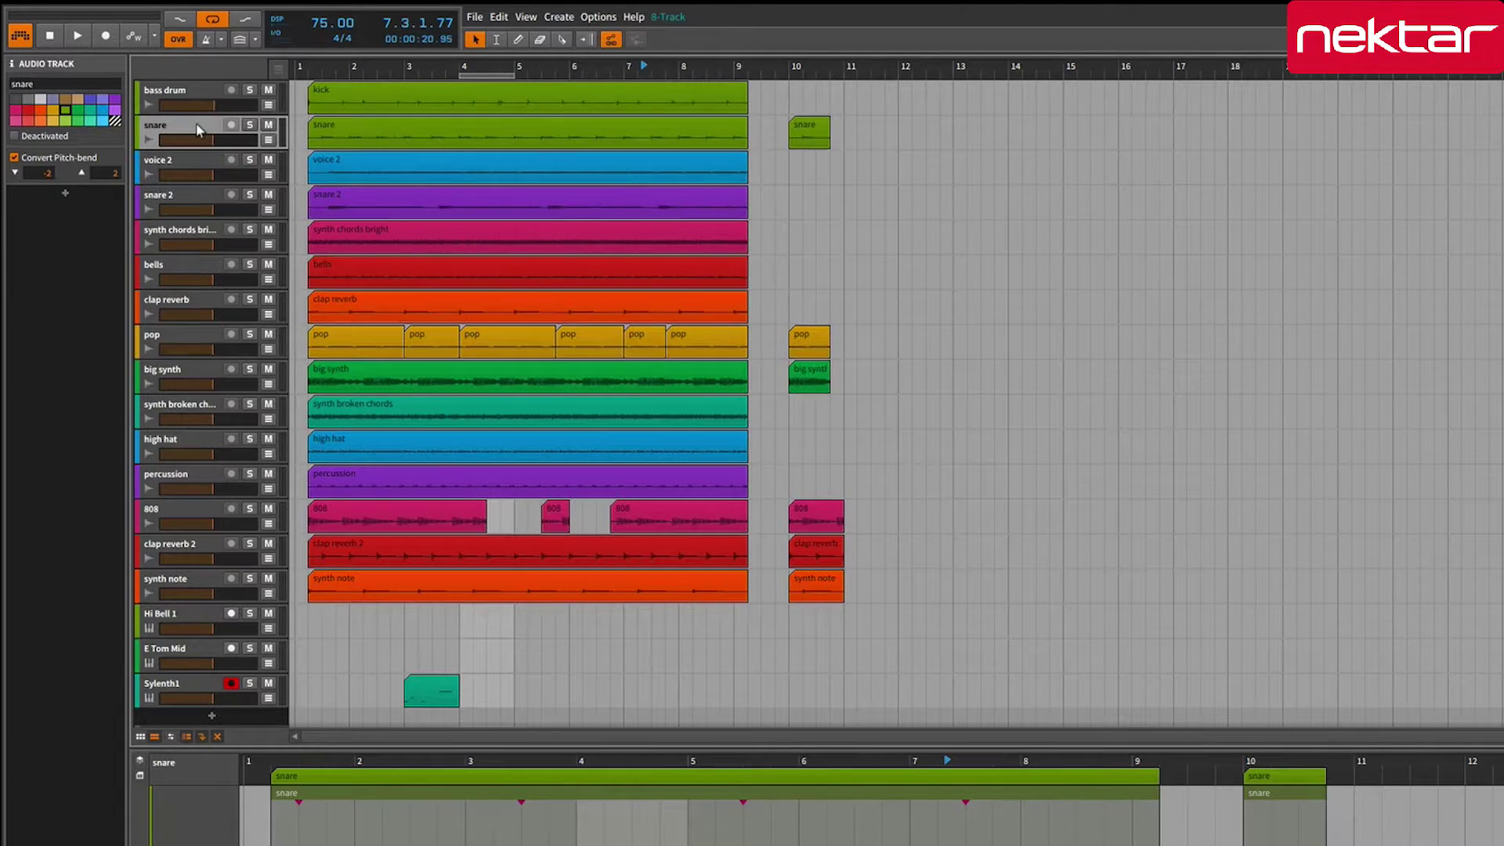
pyautogui.moveTo(190, 300); pyautogui.dragTo(209, 150)
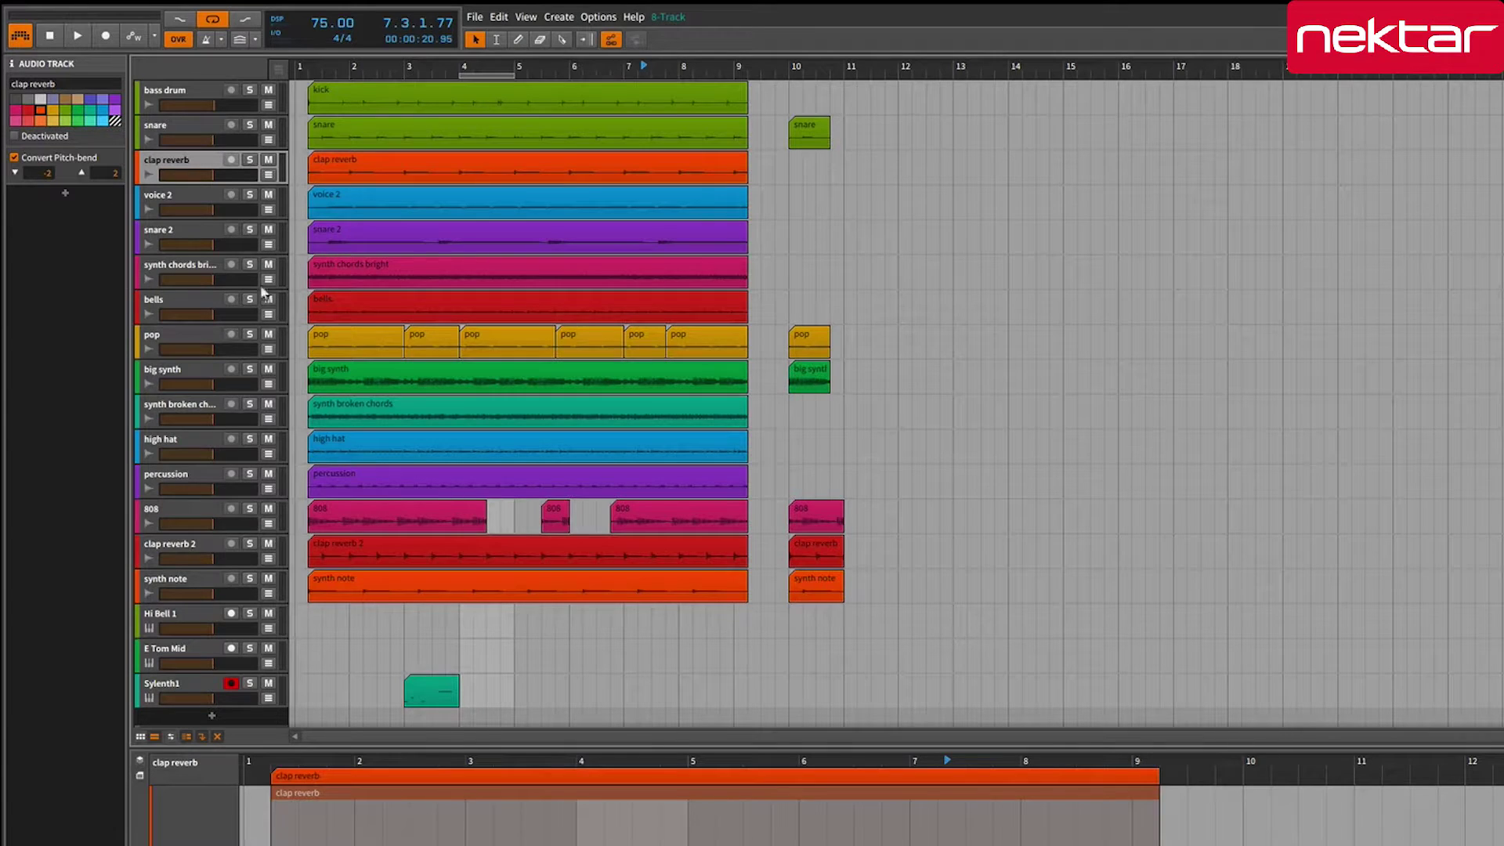
# - Delete all tracks from Sylenth1 up through voice 2, plus the short snare clip at 10.1
pyautogui.click(193, 687)
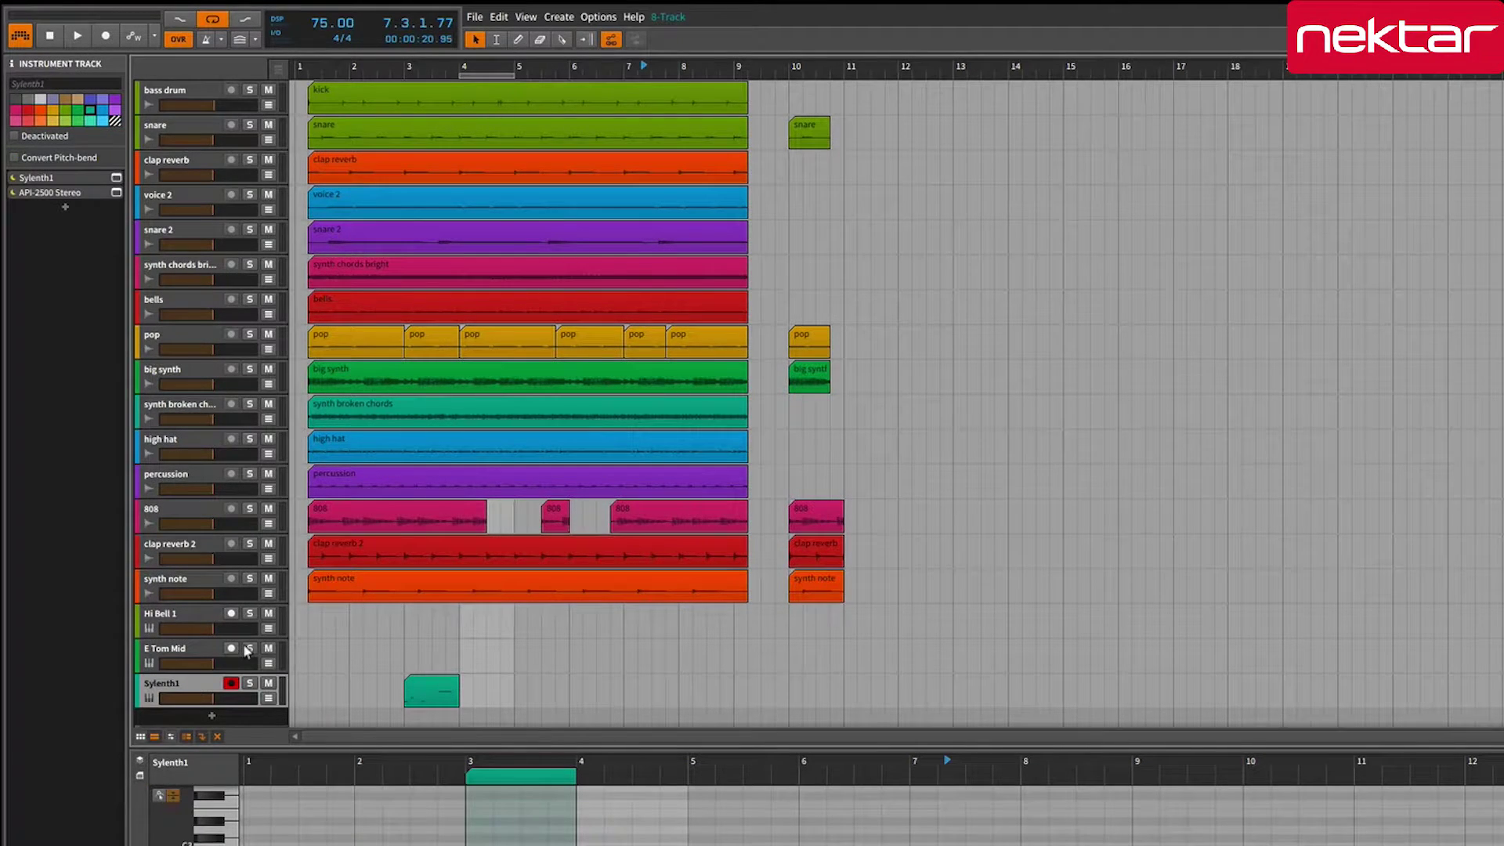
pyautogui.press('Delete')
pyautogui.press('Delete')
pyautogui.press('Delete')
pyautogui.press('Delete')
pyautogui.press('Delete')
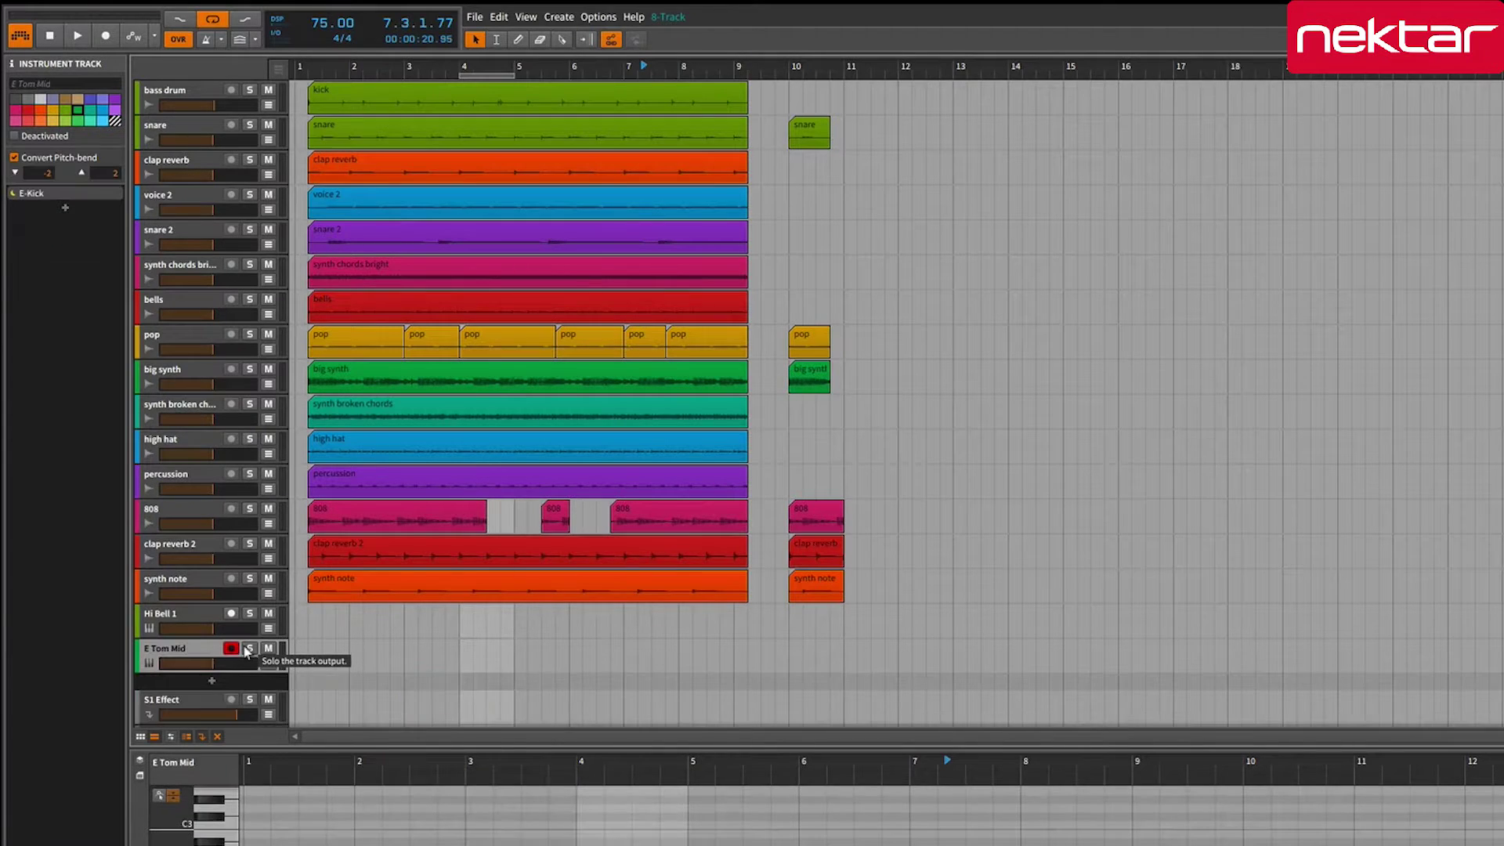
pyautogui.press('Delete')
pyautogui.press('Delete')
pyautogui.press('Delete')
pyautogui.press('Delete')
pyautogui.press('Delete')
pyautogui.press('Delete')
pyautogui.press('Delete')
pyautogui.press('Delete')
pyautogui.press('Delete')
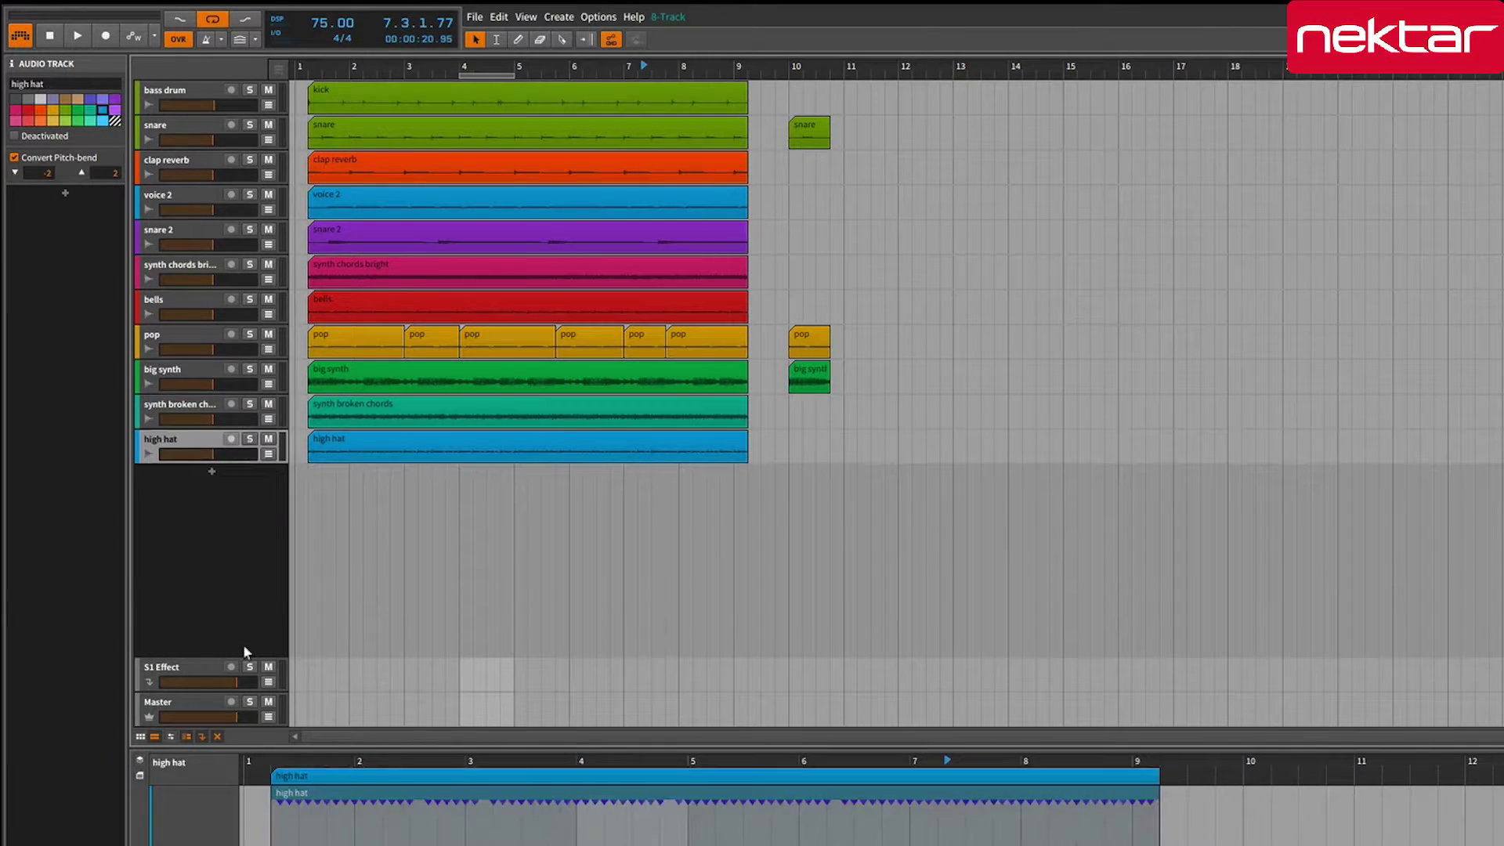
pyautogui.press('Delete')
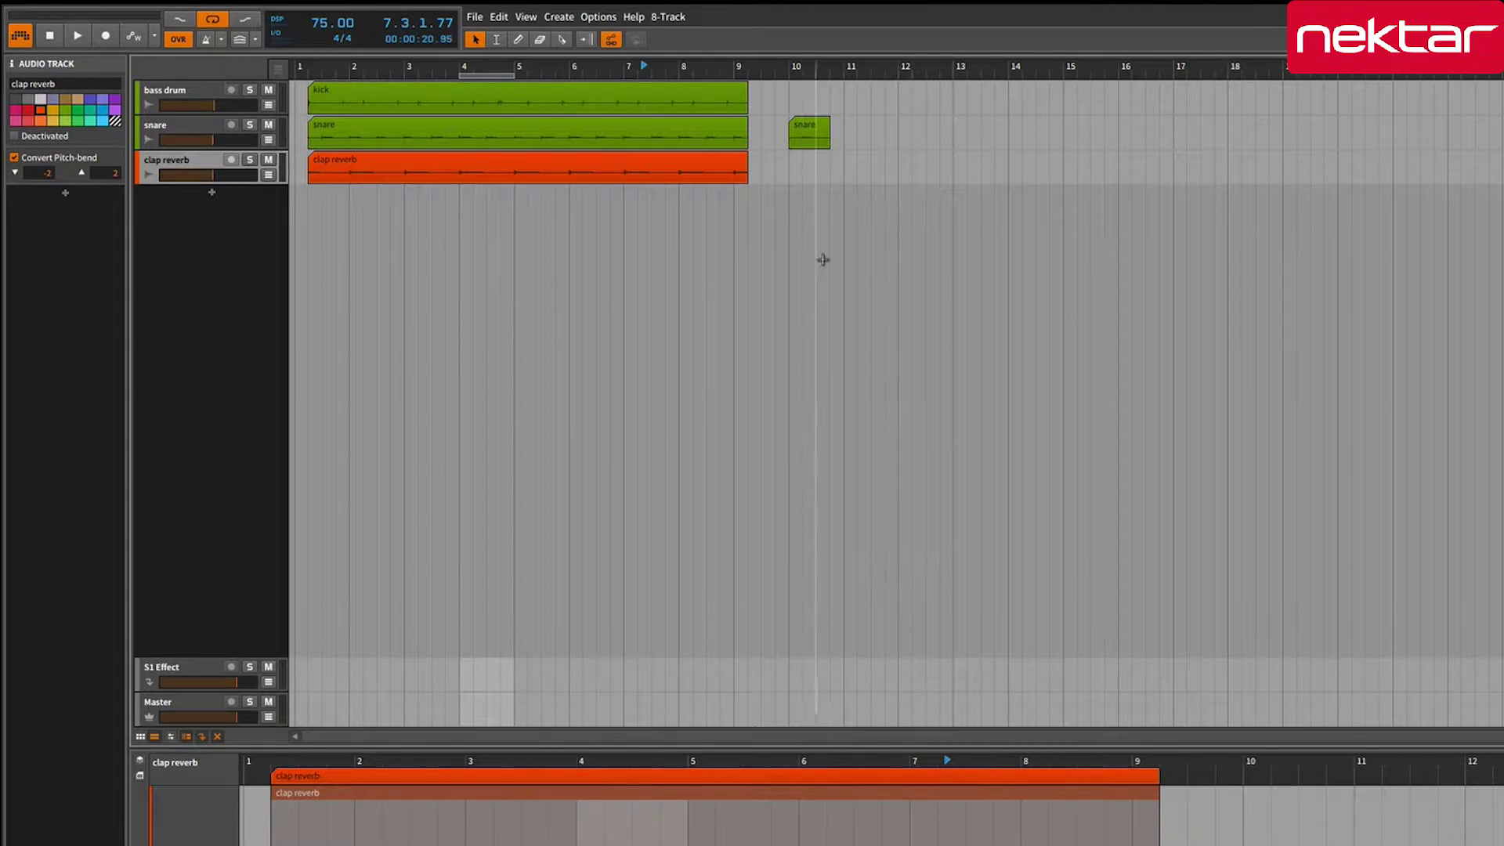
pyautogui.moveTo(761, 125); pyautogui.dragTo(911, 137)
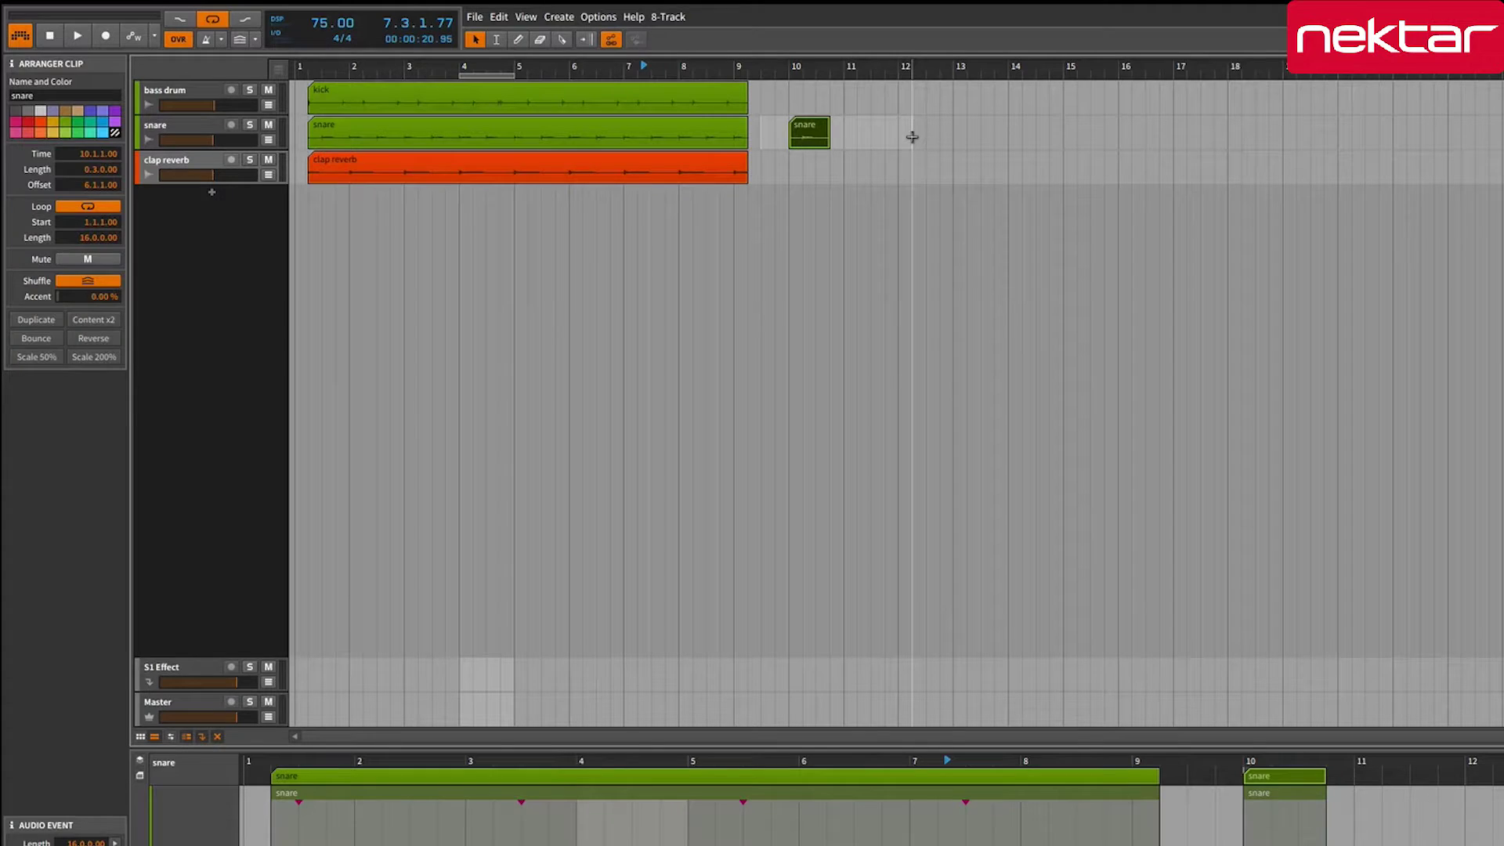
pyautogui.press('Delete')
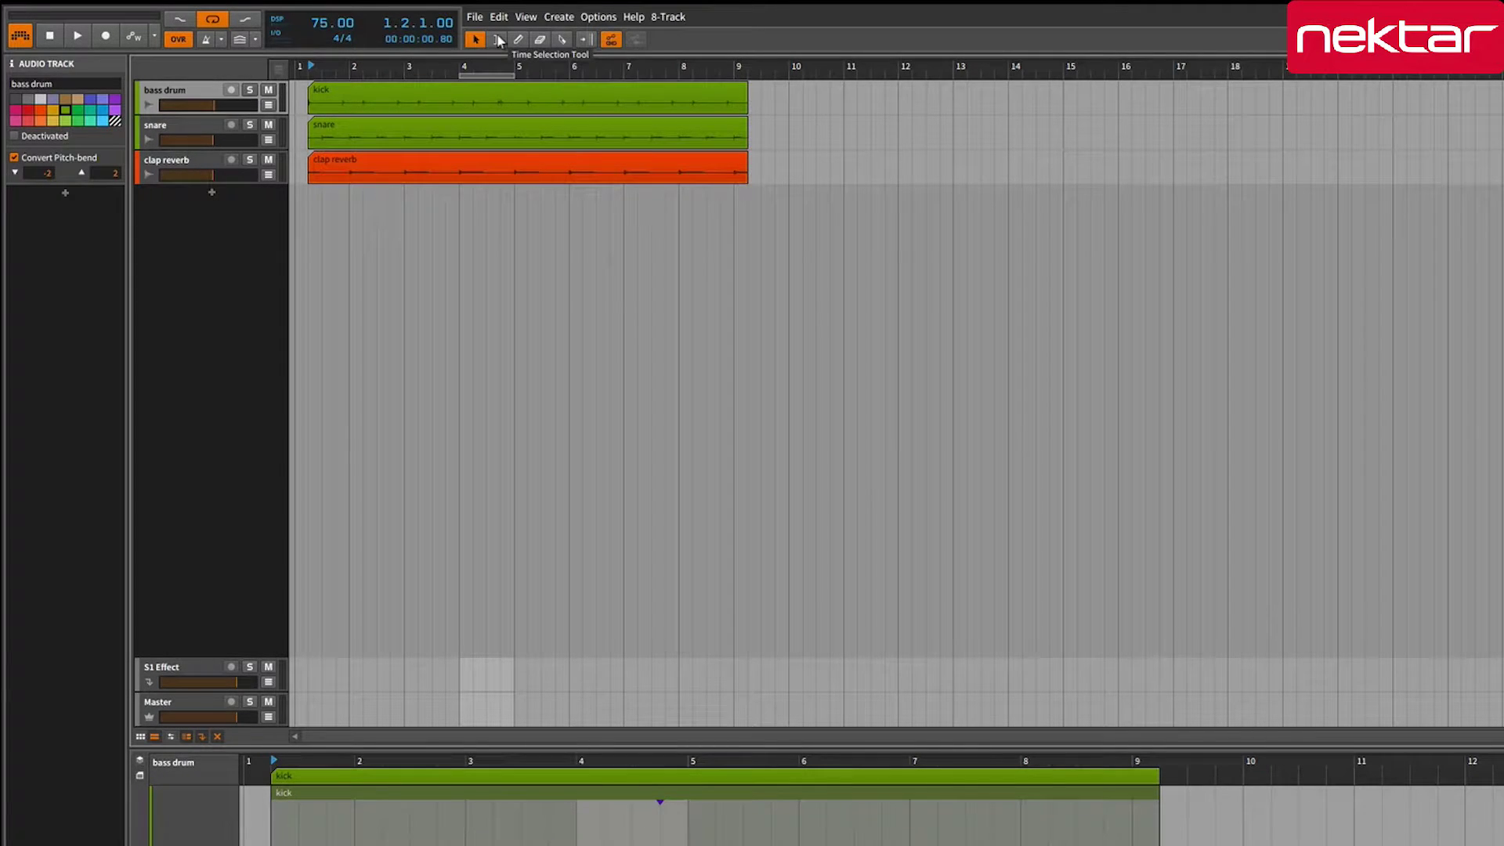
# - With the Time Selection tool, delete the part of the kick clip from 1.4 to its end
pyautogui.click(497, 40)
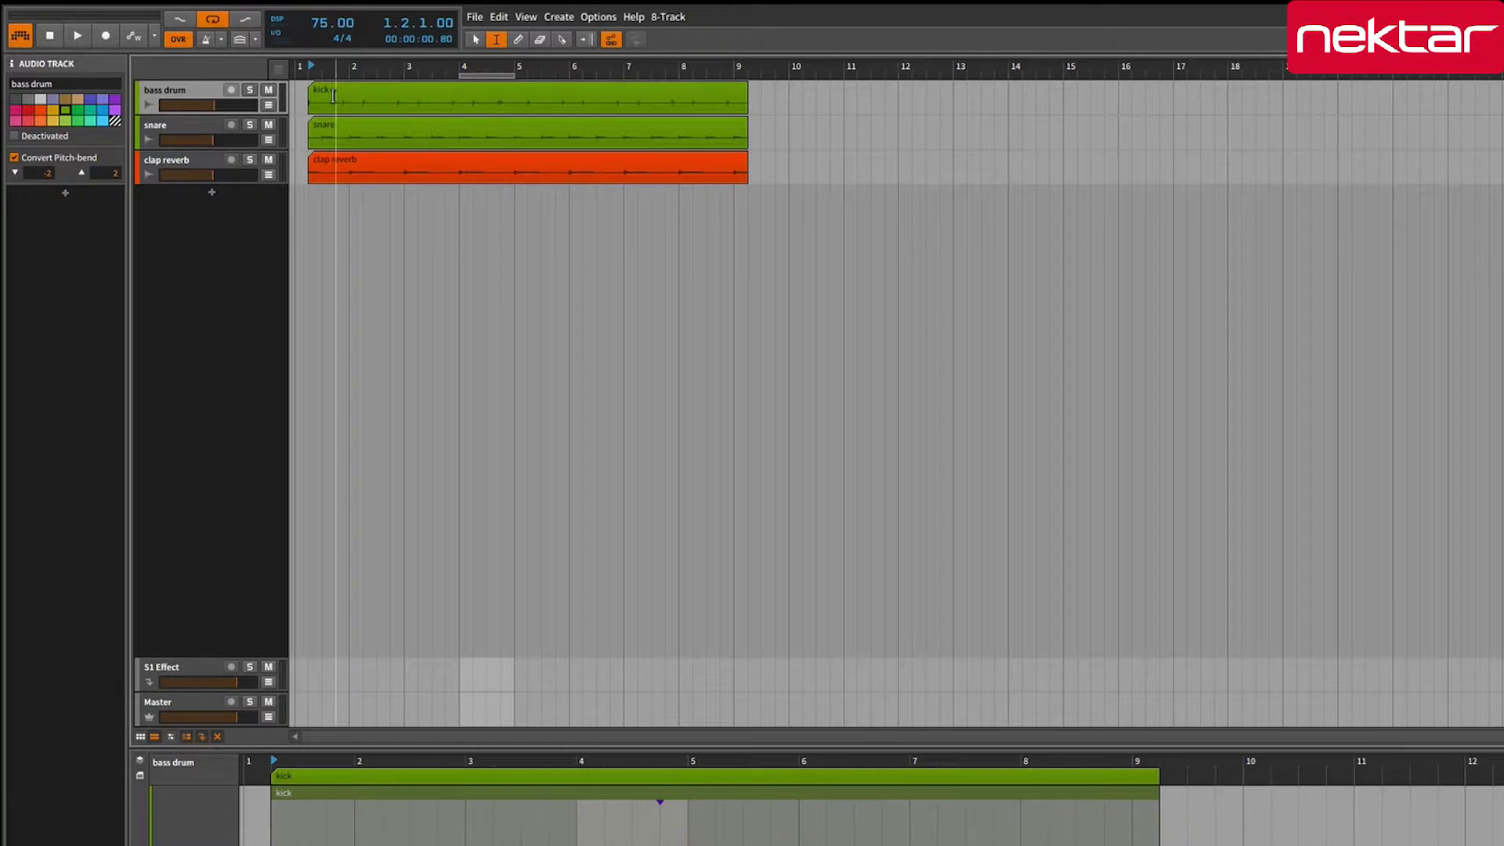
pyautogui.moveTo(351, 93); pyautogui.dragTo(775, 111)
pyautogui.press('Delete')
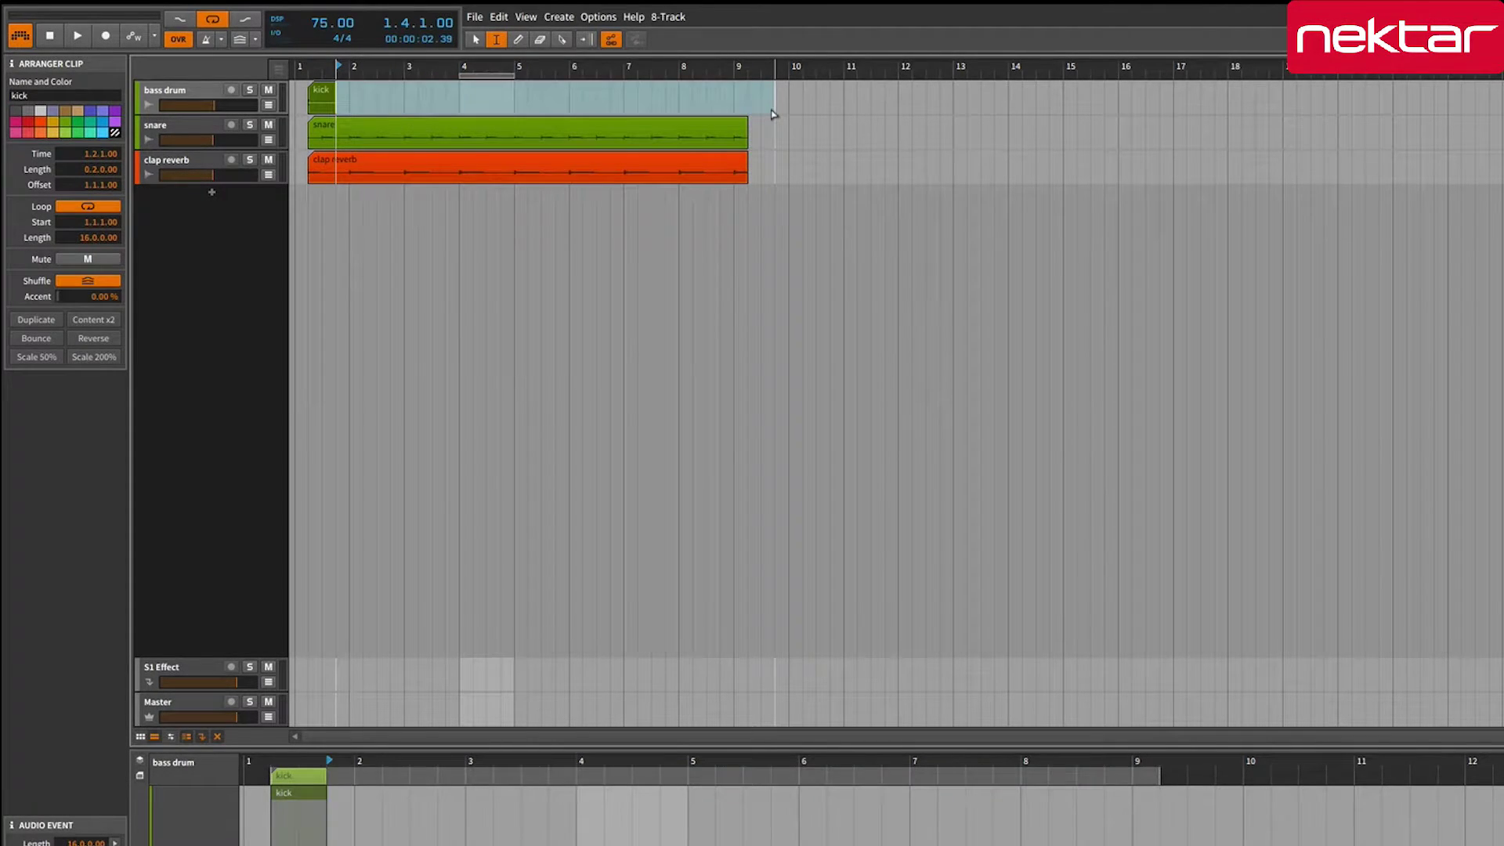
# - Cut the snare clip down to the part between 2.1 and 2.3 by deleting the time before and after it
pyautogui.moveTo(349, 125); pyautogui.dragTo(280, 139)
pyautogui.press('Delete')
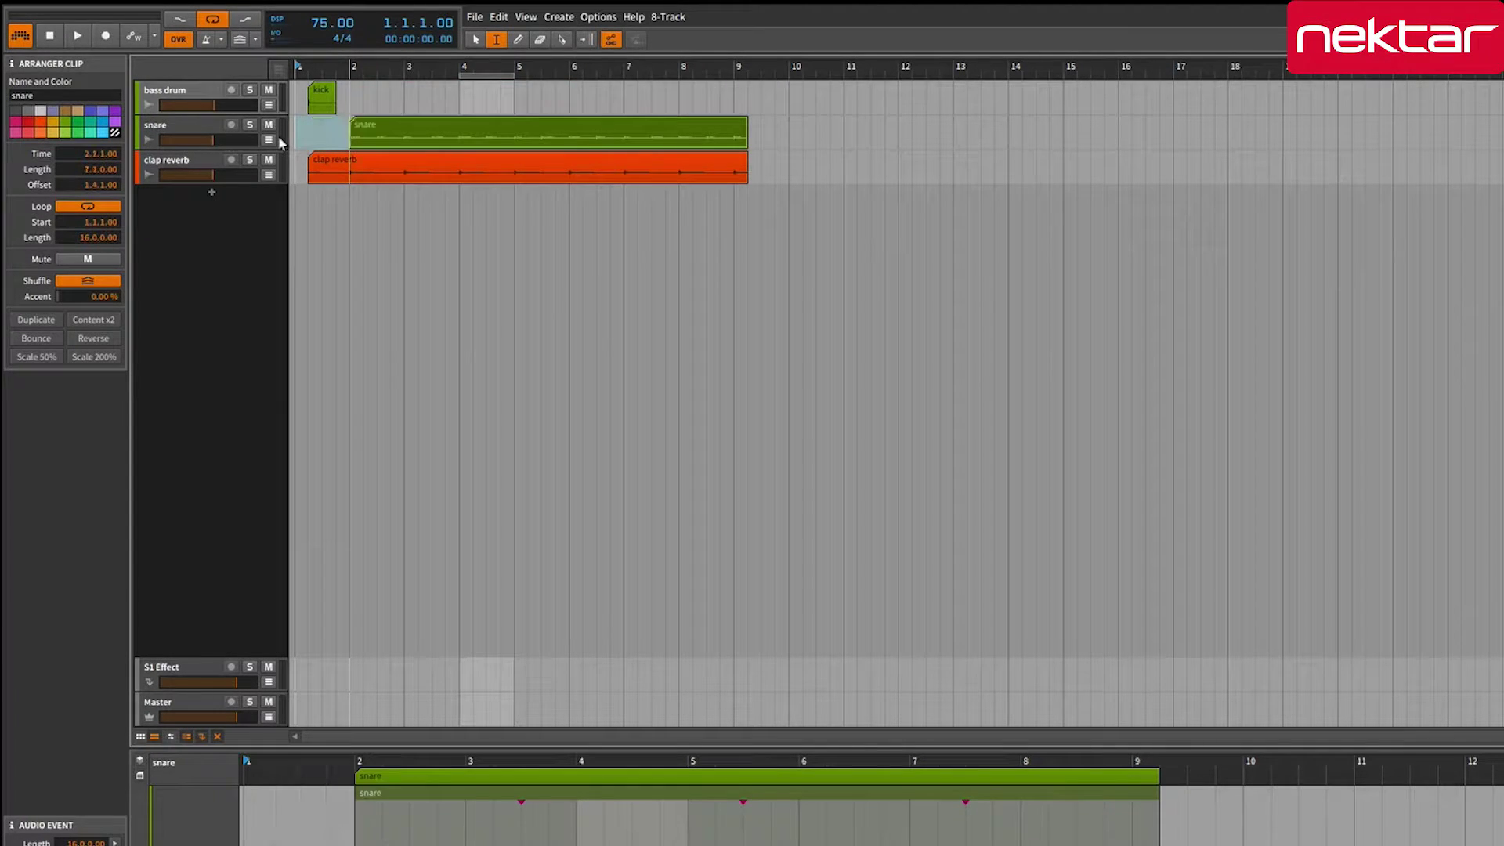
pyautogui.moveTo(378, 134); pyautogui.dragTo(807, 139)
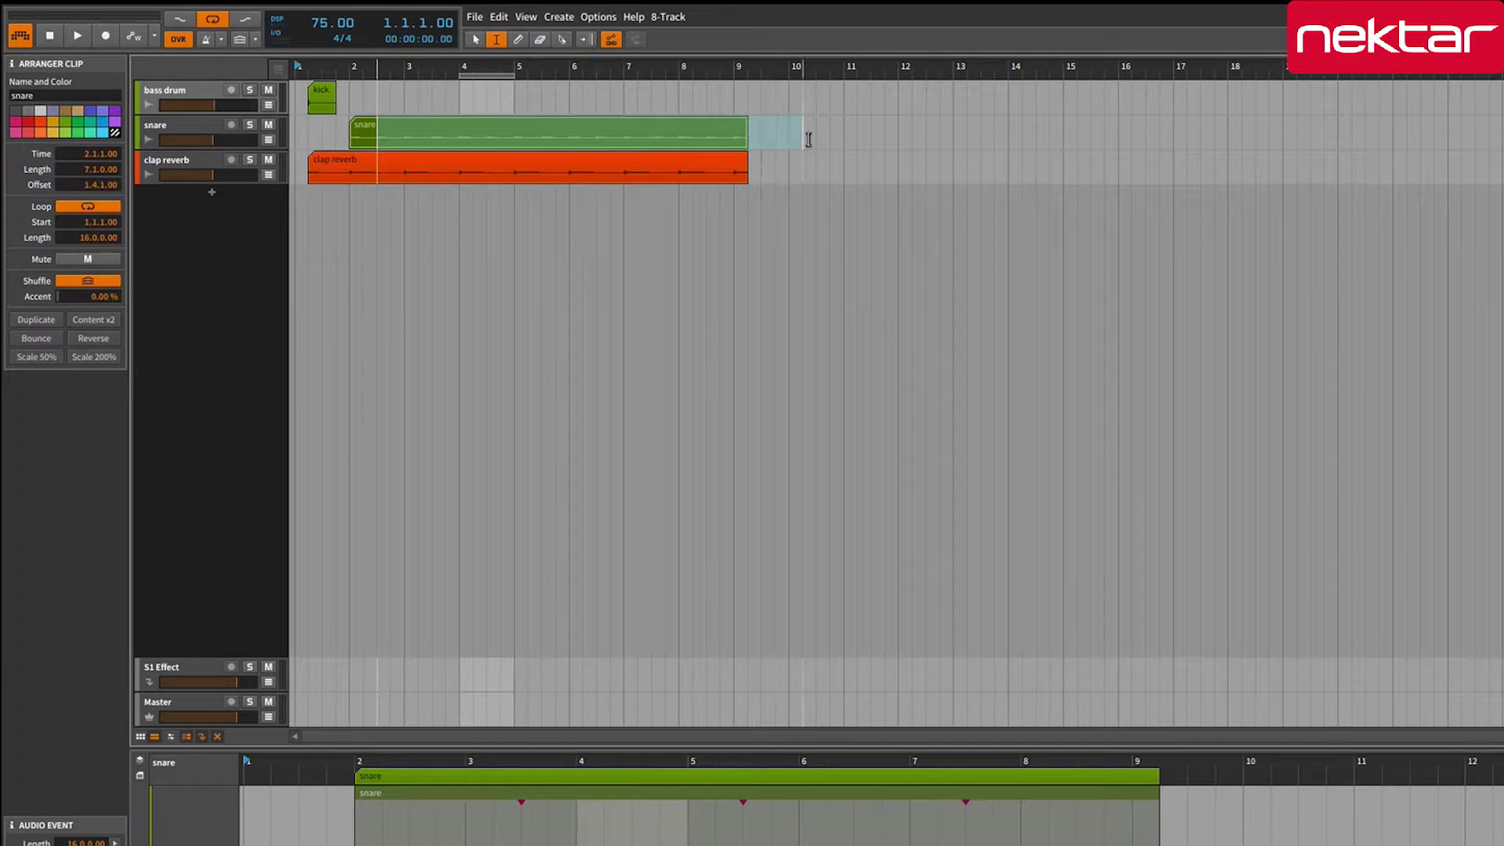
pyautogui.press('Delete')
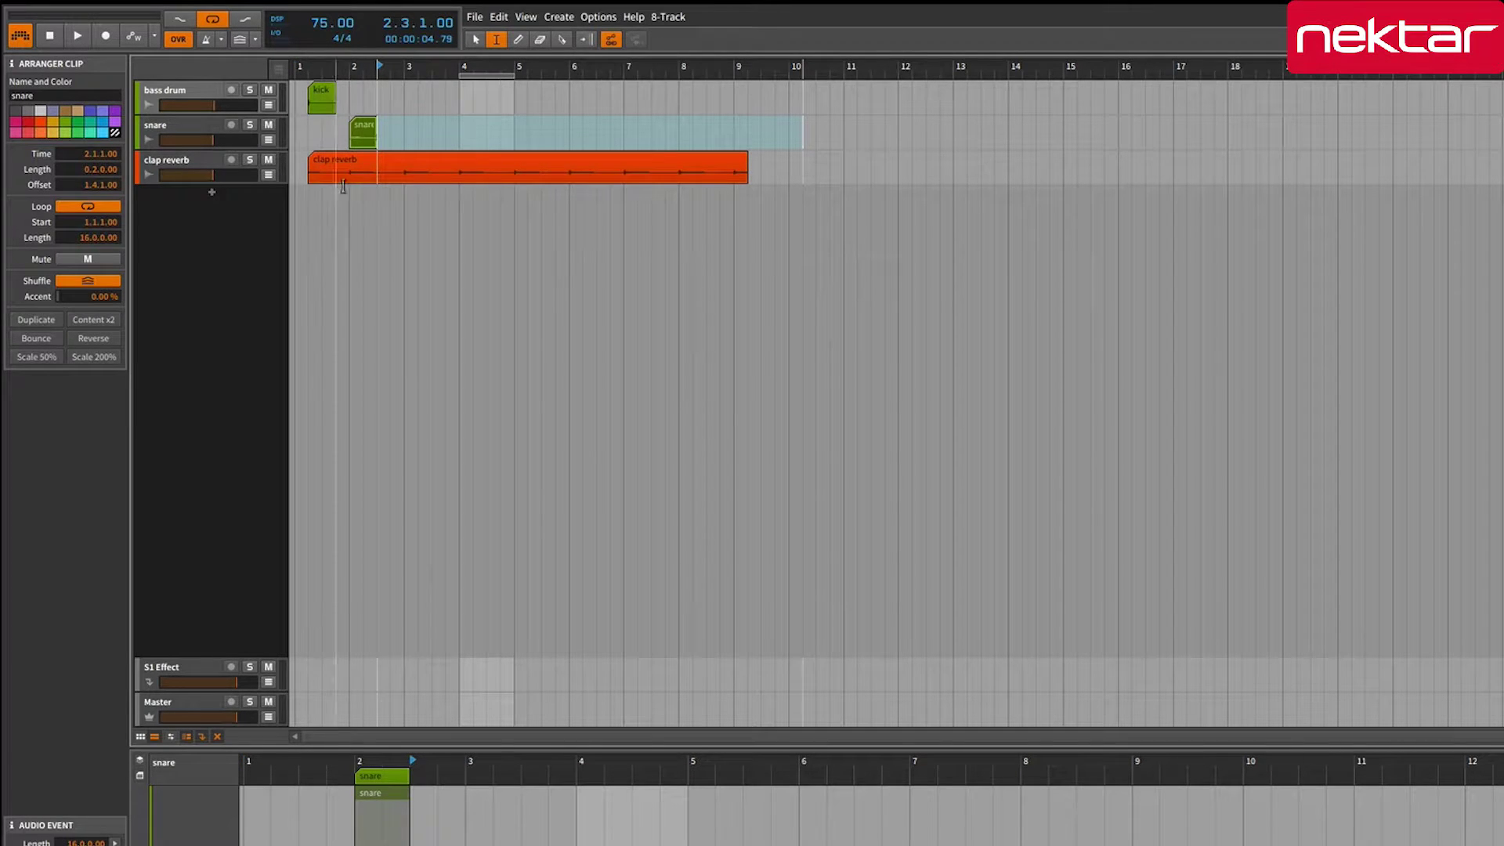
# - Cut the clap reverb clip down to bar 3 by deleting its parts before 3.1 and from 4.1 onward
pyautogui.moveTo(404, 167); pyautogui.dragTo(314, 164)
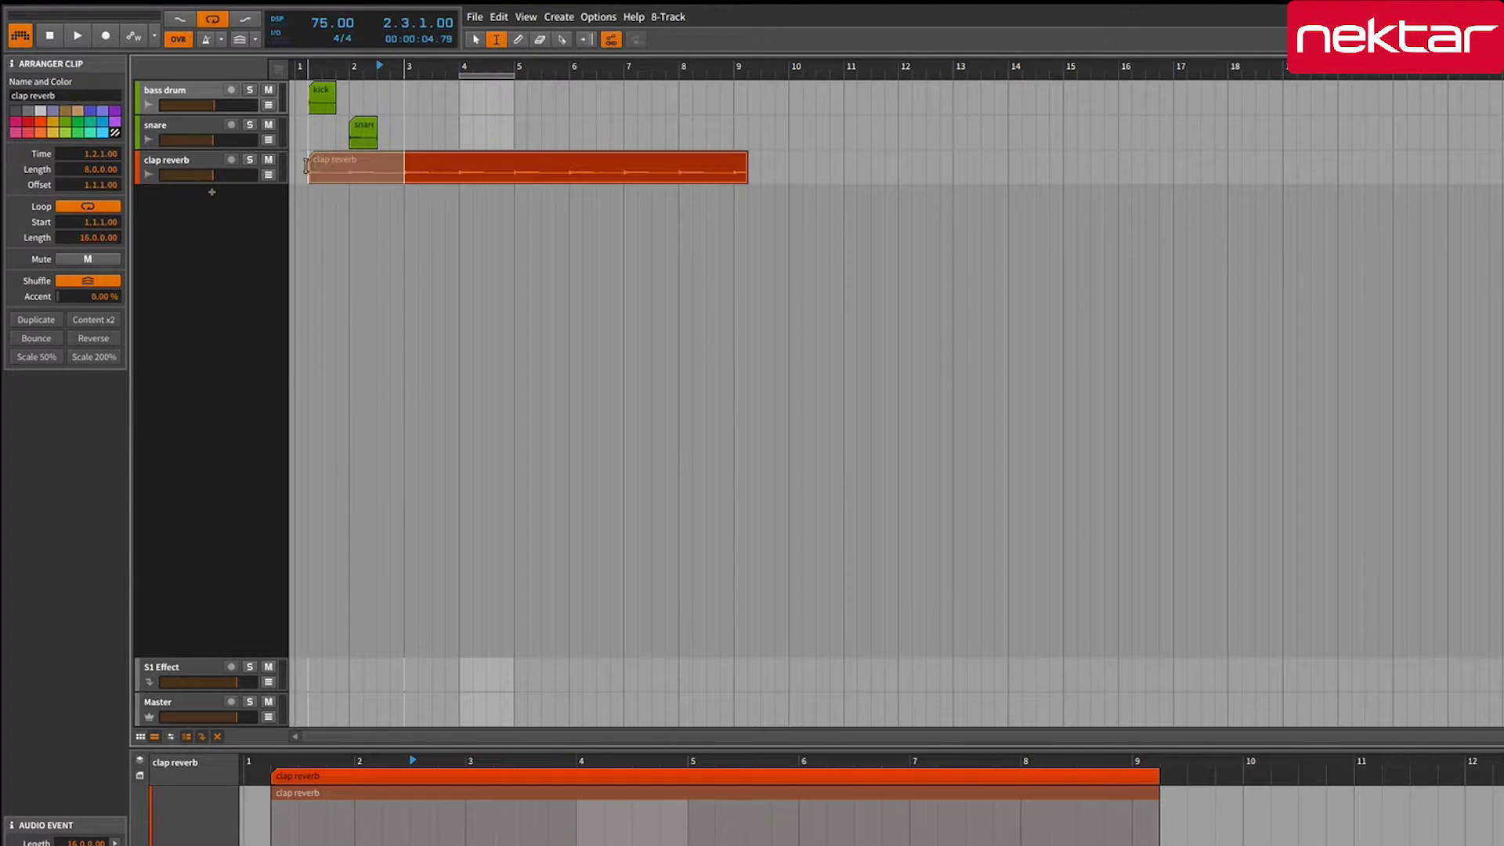
pyautogui.press('Delete')
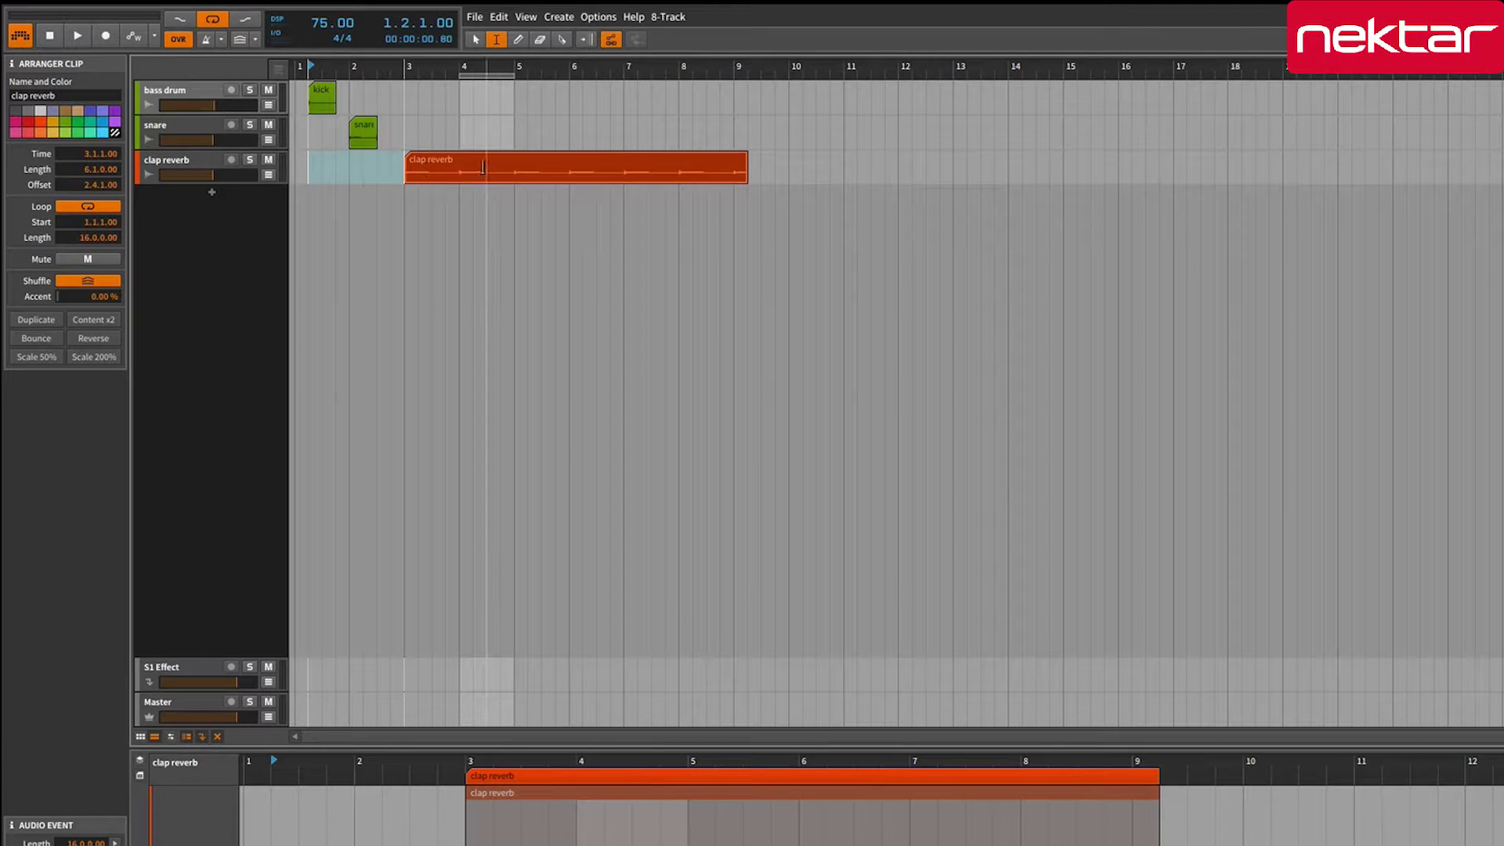
pyautogui.moveTo(459, 166); pyautogui.dragTo(761, 186)
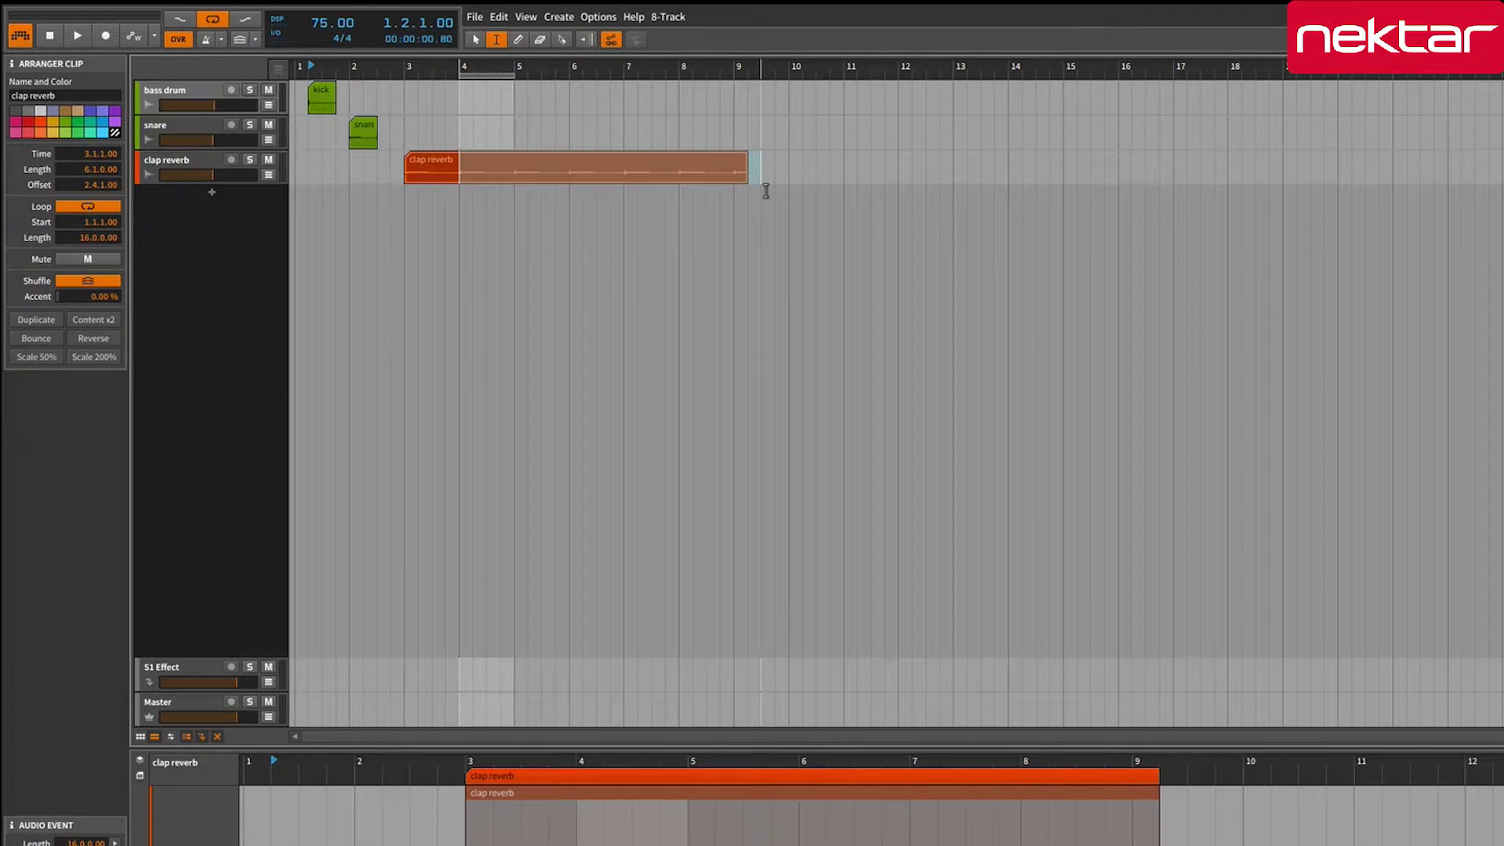
pyautogui.press('Delete')
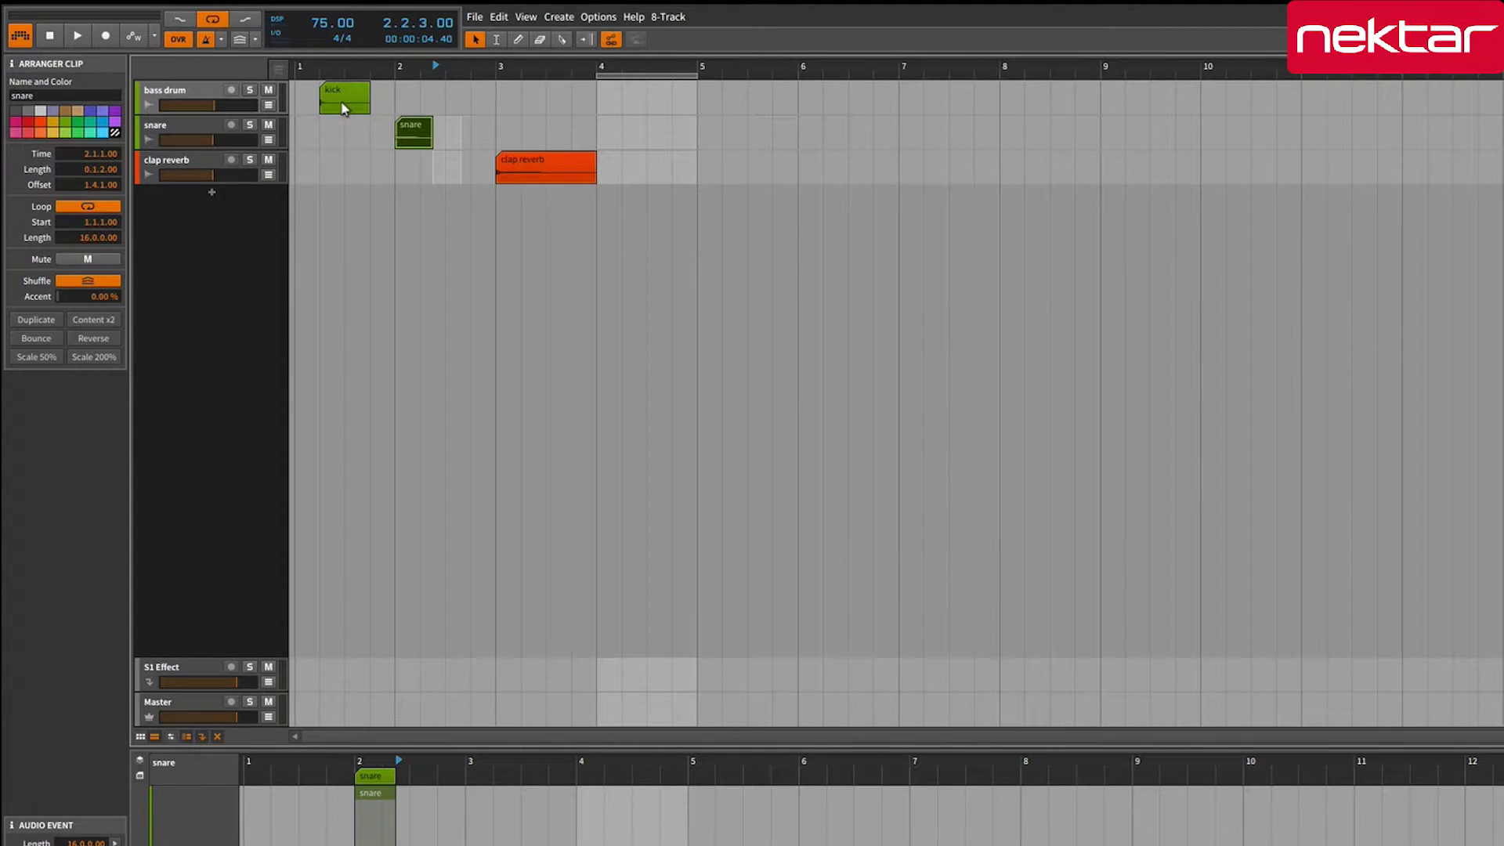
# - Move the kick clip to 4.1 and place a copy of it at 4.3
pyautogui.moveTo(345, 107); pyautogui.dragTo(621, 104)
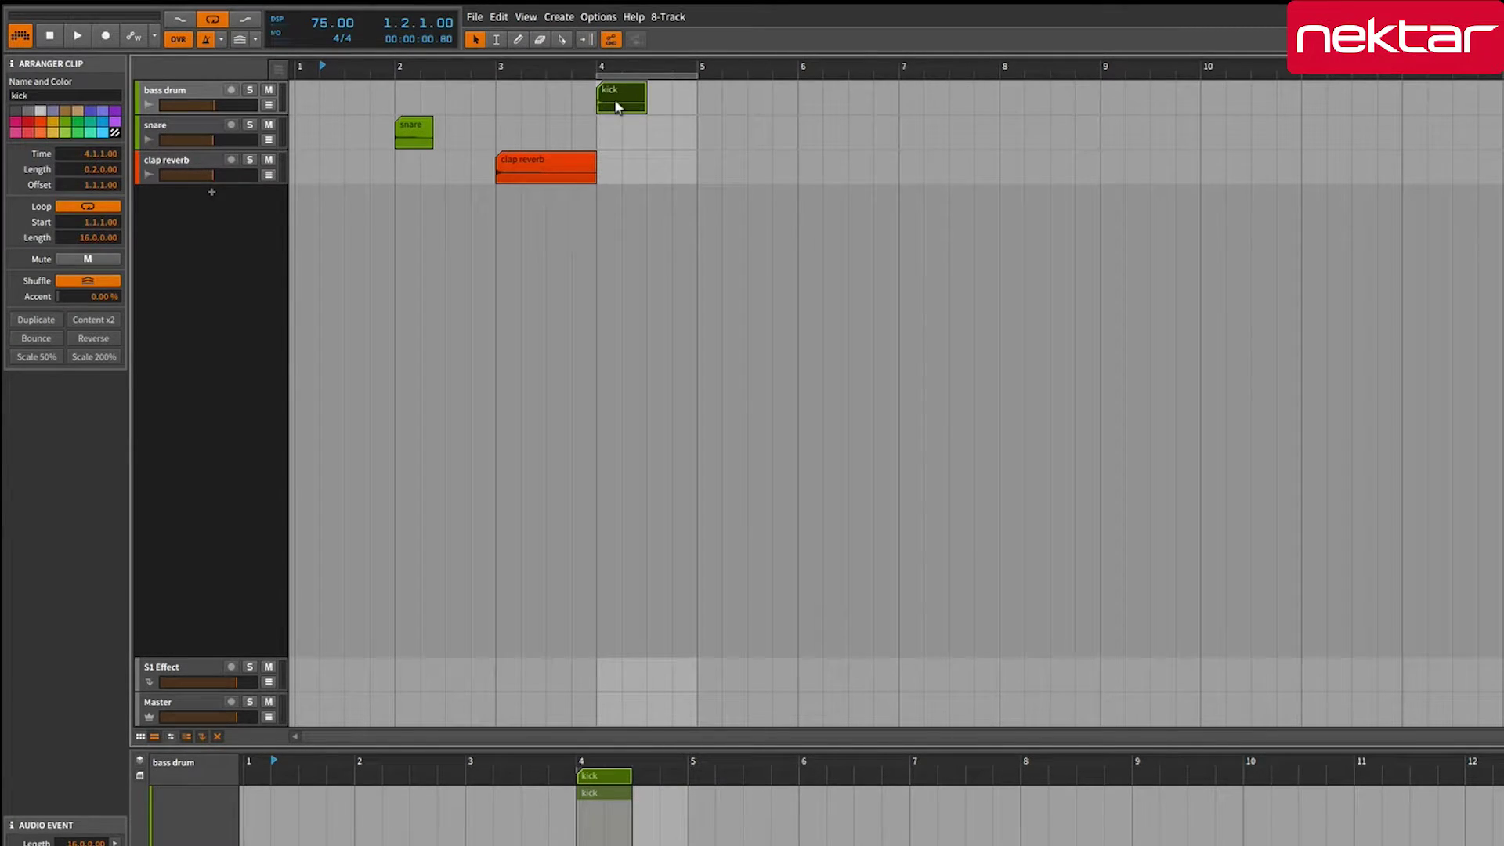
pyautogui.moveTo(631, 68); pyautogui.dragTo(632, 91)
pyautogui.moveTo(547, 69); pyautogui.dragTo(701, 93)
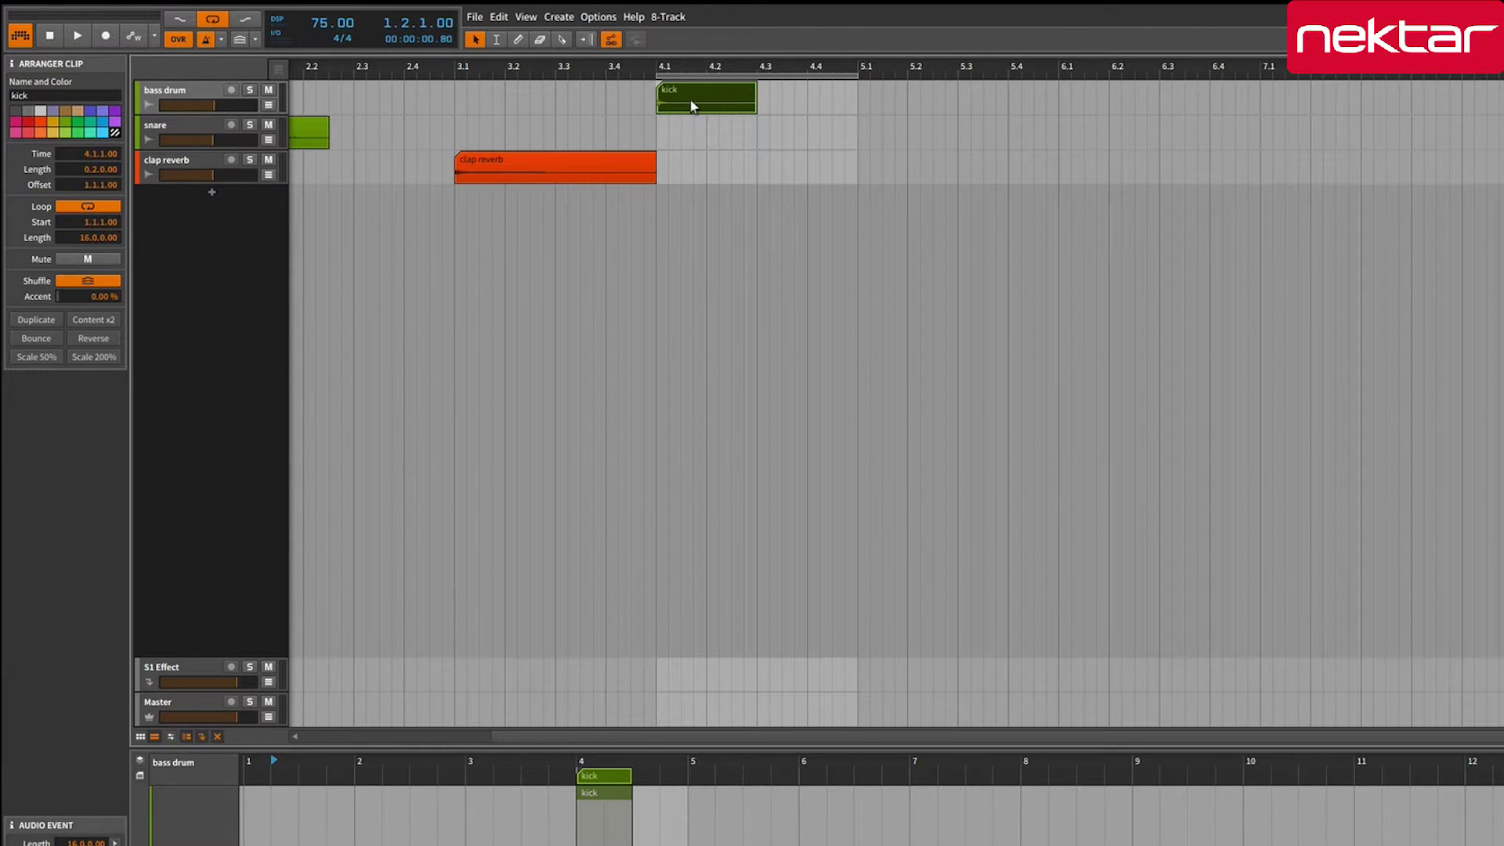
pyautogui.moveTo(688, 97); pyautogui.dragTo(790, 99)
pyautogui.click(790, 99)
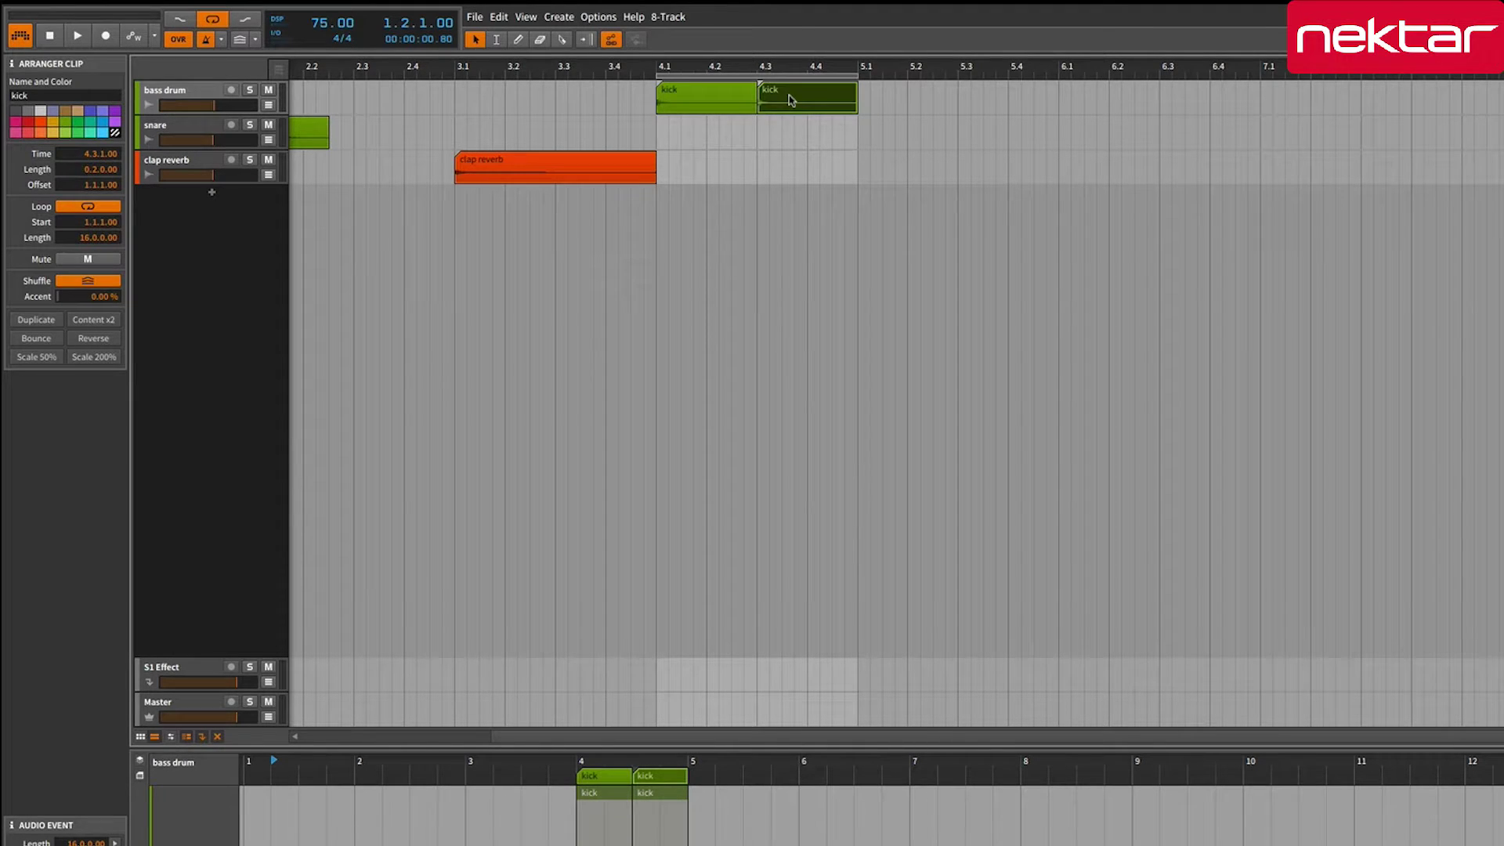
# - Copy the snare clip to 4.2 and 4.4, and place shortened clap reverb clips at the same two positions
pyautogui.hscroll(-4, 607, 138)
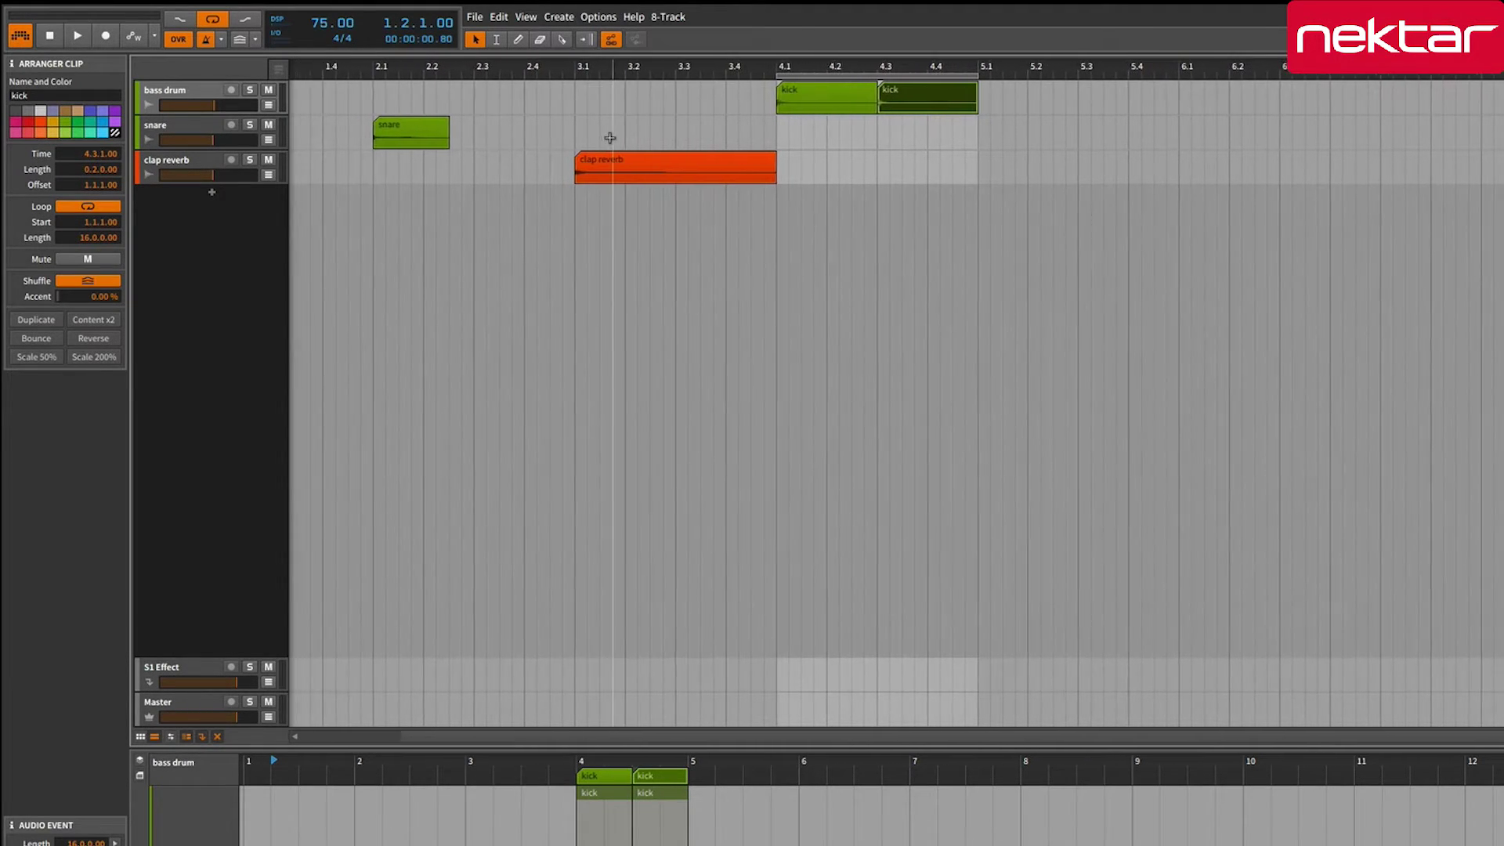
pyautogui.moveTo(388, 130); pyautogui.dragTo(961, 140)
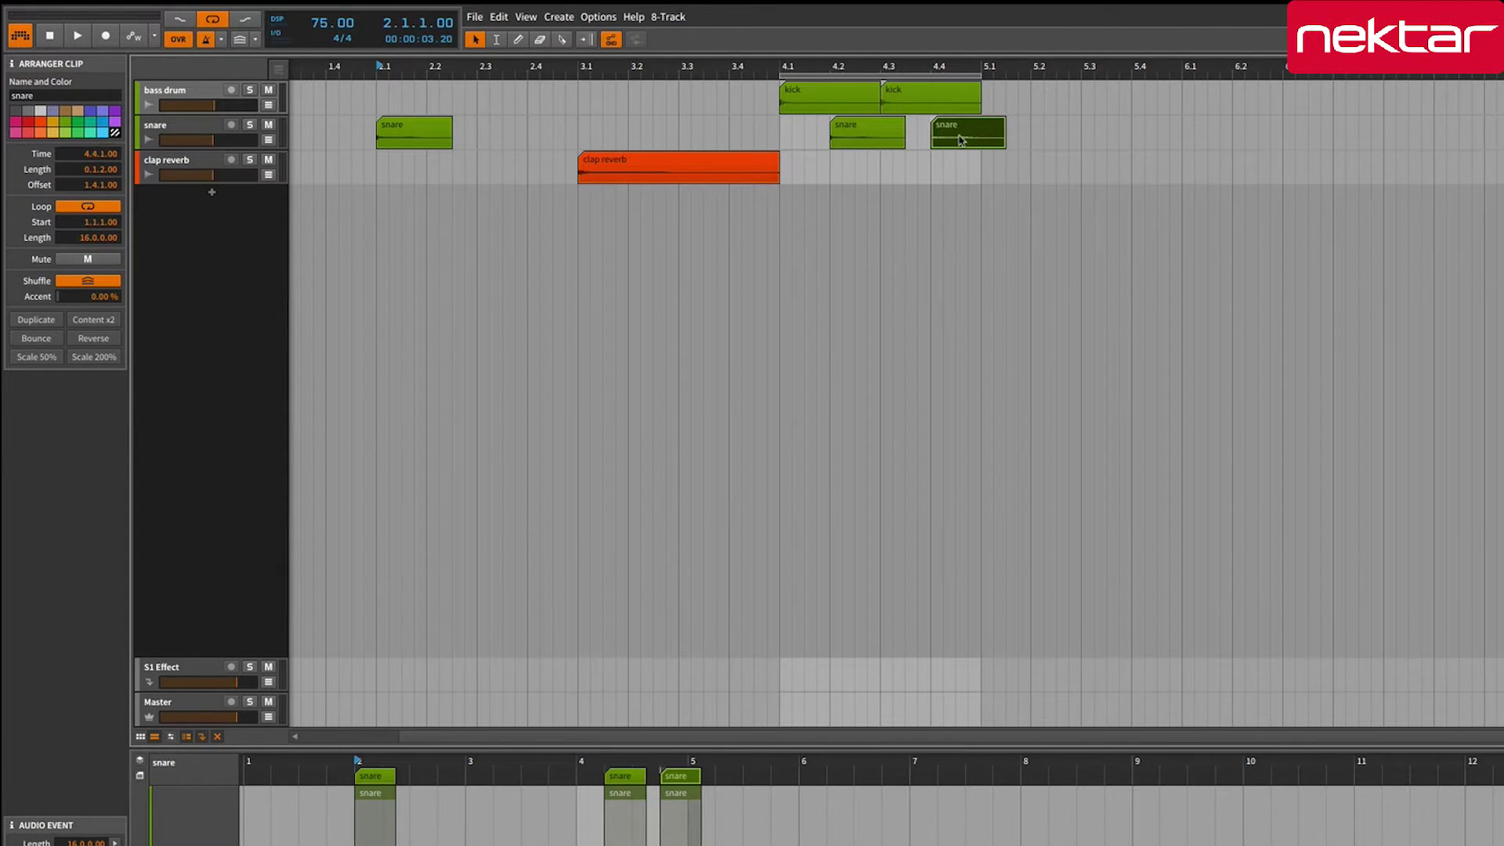
pyautogui.moveTo(624, 167); pyautogui.dragTo(878, 174)
pyautogui.moveTo(1037, 180); pyautogui.dragTo(962, 163)
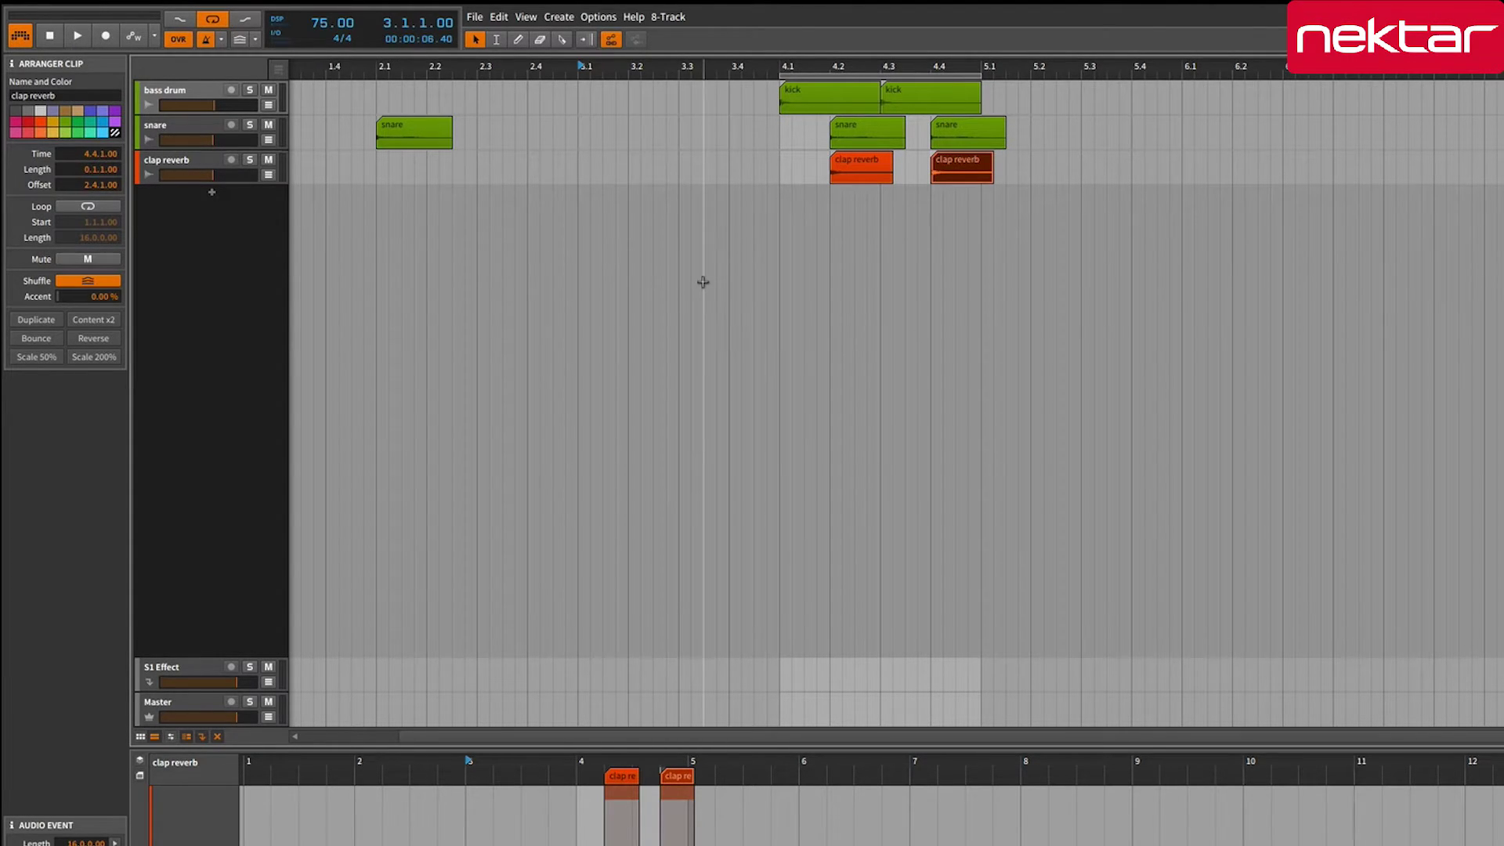
# - Play the drum pattern from 4.1 and stop playback
pyautogui.click(780, 214)
pyautogui.press('space')
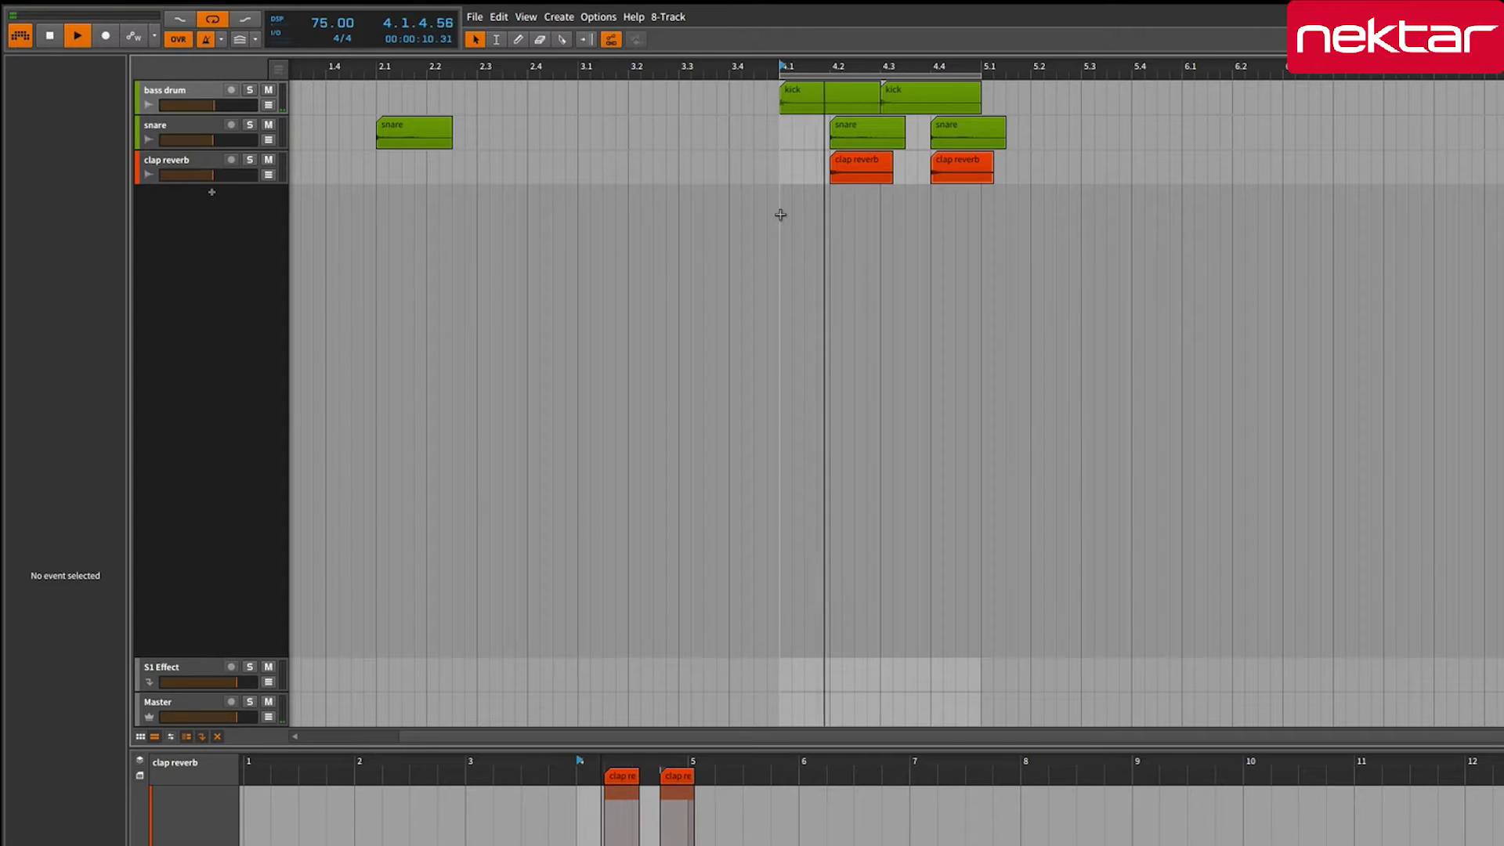
pyautogui.press('space')
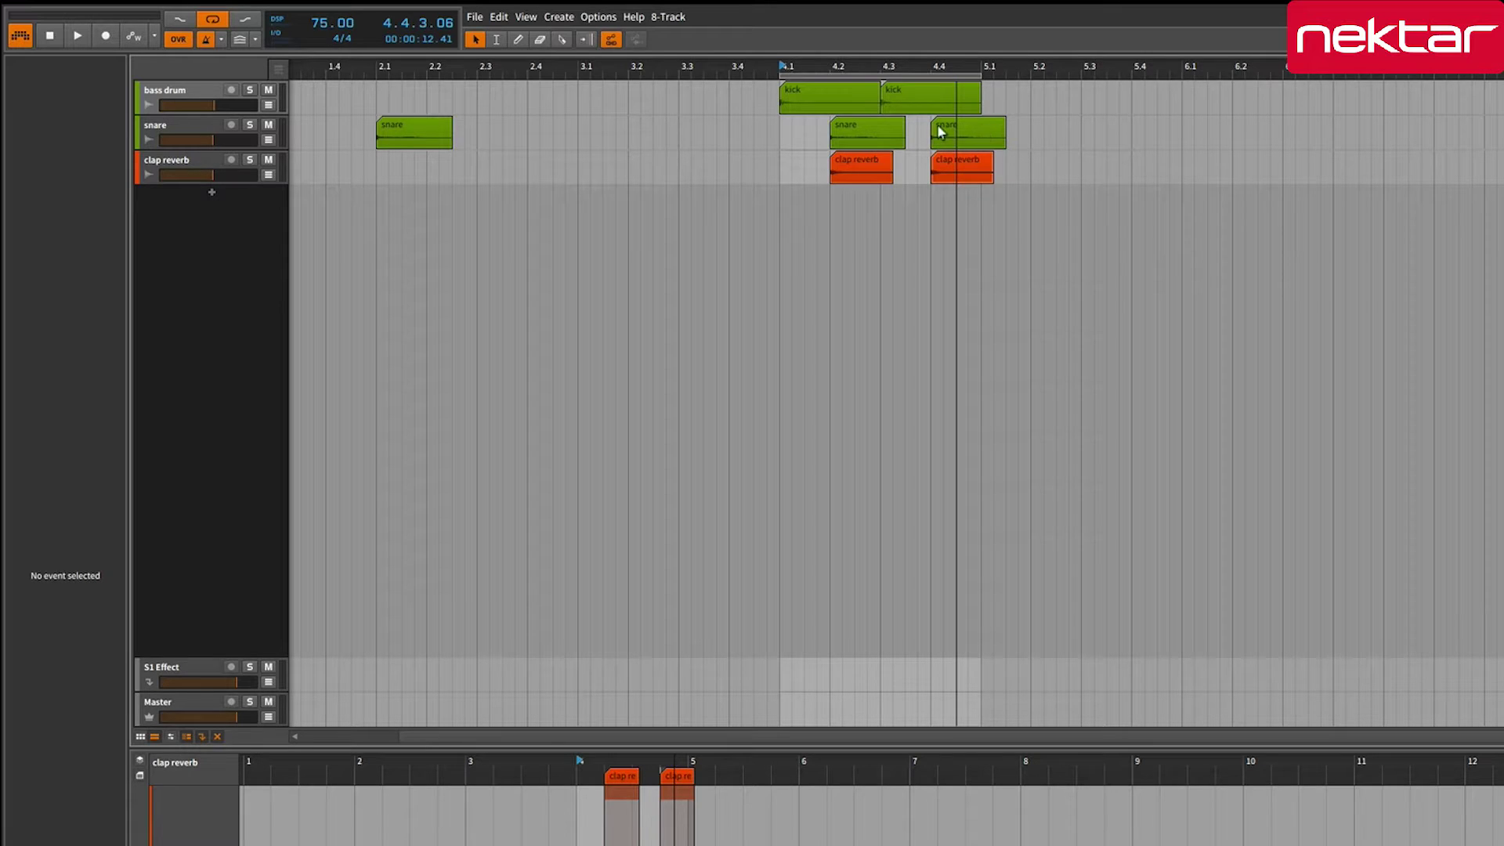
# - Trim the snare and clap reverb clips at 4.4 to end at 5.1, and duplicate the bar 4 pattern into bar 5
pyautogui.moveTo(1007, 143); pyautogui.dragTo(988, 175)
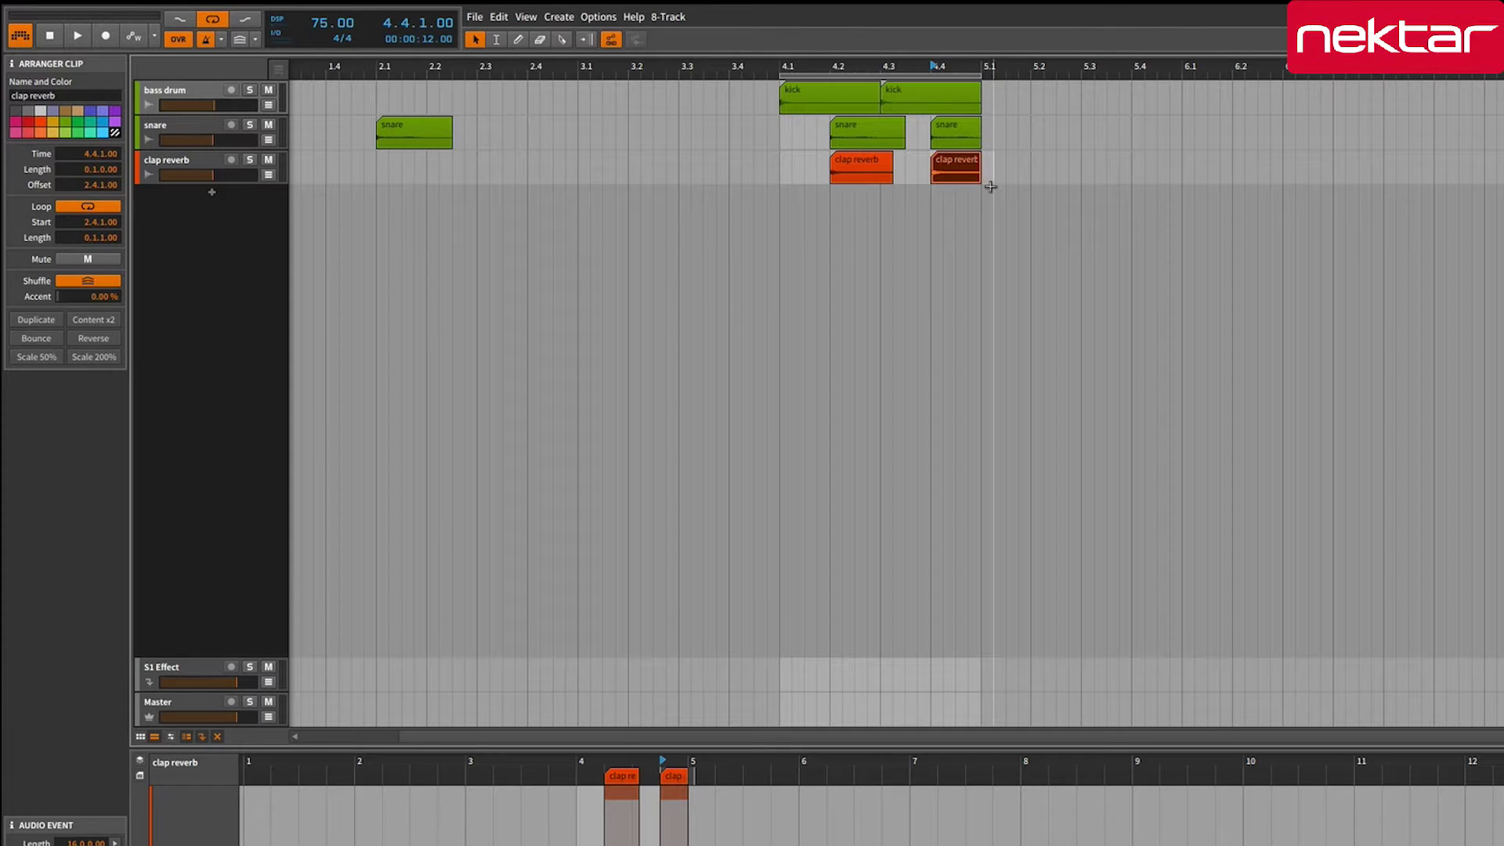
pyautogui.moveTo(989, 195)
pyautogui.mouseDown()
pyautogui.moveTo(887, 110)
pyautogui.moveTo(822, 101)
pyautogui.moveTo(1022, 103)
pyautogui.mouseUp()
pyautogui.click(1004, 124)
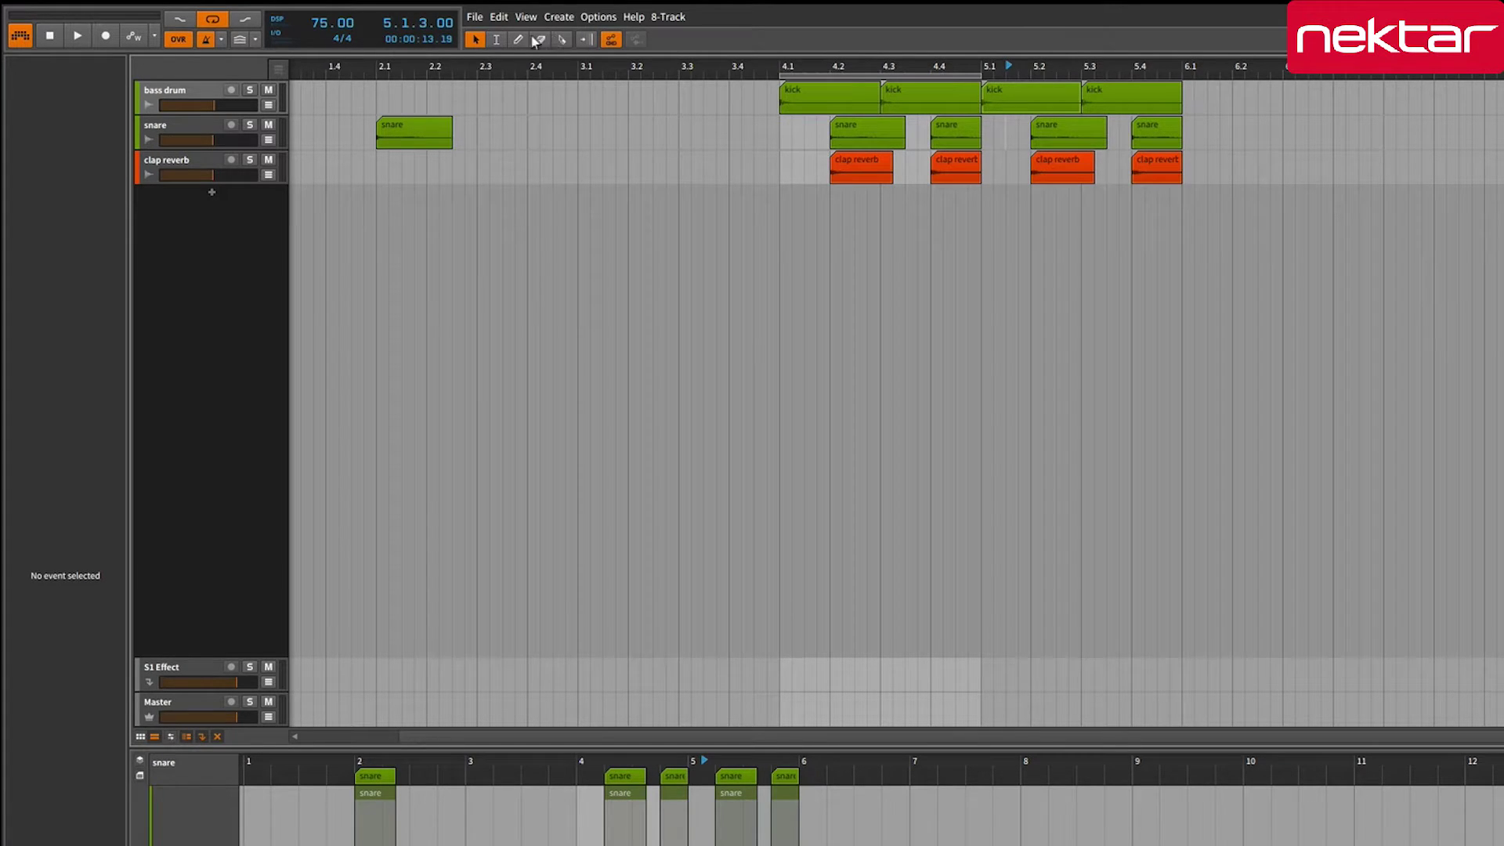
# - With the Time Selection tool, delete the kick clips on the bass drum track from 5.1.3 to 6.2
pyautogui.click(496, 39)
pyautogui.moveTo(1005, 94); pyautogui.dragTo(1232, 104)
pyautogui.press('Delete')
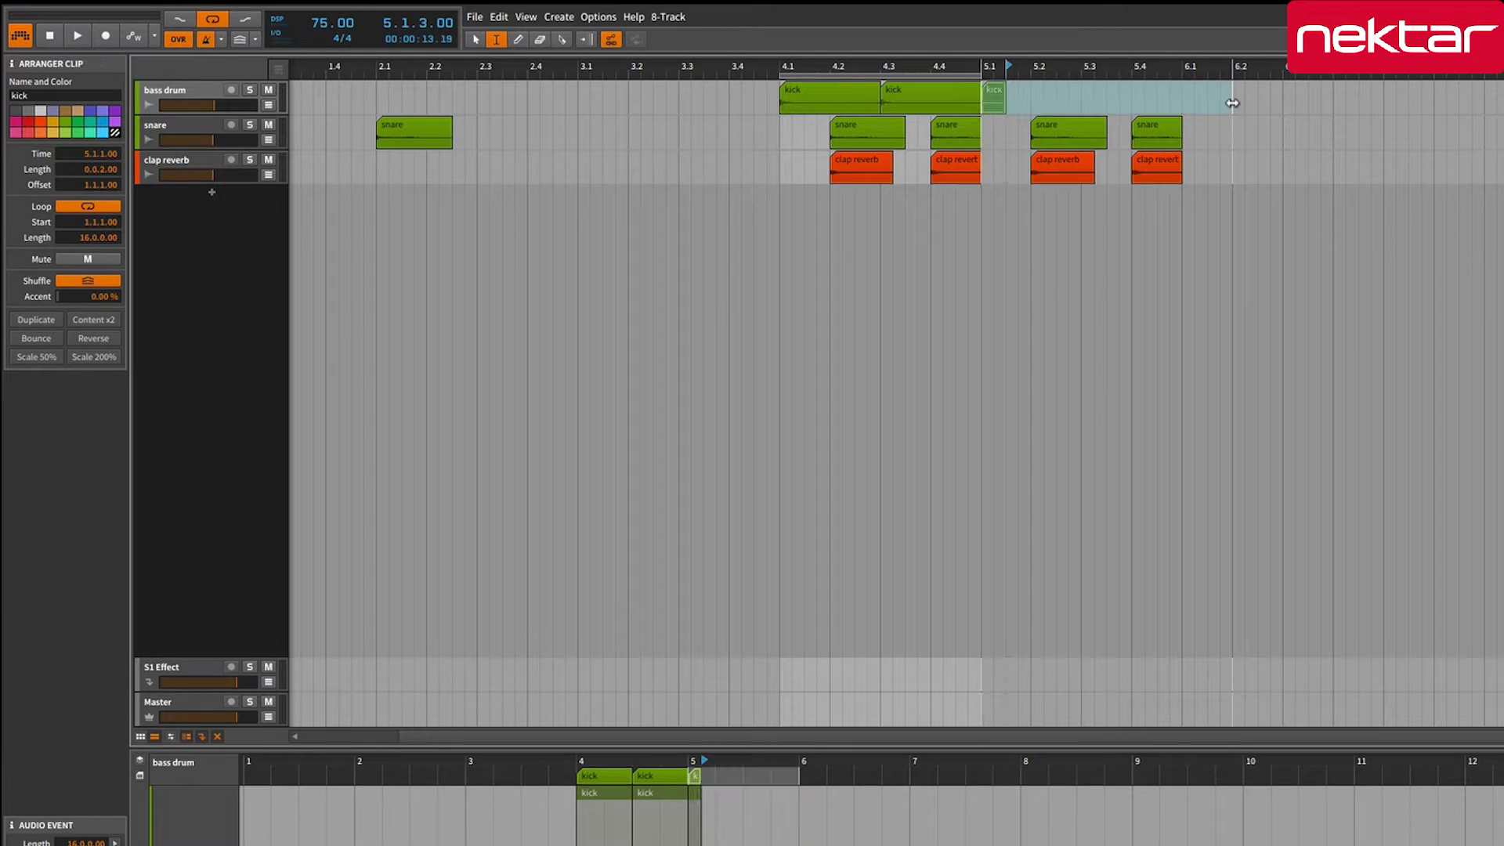
# - Copy the short kick clip at 5.1 to 5.1.4, 5.3.2 and 5.4.3 with the Object Selection tool
pyautogui.click(1055, 94)
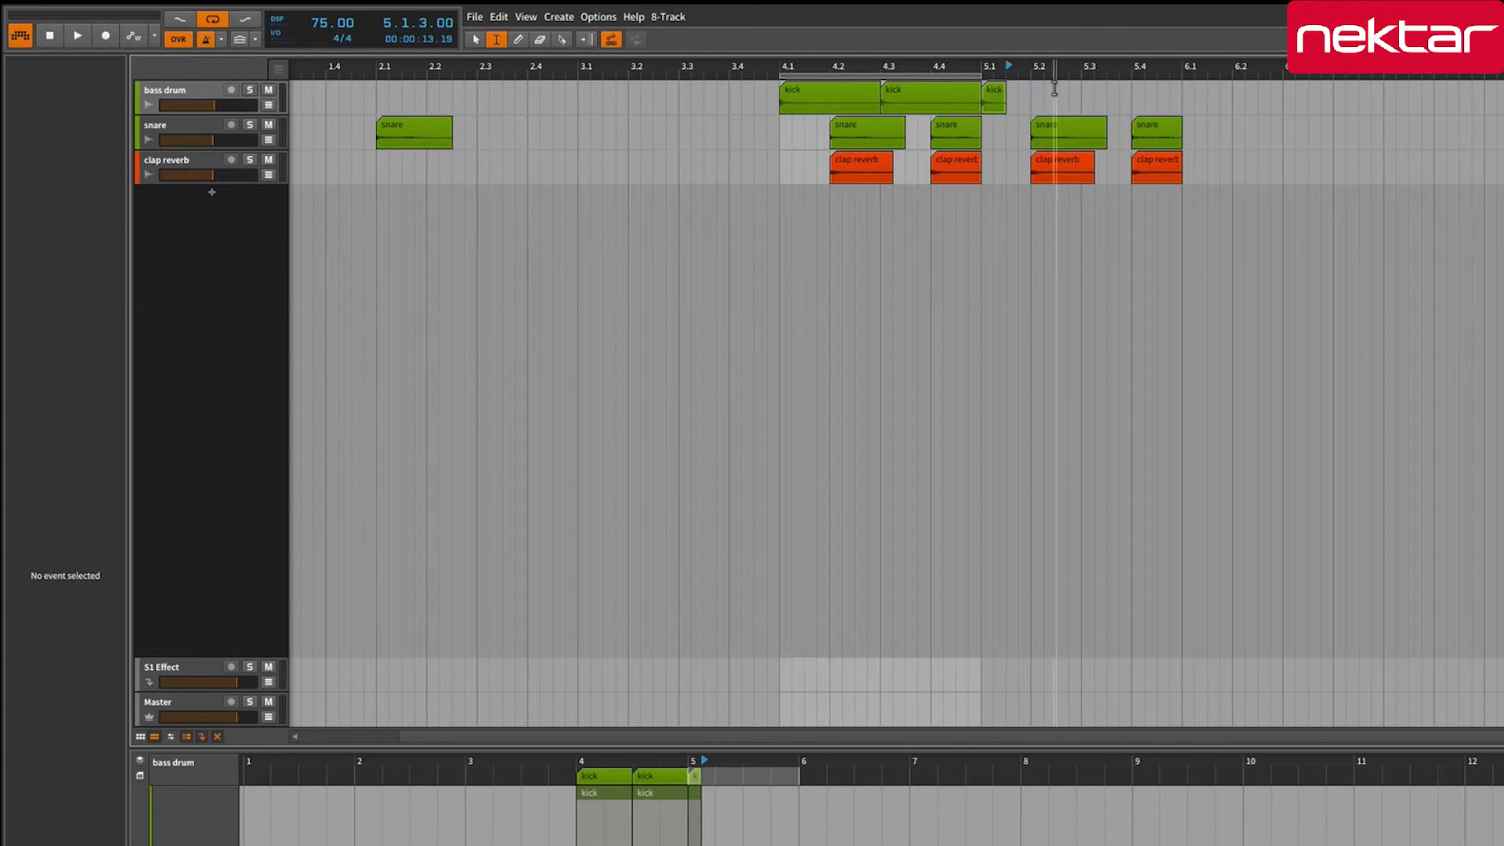
pyautogui.click(995, 101)
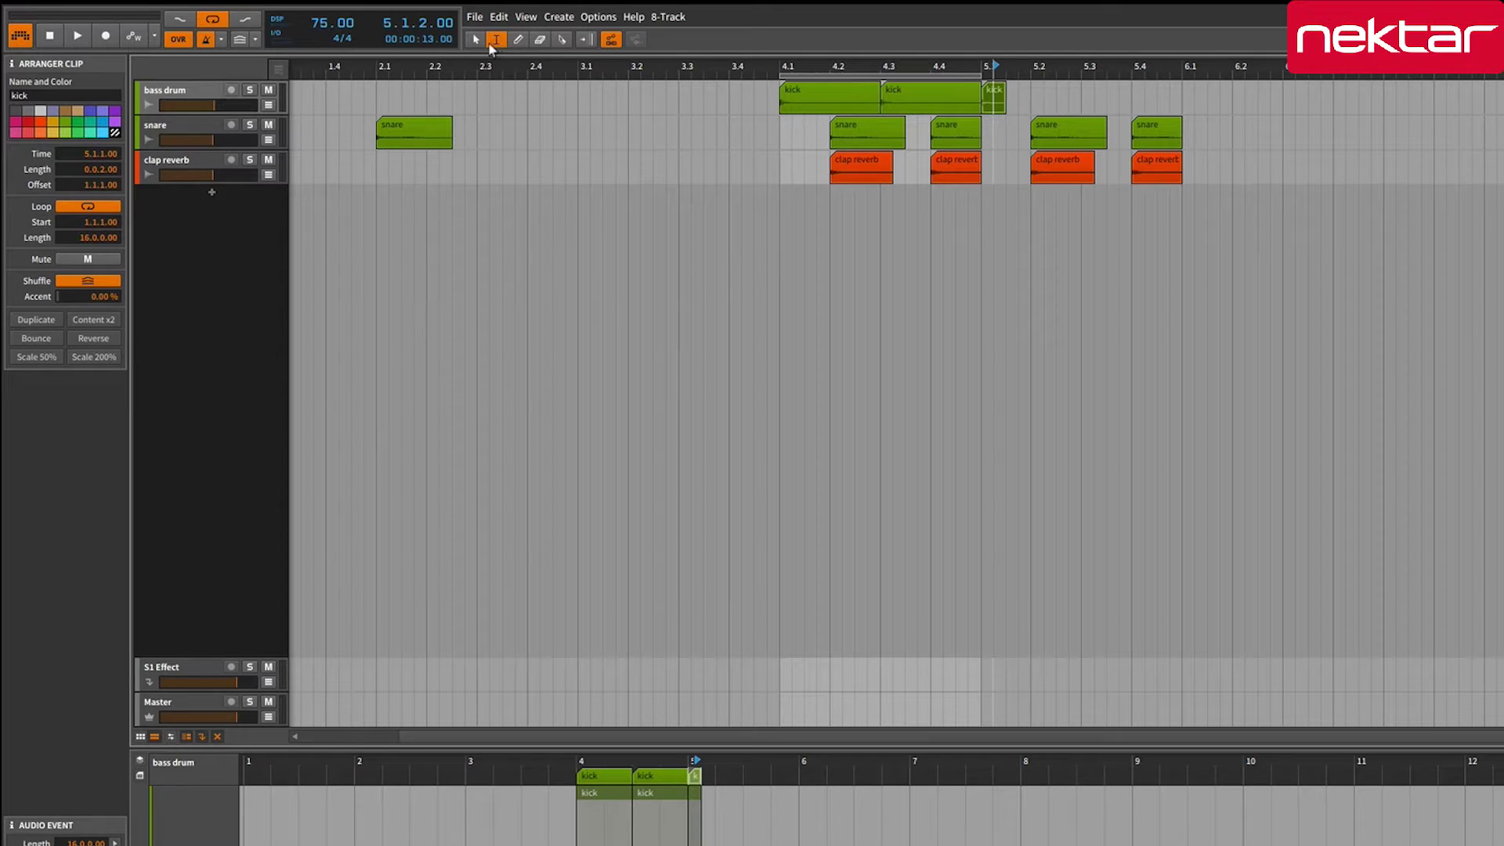
pyautogui.click(476, 40)
pyautogui.moveTo(992, 101); pyautogui.dragTo(1167, 100)
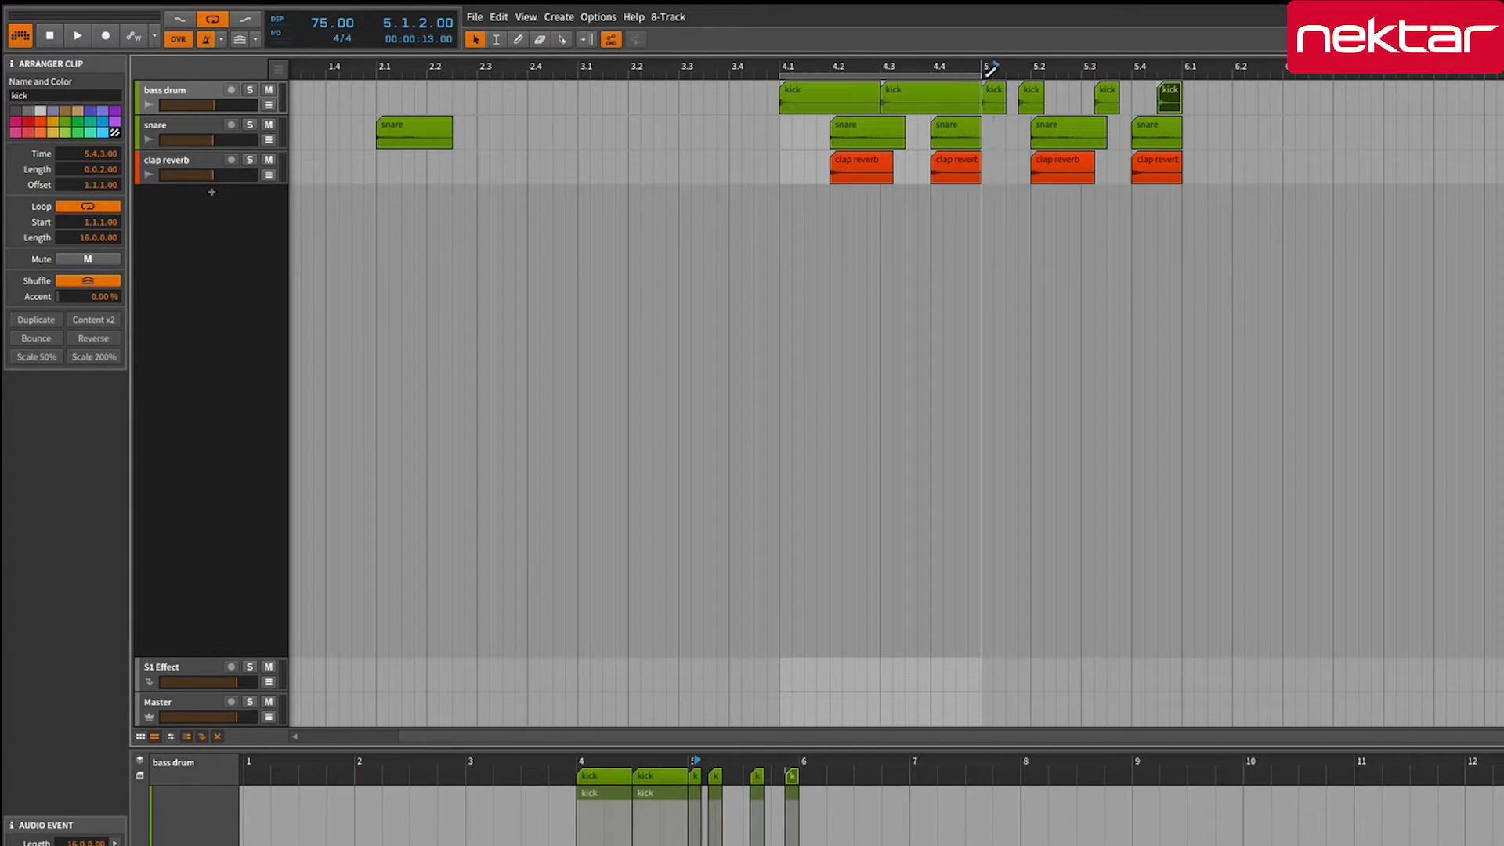
# - Set the arranger loop region from 5.1 to 6.1 and place the play start marker at 5.1
pyautogui.moveTo(982, 76); pyautogui.dragTo(1182, 76)
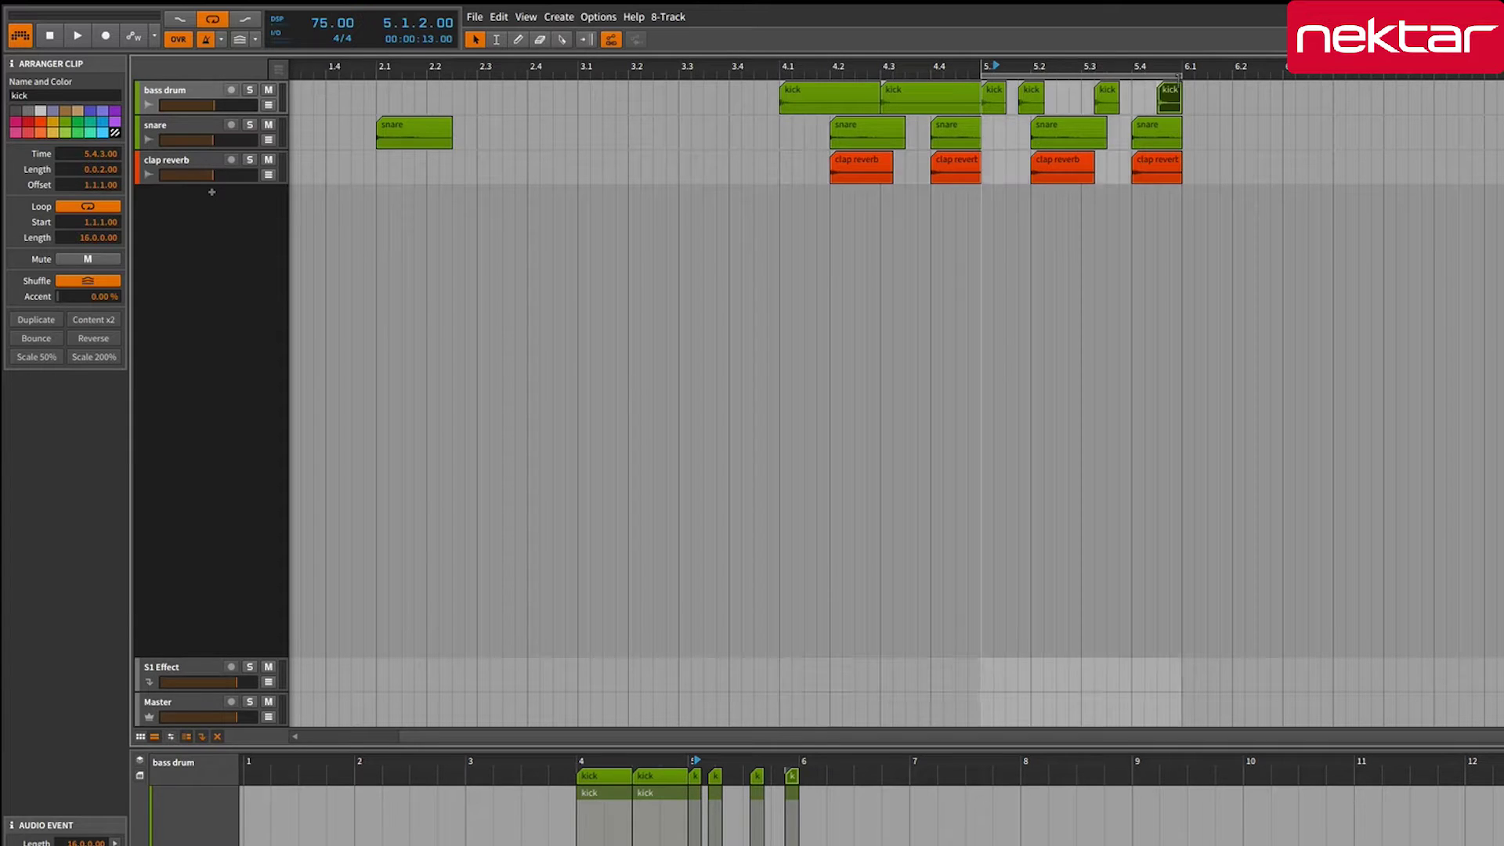
pyautogui.click(980, 202)
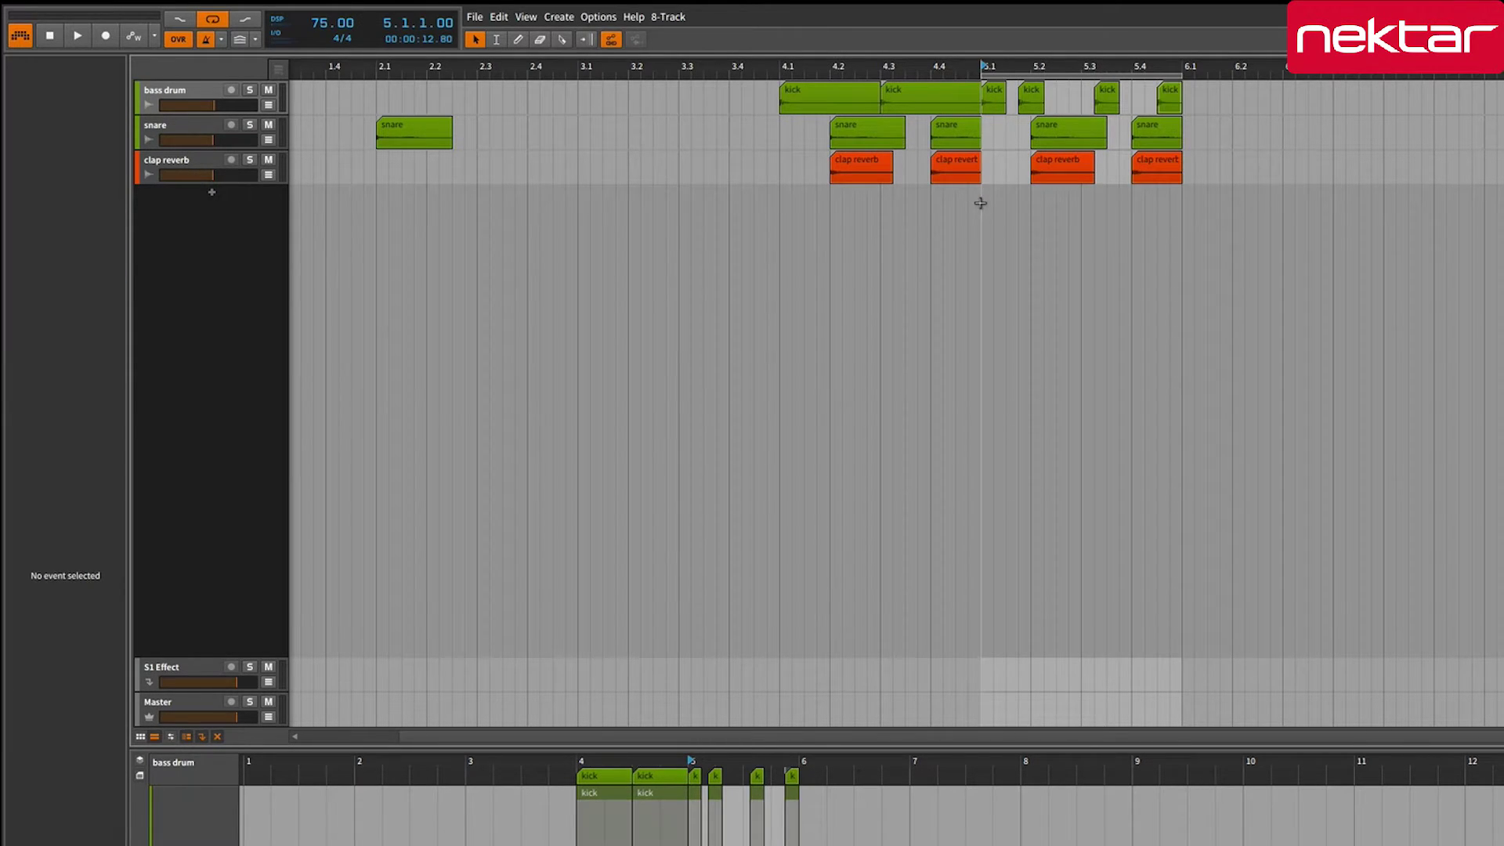
# - Play back the looped bar 5 drum pattern
pyautogui.press('space')
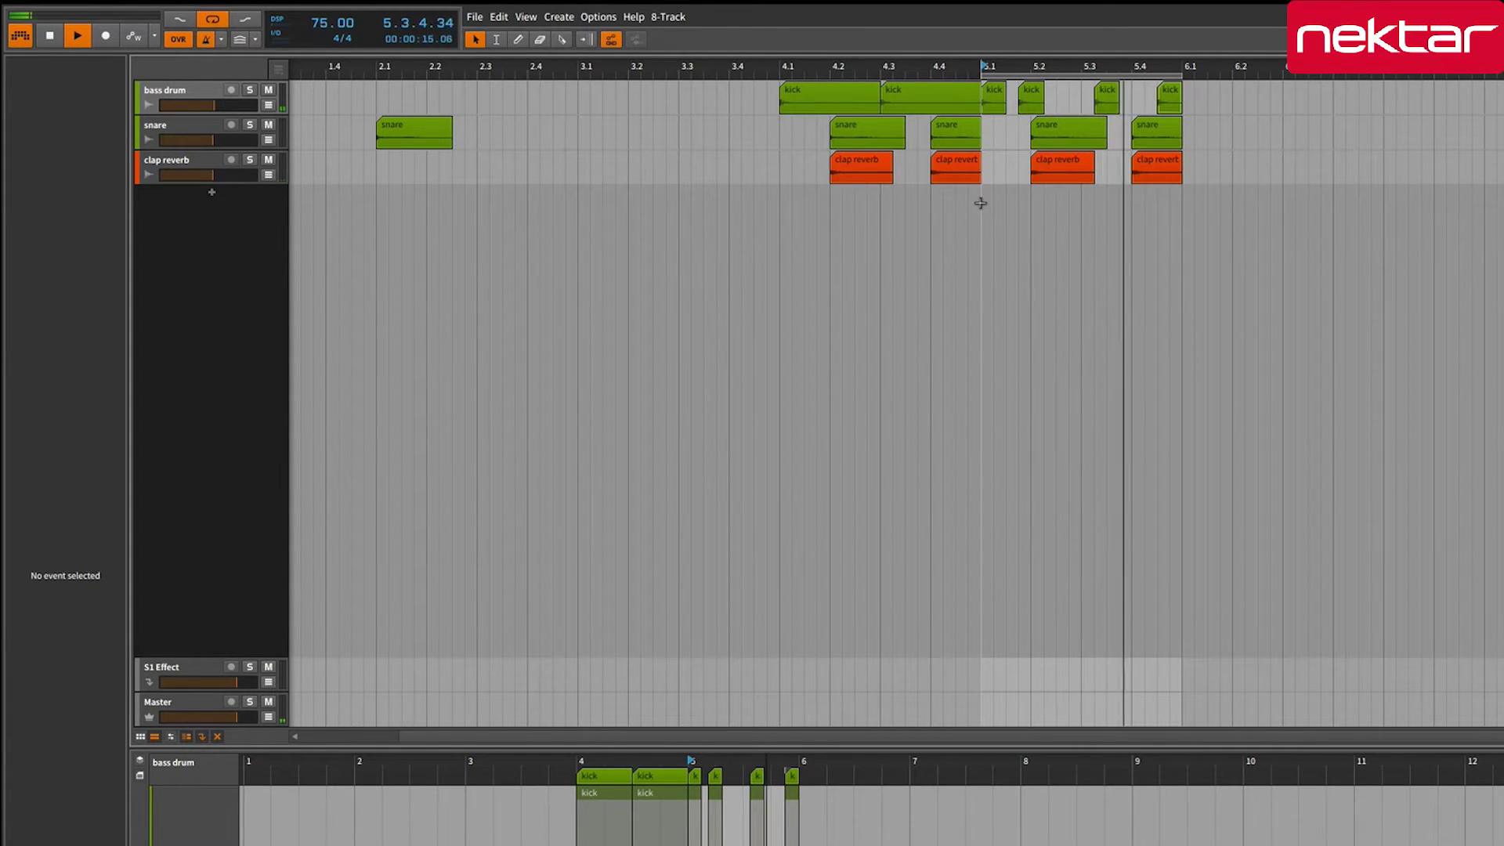
pyautogui.press('space')
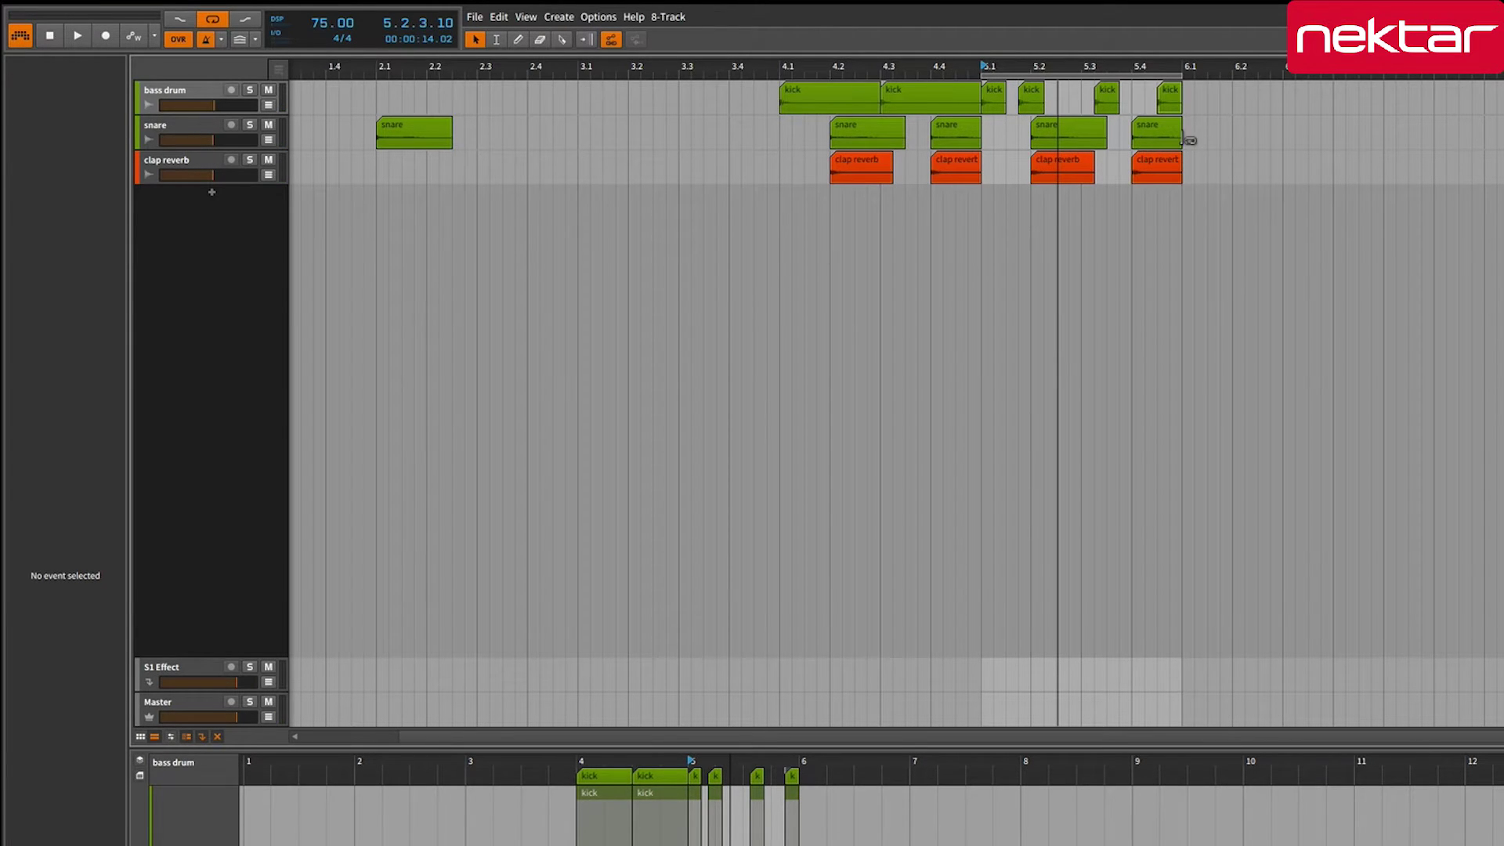
# - Trim the snare clip at 5.4 to 0.0.2, add 0.0.1-long snare copies at 5.4.3 and 5.4.4, and play the result
pyautogui.moveTo(1189, 140); pyautogui.dragTo(1156, 140)
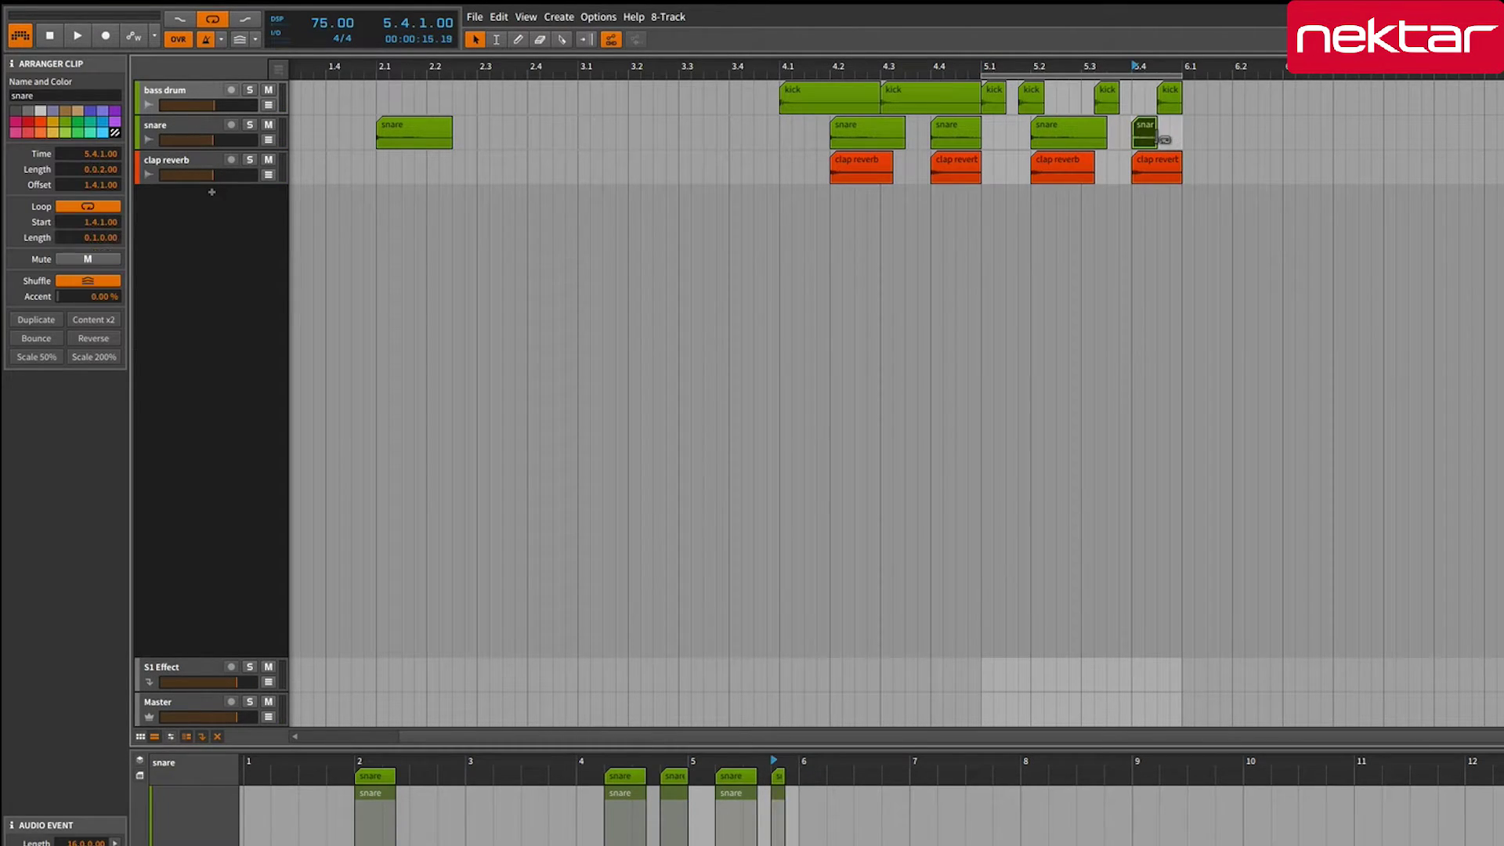
pyautogui.moveTo(1174, 65); pyautogui.dragTo(1165, 83)
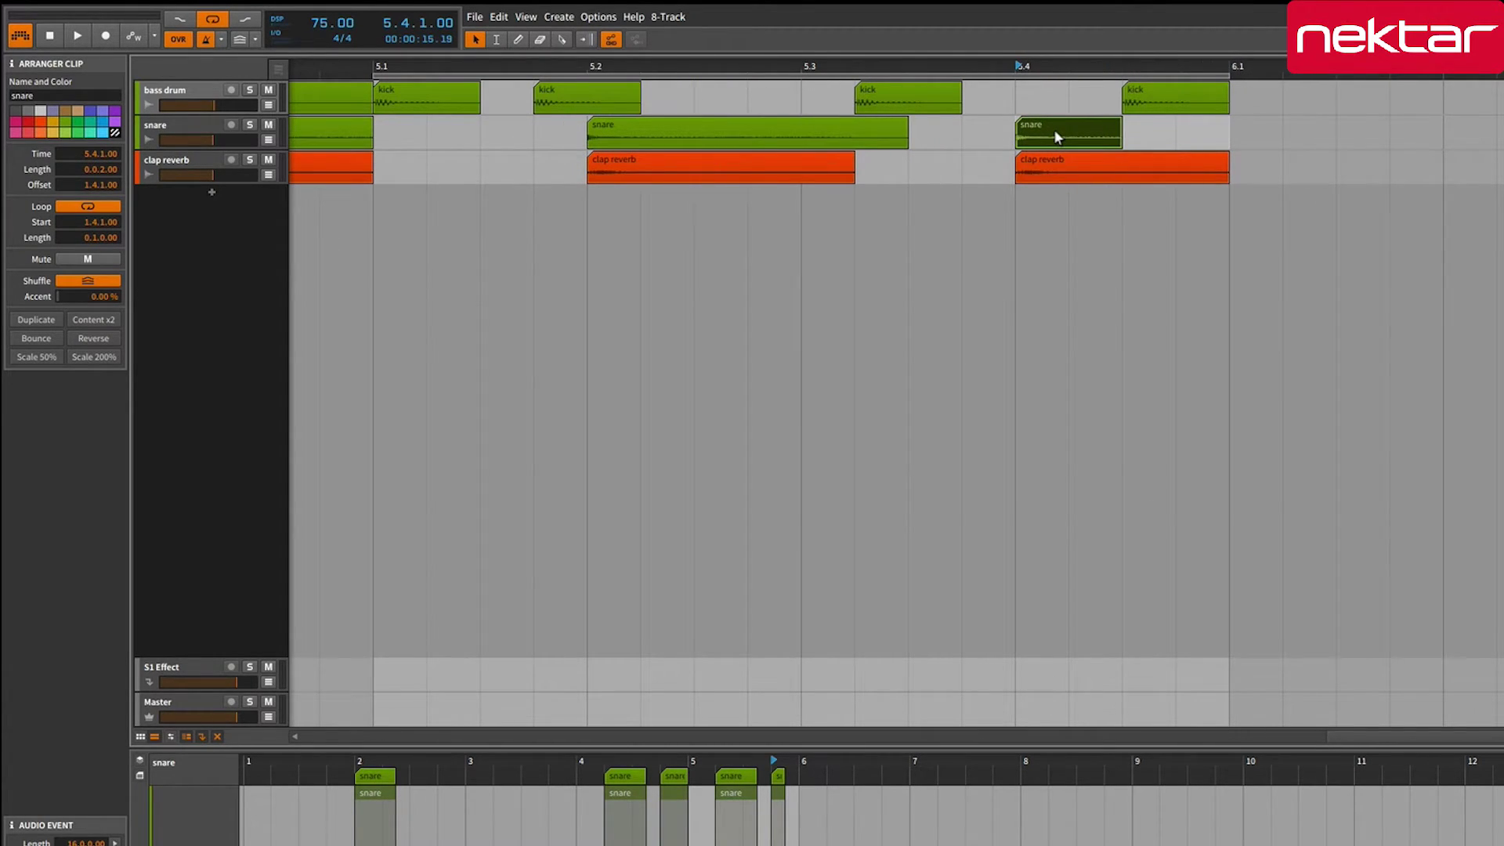
pyautogui.moveTo(1057, 138); pyautogui.dragTo(1153, 137)
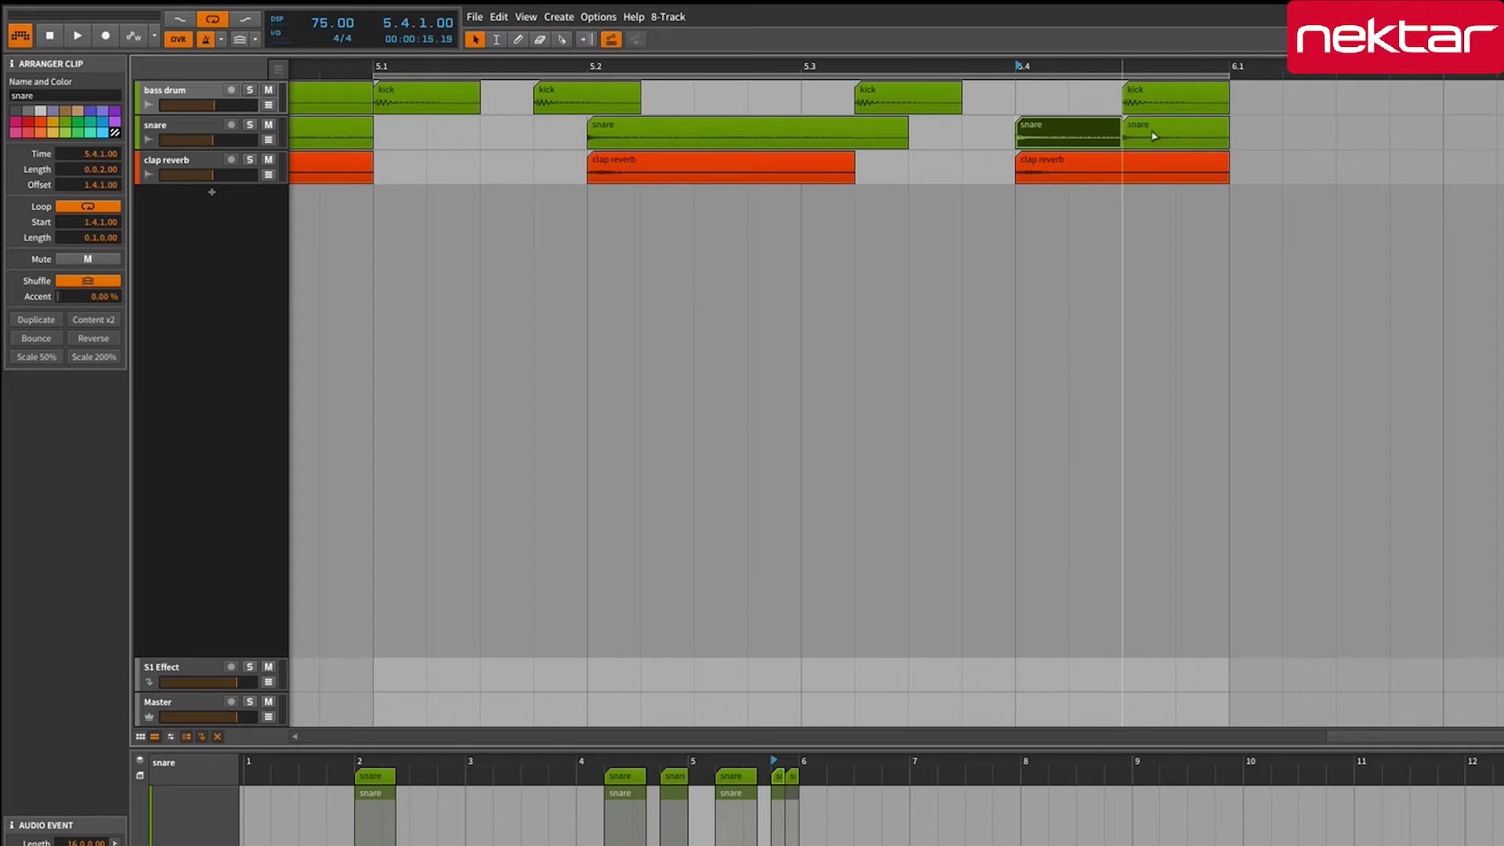
pyautogui.click(1166, 136)
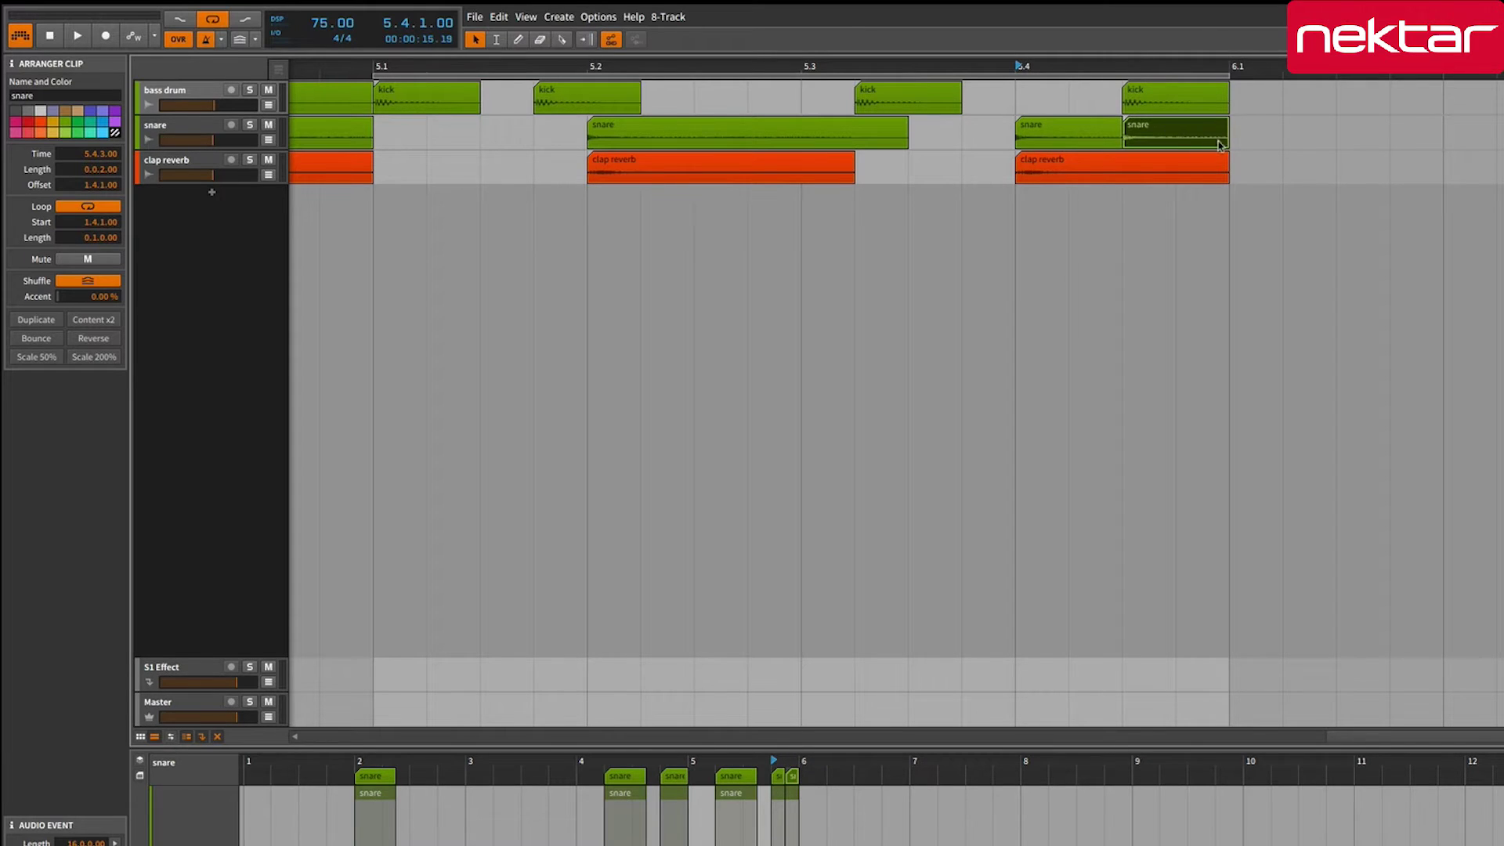
pyautogui.moveTo(1235, 144)
pyautogui.mouseDown()
pyautogui.moveTo(1162, 144)
pyautogui.moveTo(1229, 134)
pyautogui.moveTo(1212, 138)
pyautogui.mouseUp()
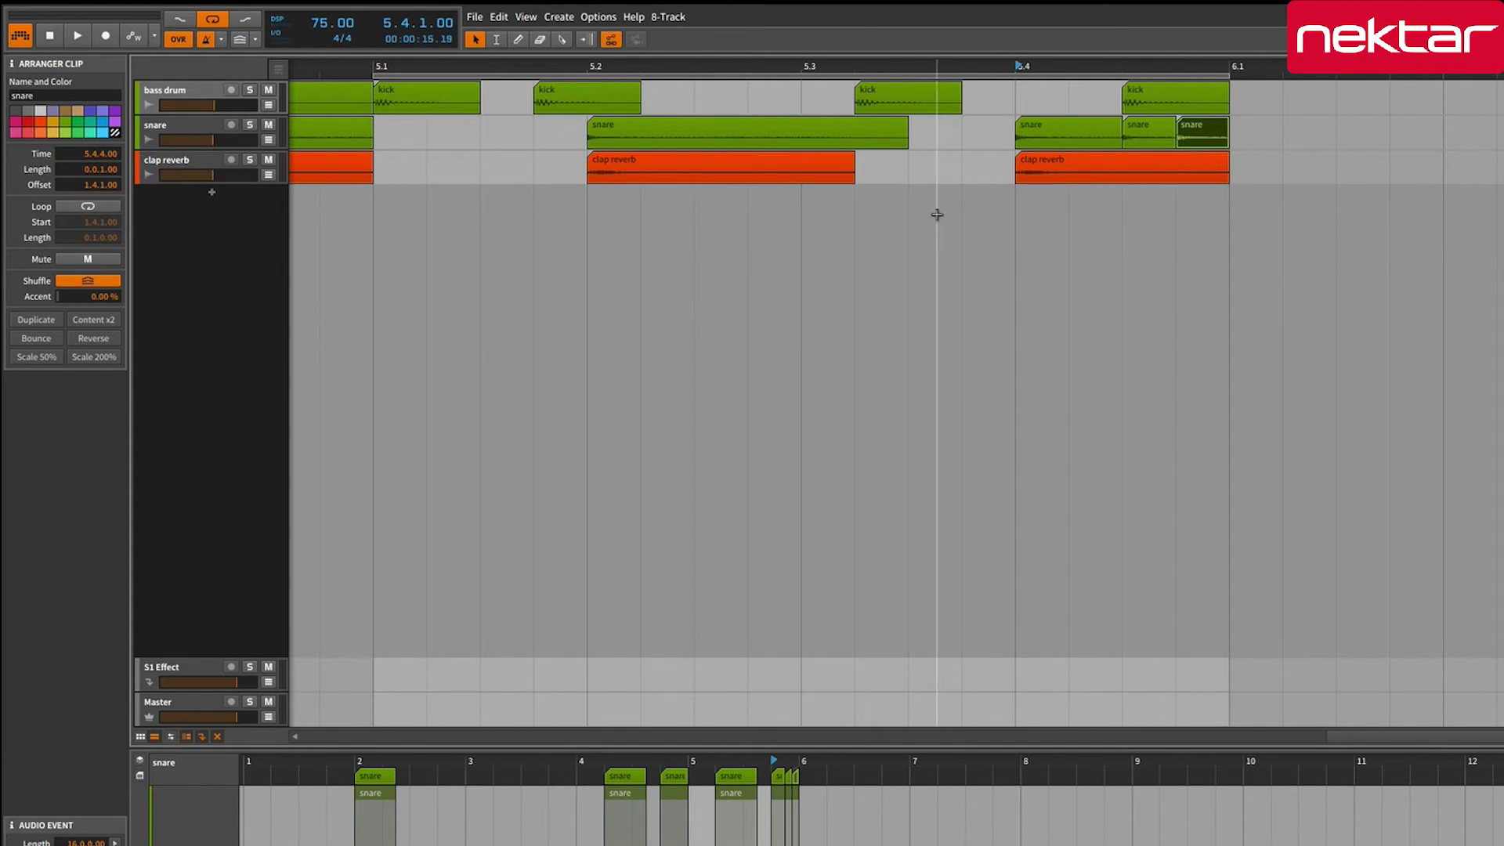
pyautogui.press('space')
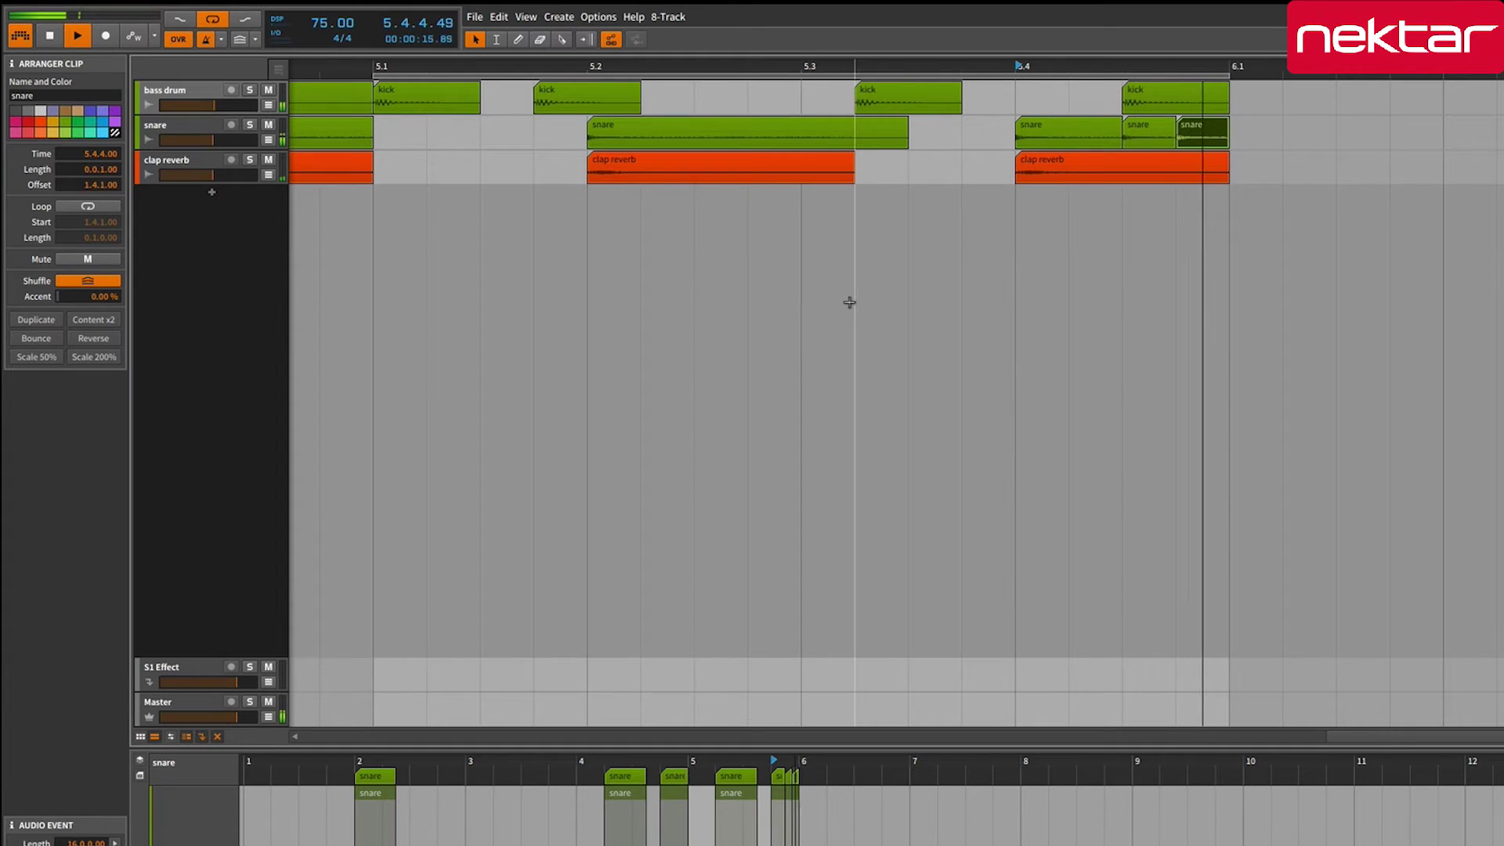
pyautogui.press('space')
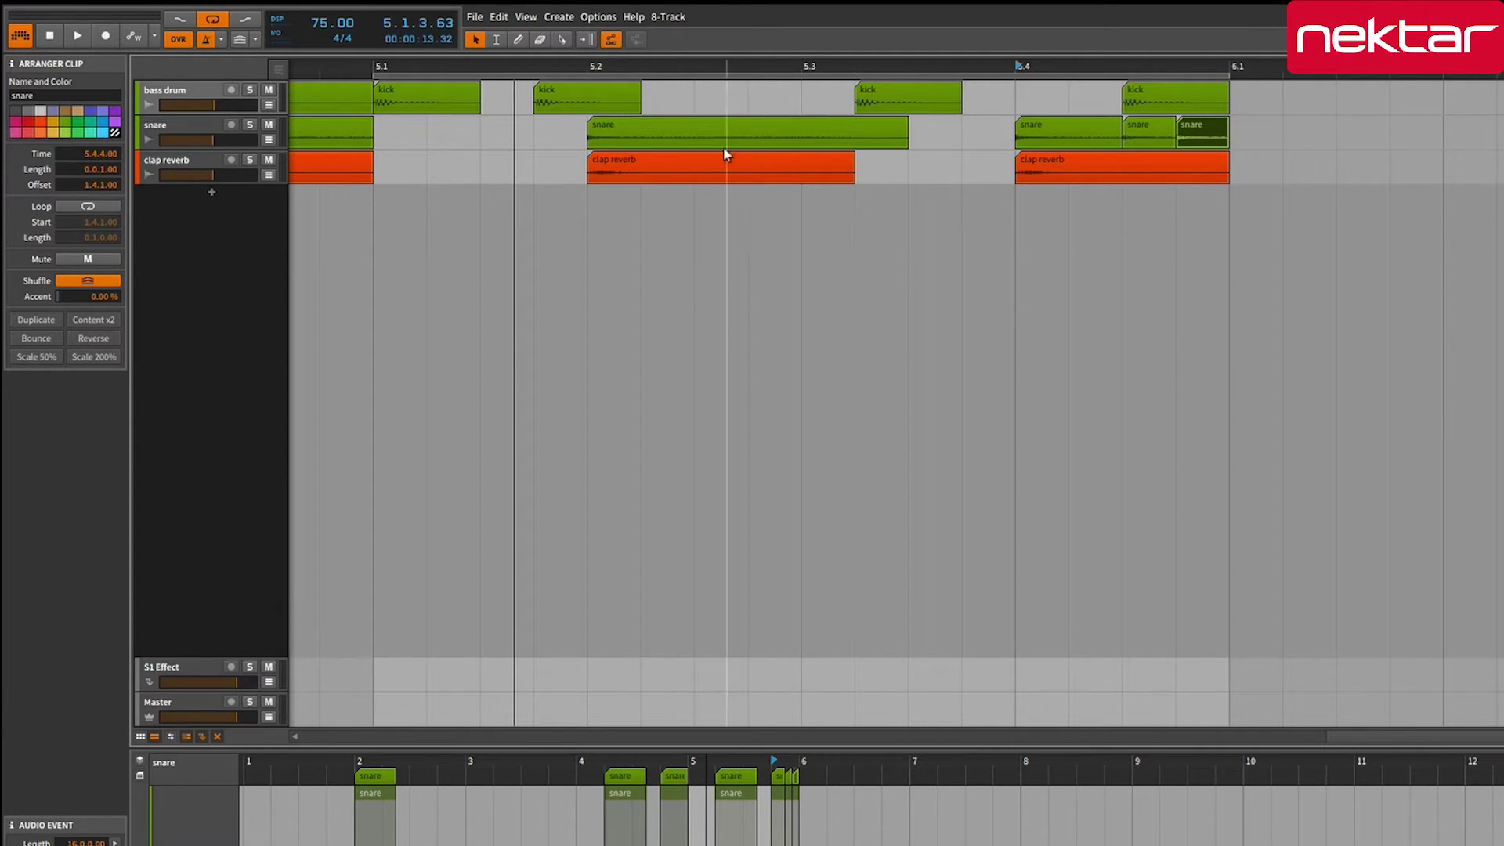
# - Copy the short kick to 6.1 and the short snare to 6.1, 6.1.3 and 6.2, duplicating the last snare up to 6.4
pyautogui.moveTo(741, 70)
pyautogui.mouseDown()
pyautogui.moveTo(724, 87)
pyautogui.moveTo(727, 48)
pyautogui.mouseUp()
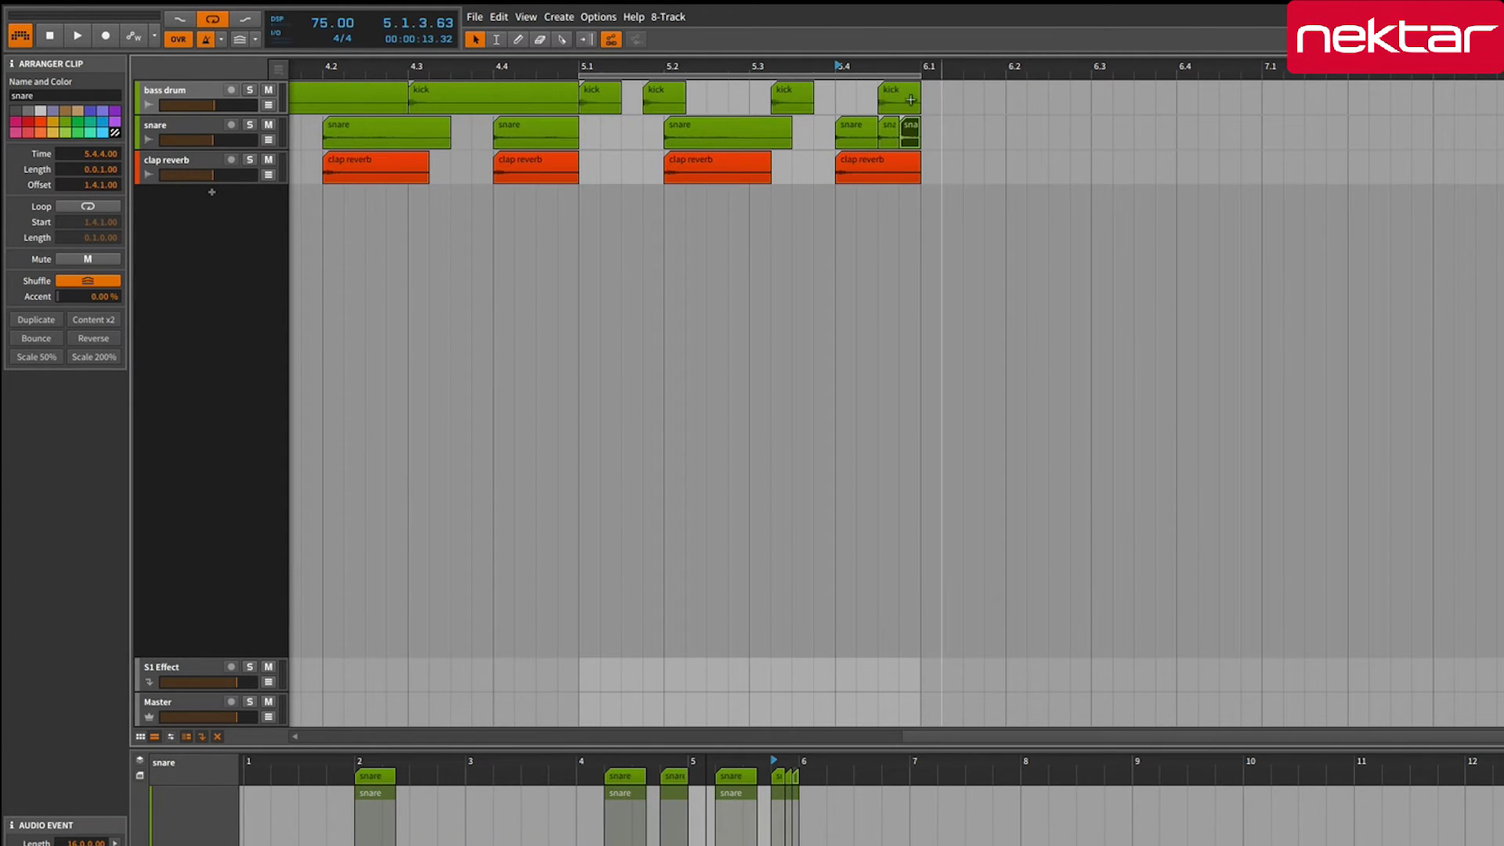
pyautogui.moveTo(593, 98); pyautogui.dragTo(1016, 147)
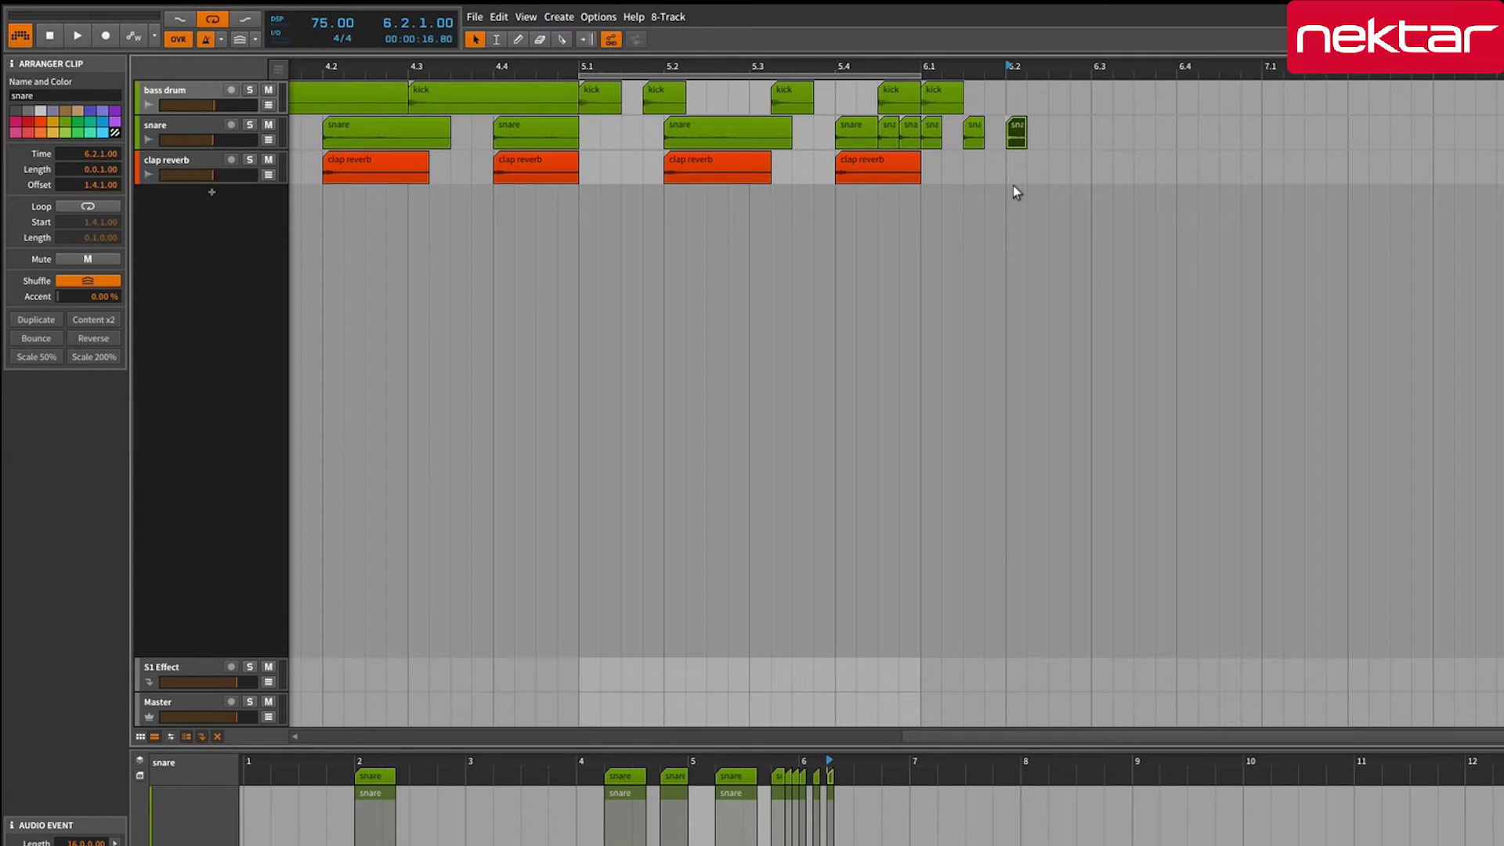
pyautogui.hotkey('ctrl', 'd')
pyautogui.hotkey('ctrl', 'd')
pyautogui.hotkey('ctrl', 'd')
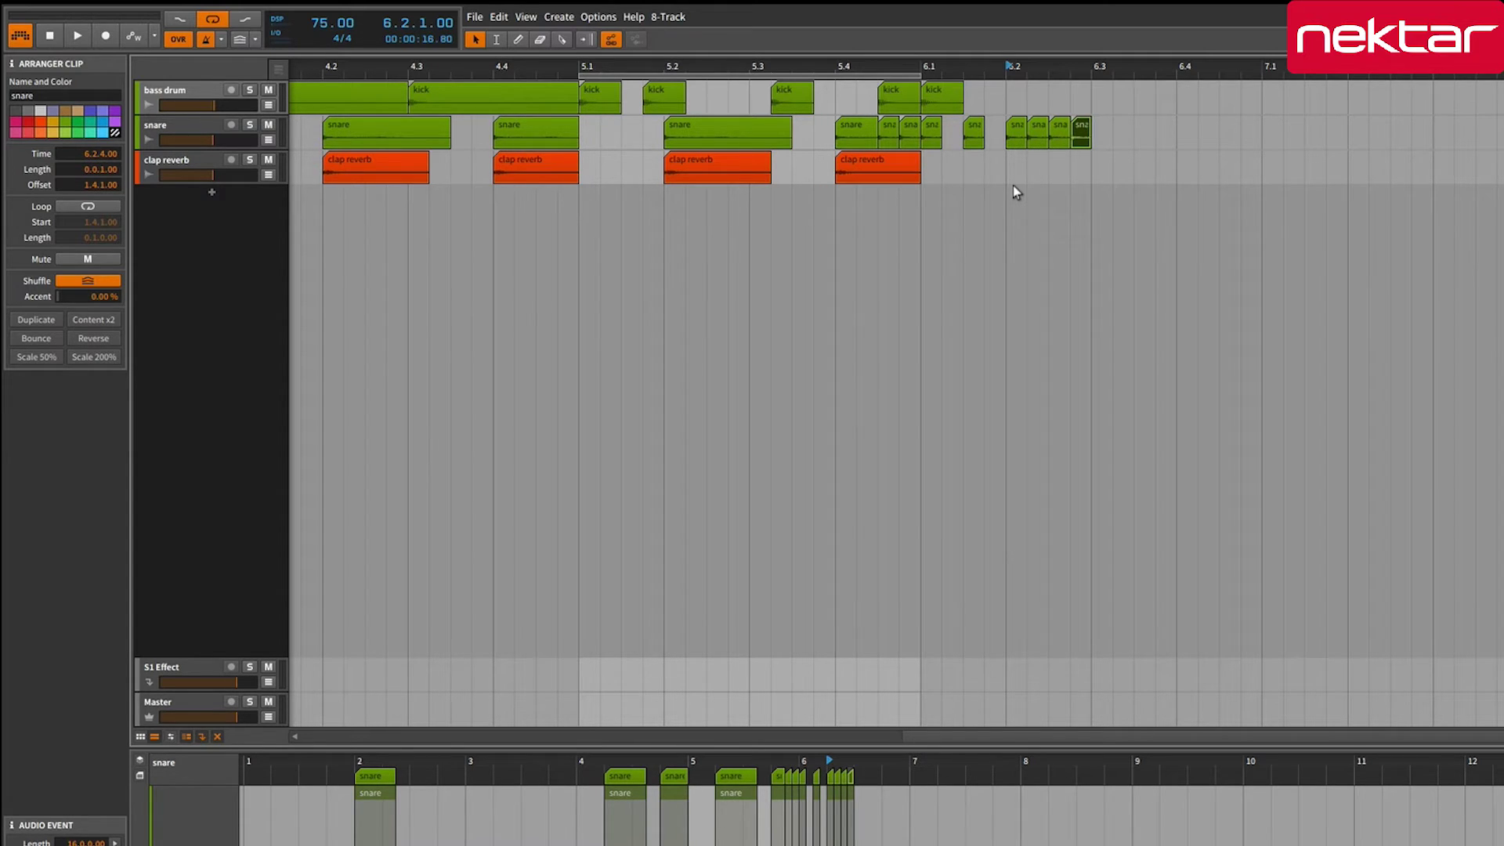
pyautogui.hotkey('ctrl', 'd')
pyautogui.hotkey('ctrl', 'd')
pyautogui.hotkey('ctrl', 'd')
pyautogui.hotkey('ctrl', 'd')
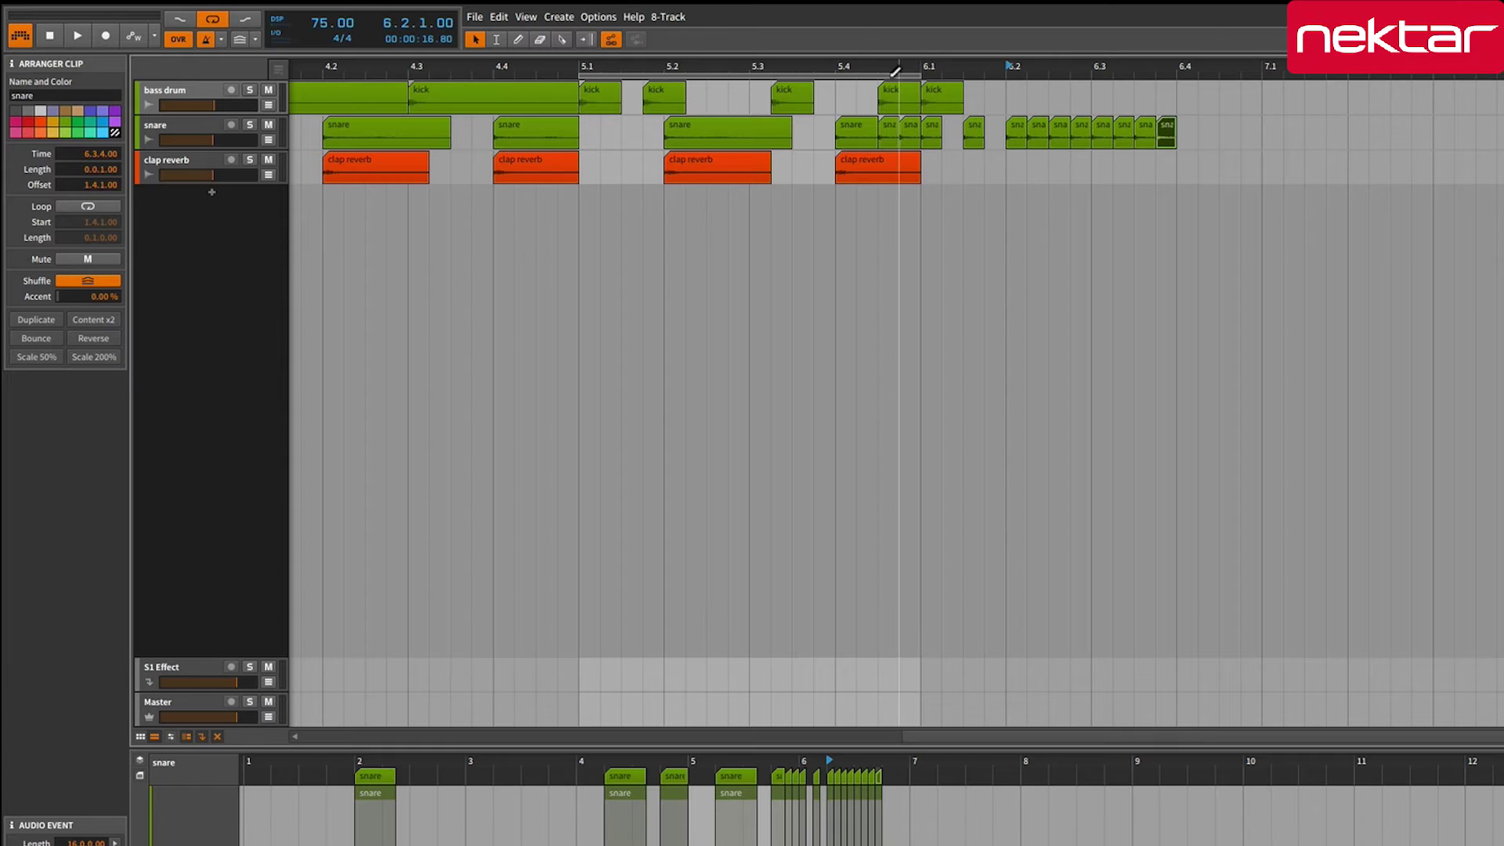
# - Turn off the arranger loop and play the arrangement from 5.1
pyautogui.click(221, 23)
pyautogui.click(580, 64)
pyautogui.press('space')
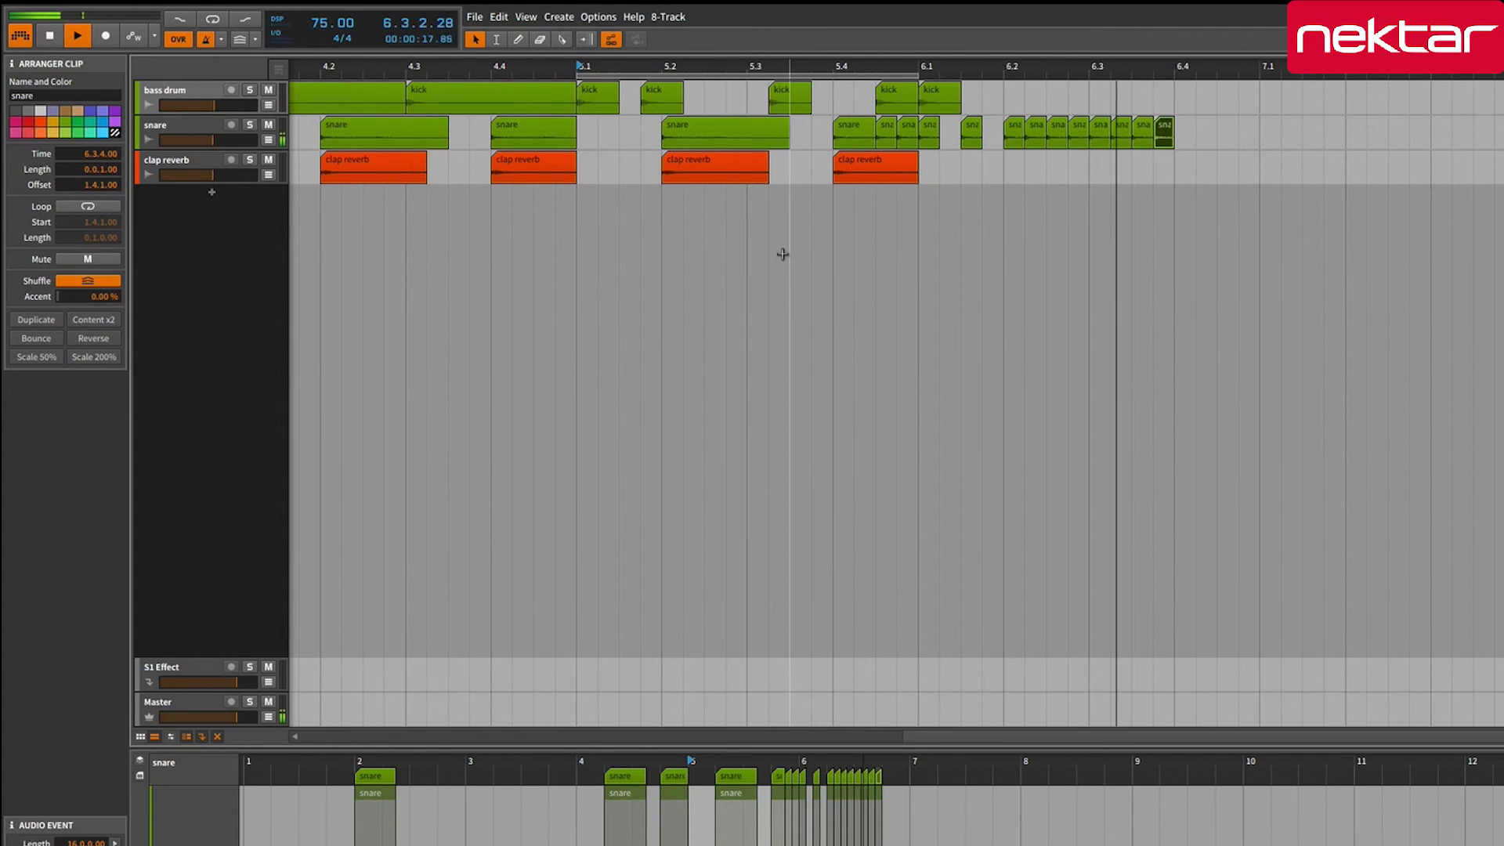
pyautogui.press('space')
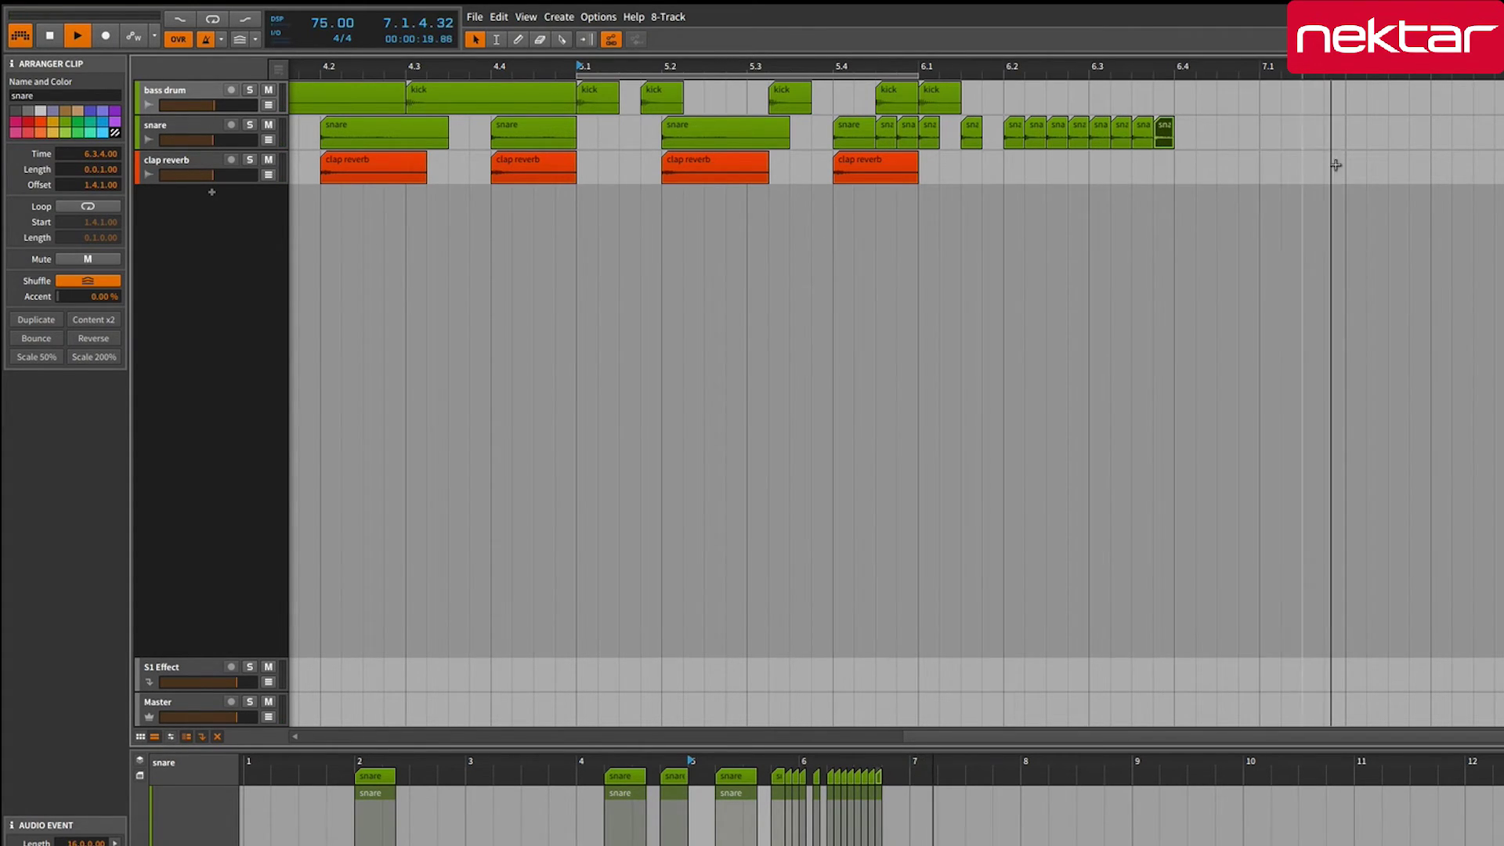
# - Copy the snare clip at 6.3.4 to 6.4 as clips of length 0.0.0.50 and duplicate them until 7.1
pyautogui.moveTo(1241, 67); pyautogui.dragTo(1244, 149)
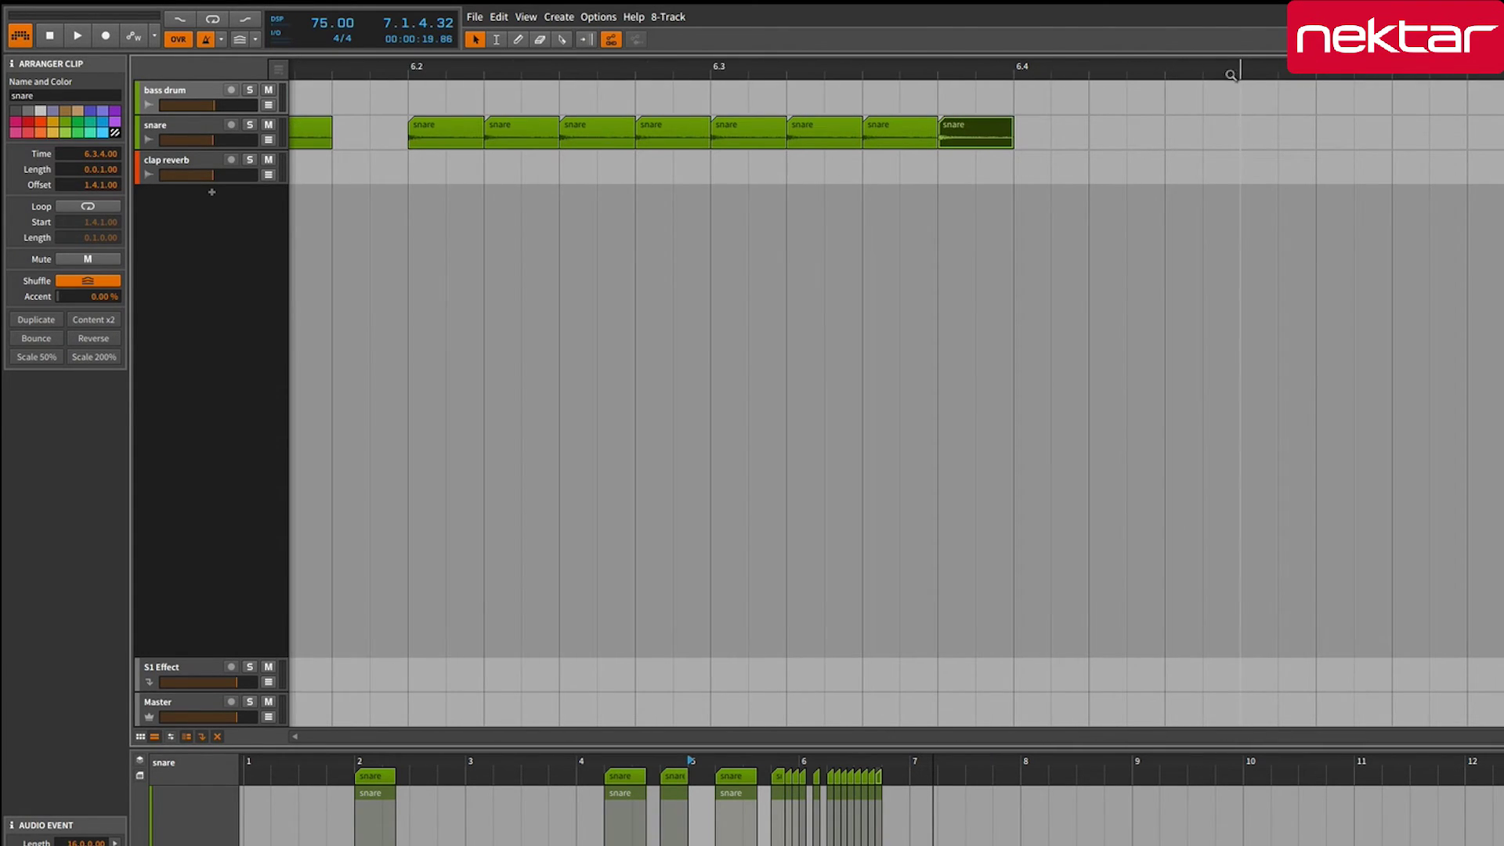
pyautogui.moveTo(961, 141); pyautogui.dragTo(1055, 143)
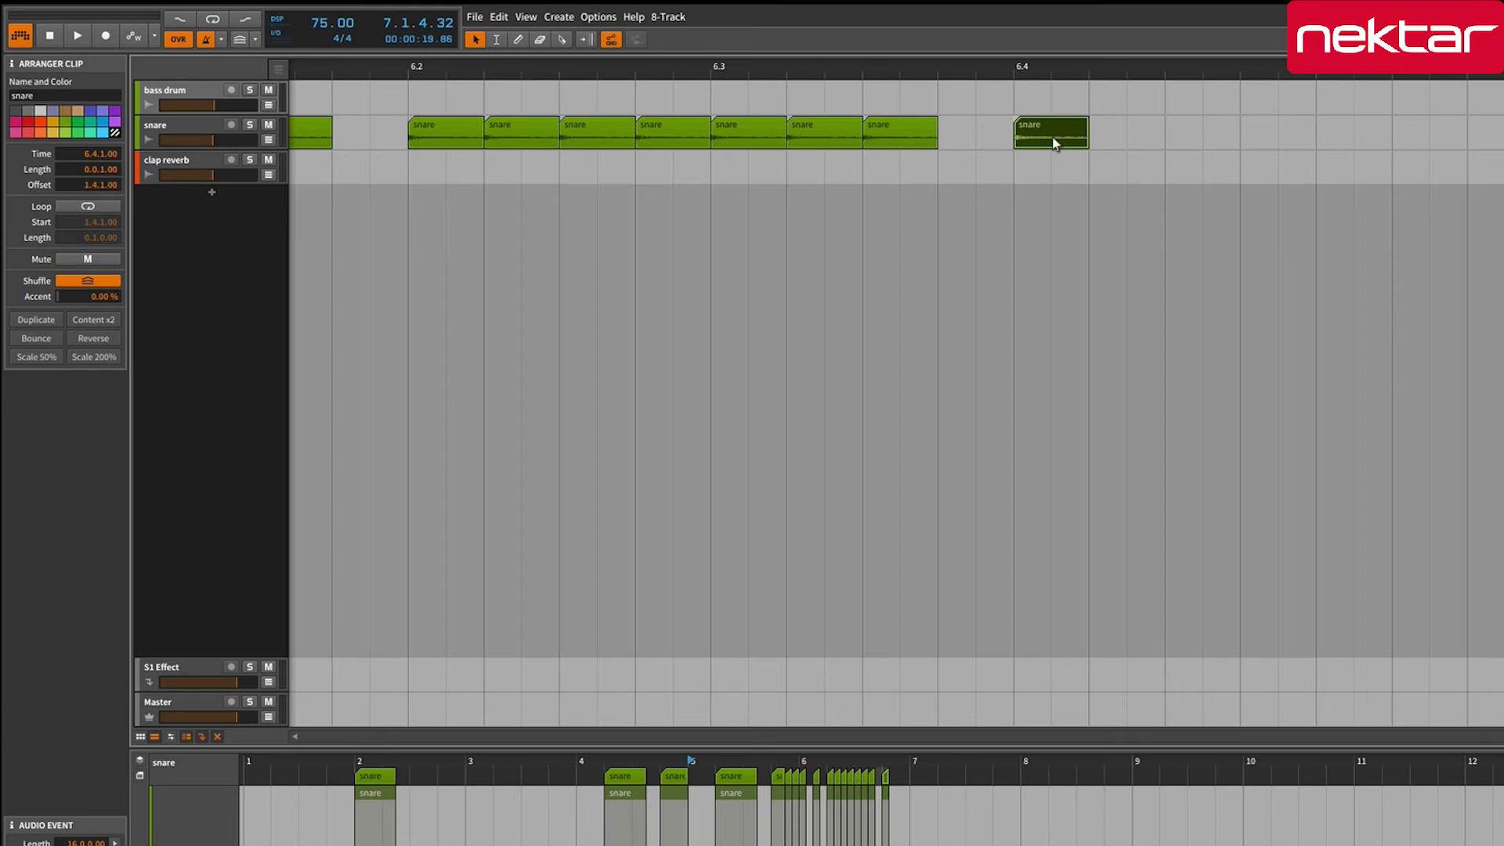
pyautogui.hotkey('ctrl', 'z')
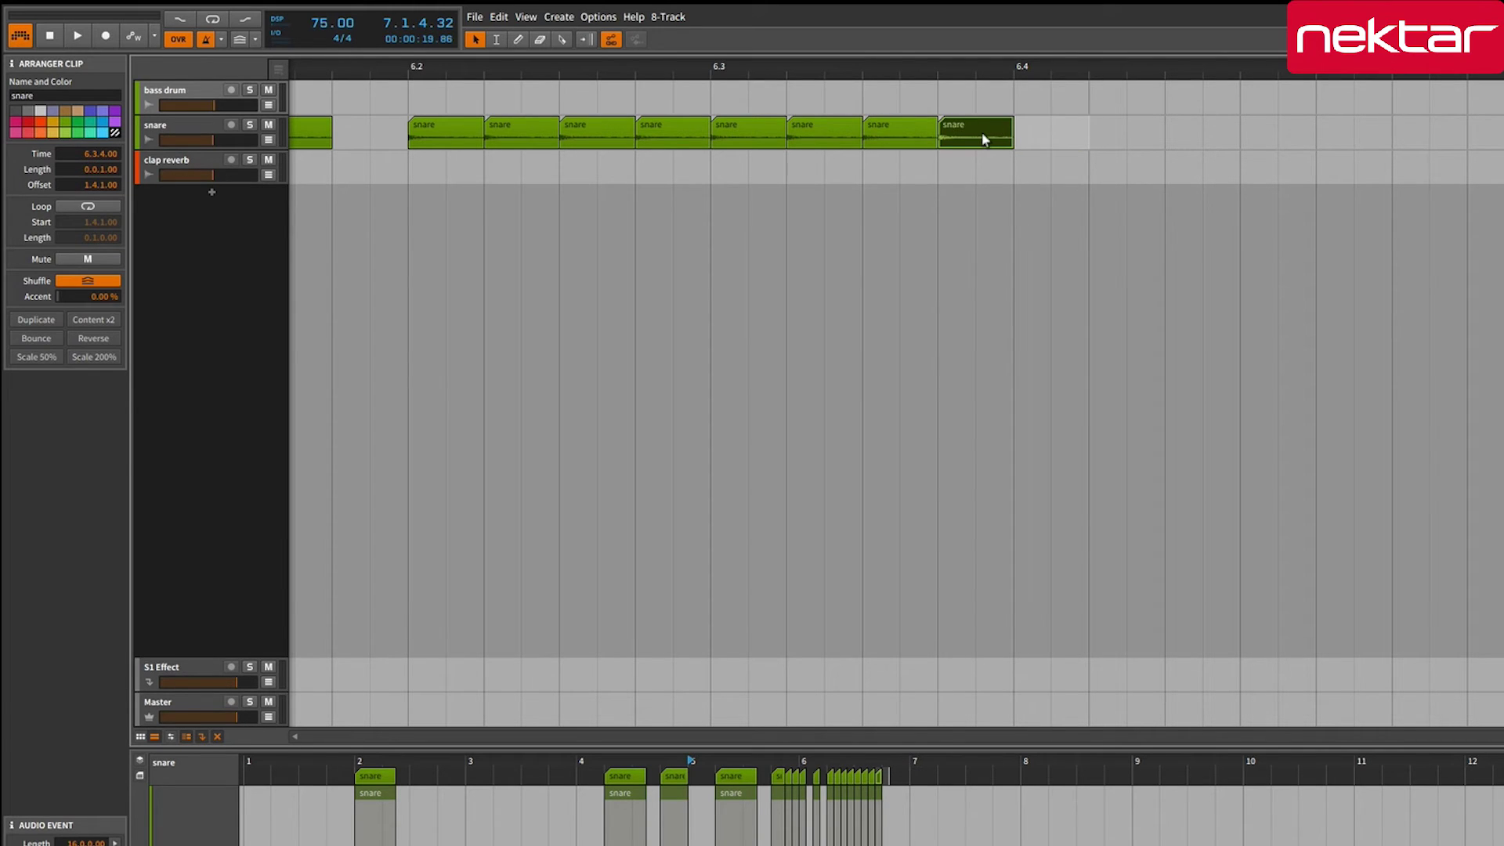
pyautogui.moveTo(981, 139); pyautogui.dragTo(1072, 132)
pyautogui.hotkey('ctrl', 'd')
pyautogui.hotkey('ctrl', 'd')
pyautogui.hotkey('ctrl', 'd')
pyautogui.hotkey('ctrl', 'd')
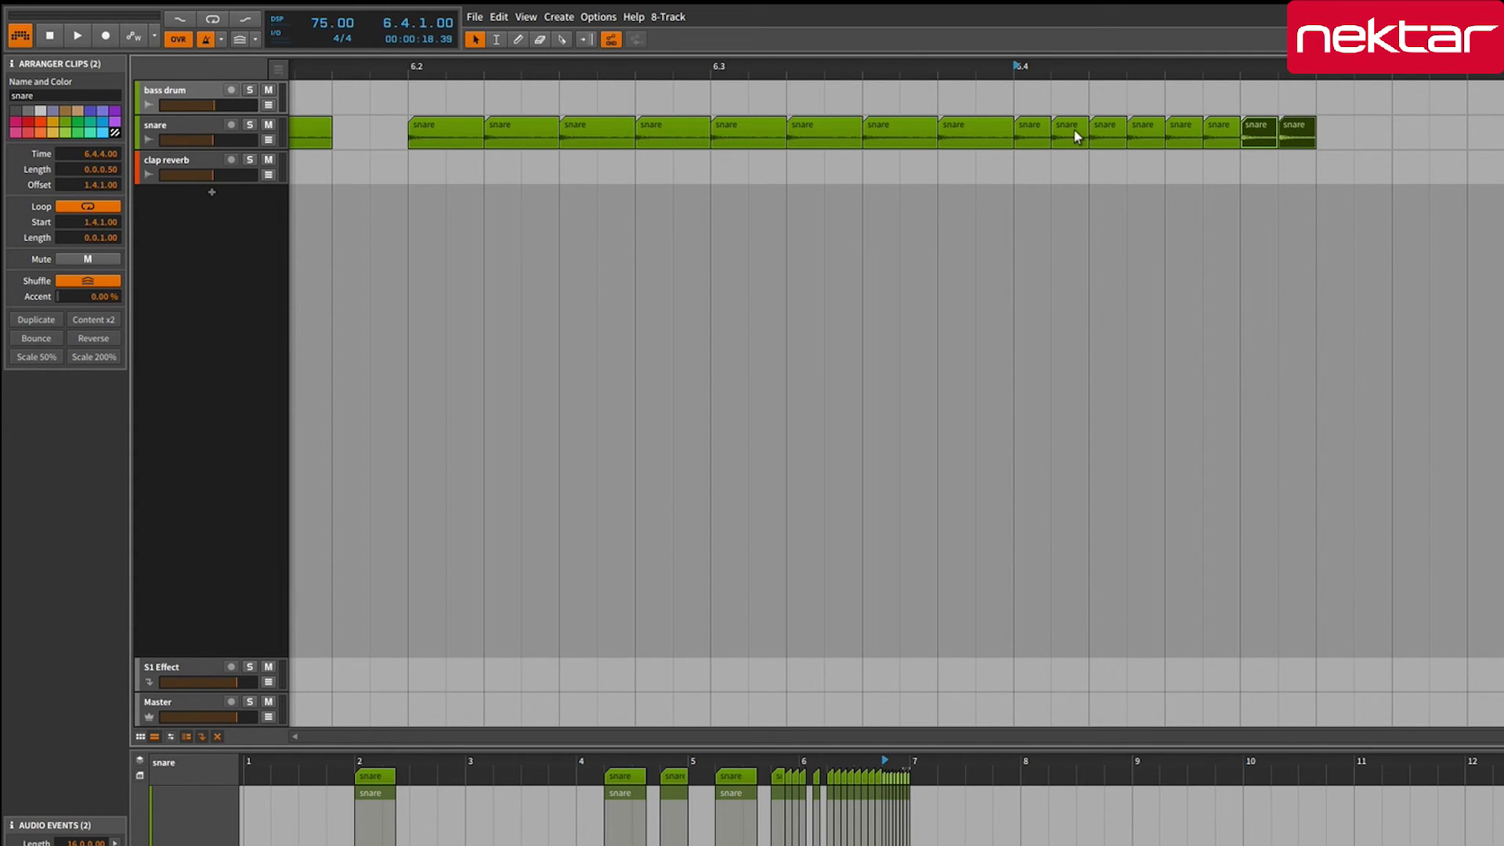
# - Place the play start marker at 6.1 and play the snare roll
pyautogui.moveTo(1076, 66); pyautogui.dragTo(1058, 23)
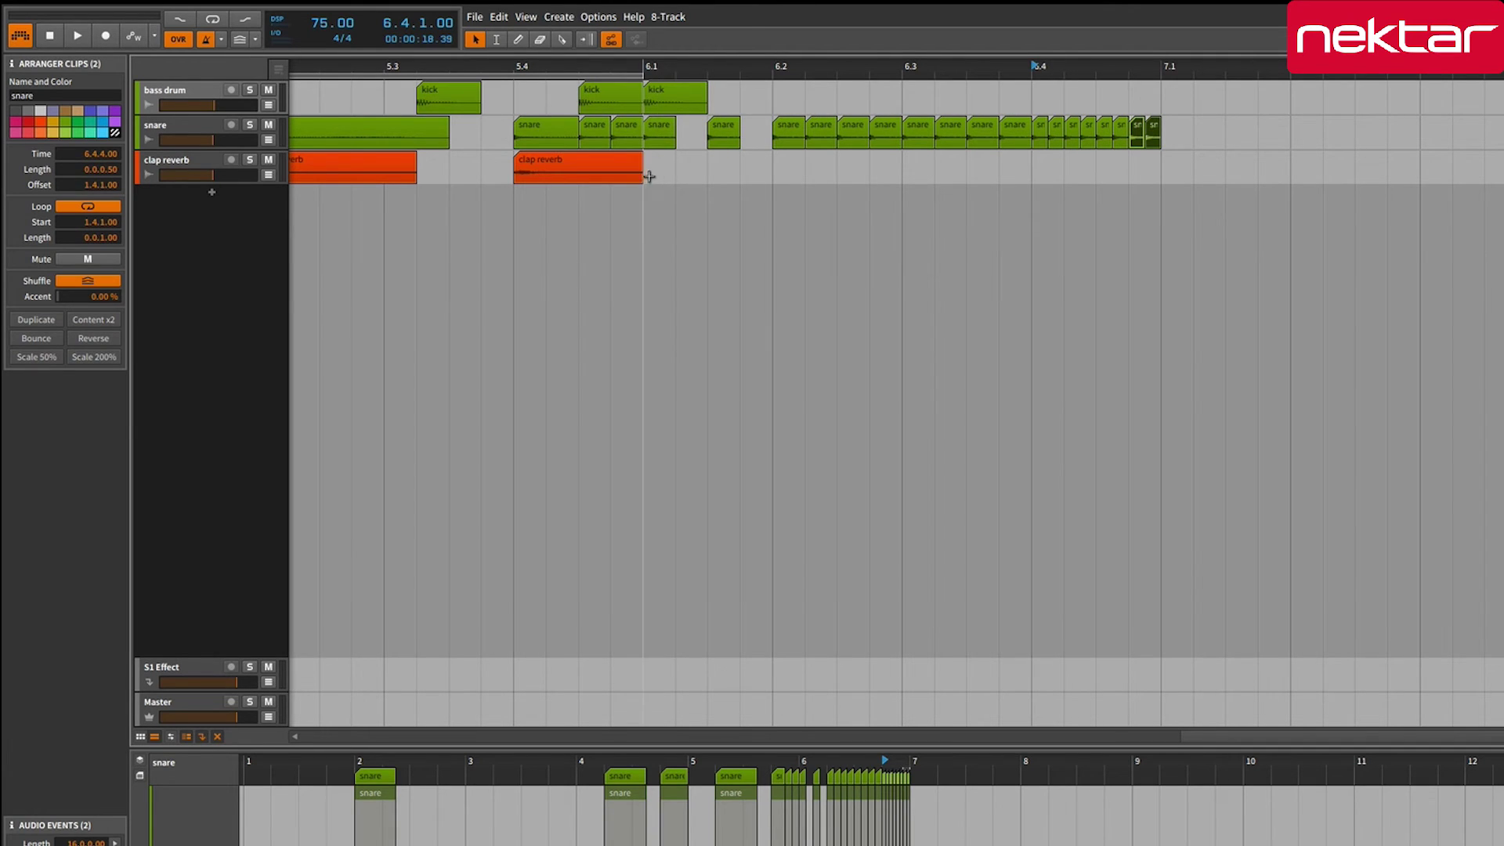
pyautogui.click(647, 177)
pyautogui.press('space')
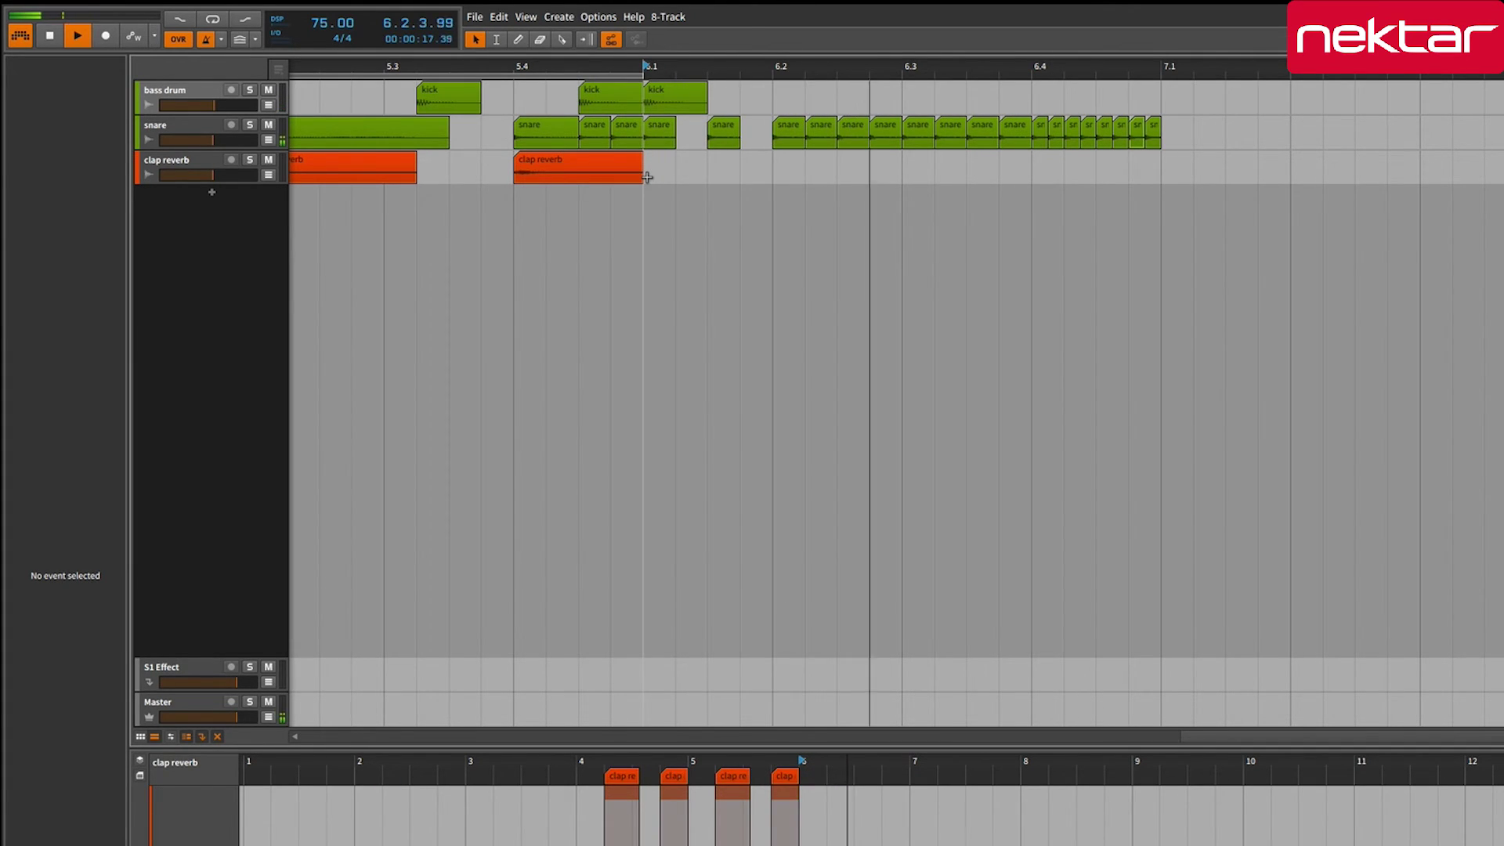
pyautogui.press('space')
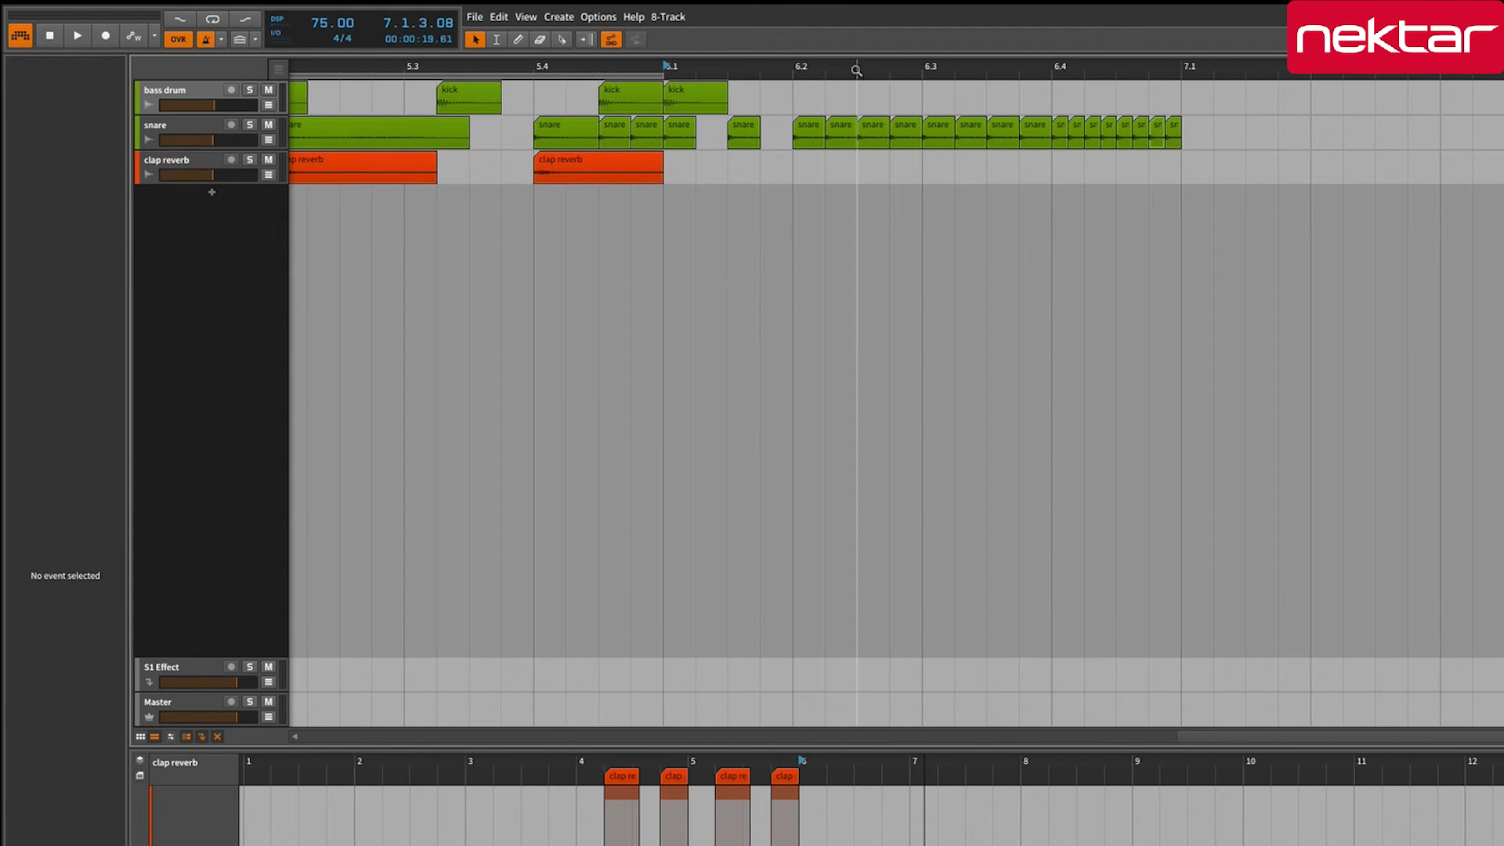
# - Copy all kick, snare and clap reverb clips of bar 5 to bar 7
pyautogui.moveTo(857, 71); pyautogui.dragTo(813, 70)
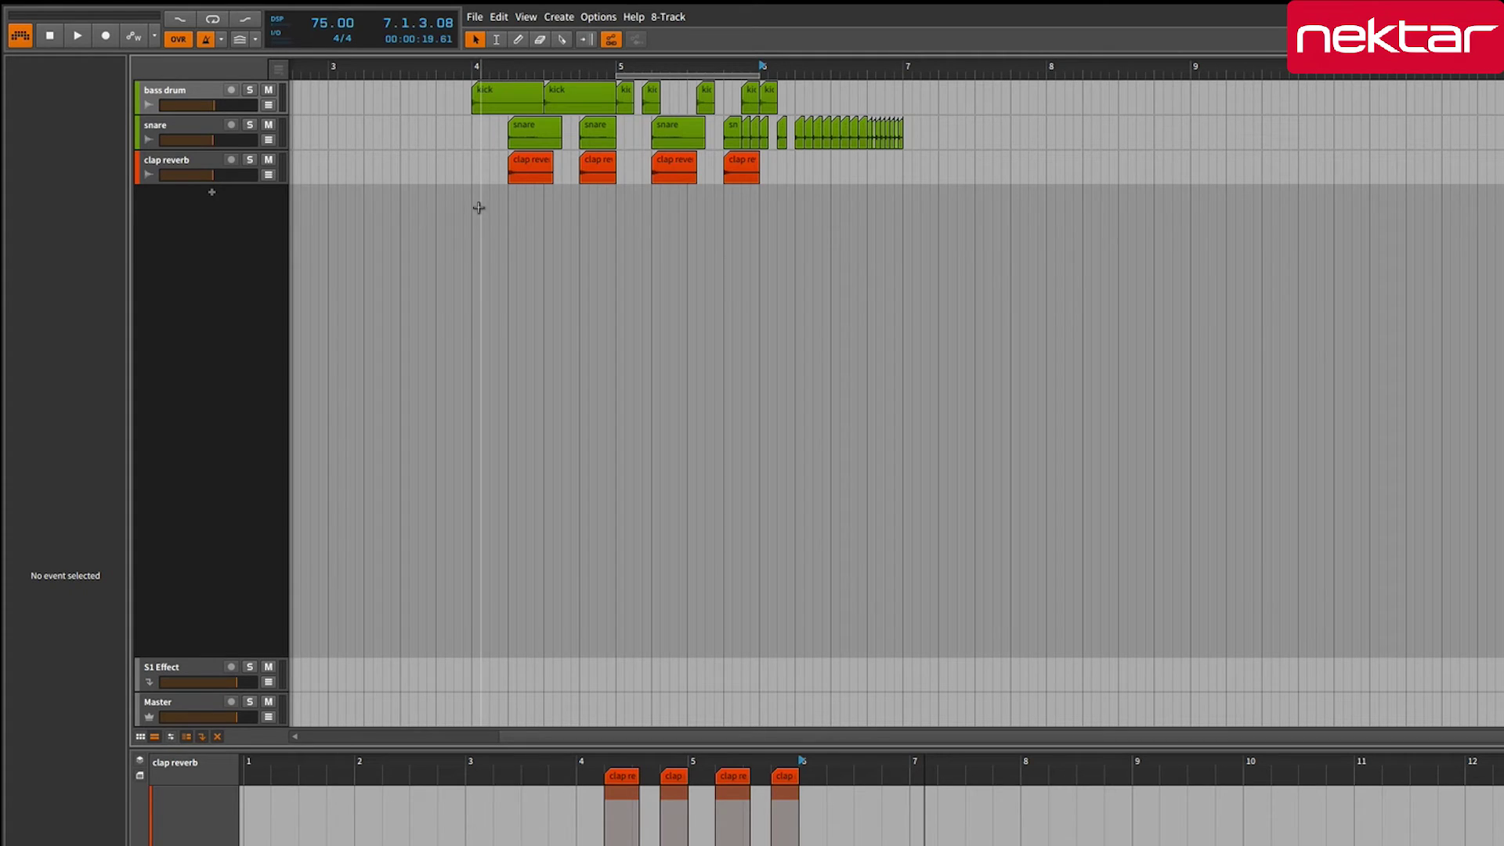
pyautogui.moveTo(618, 201); pyautogui.dragTo(739, 95)
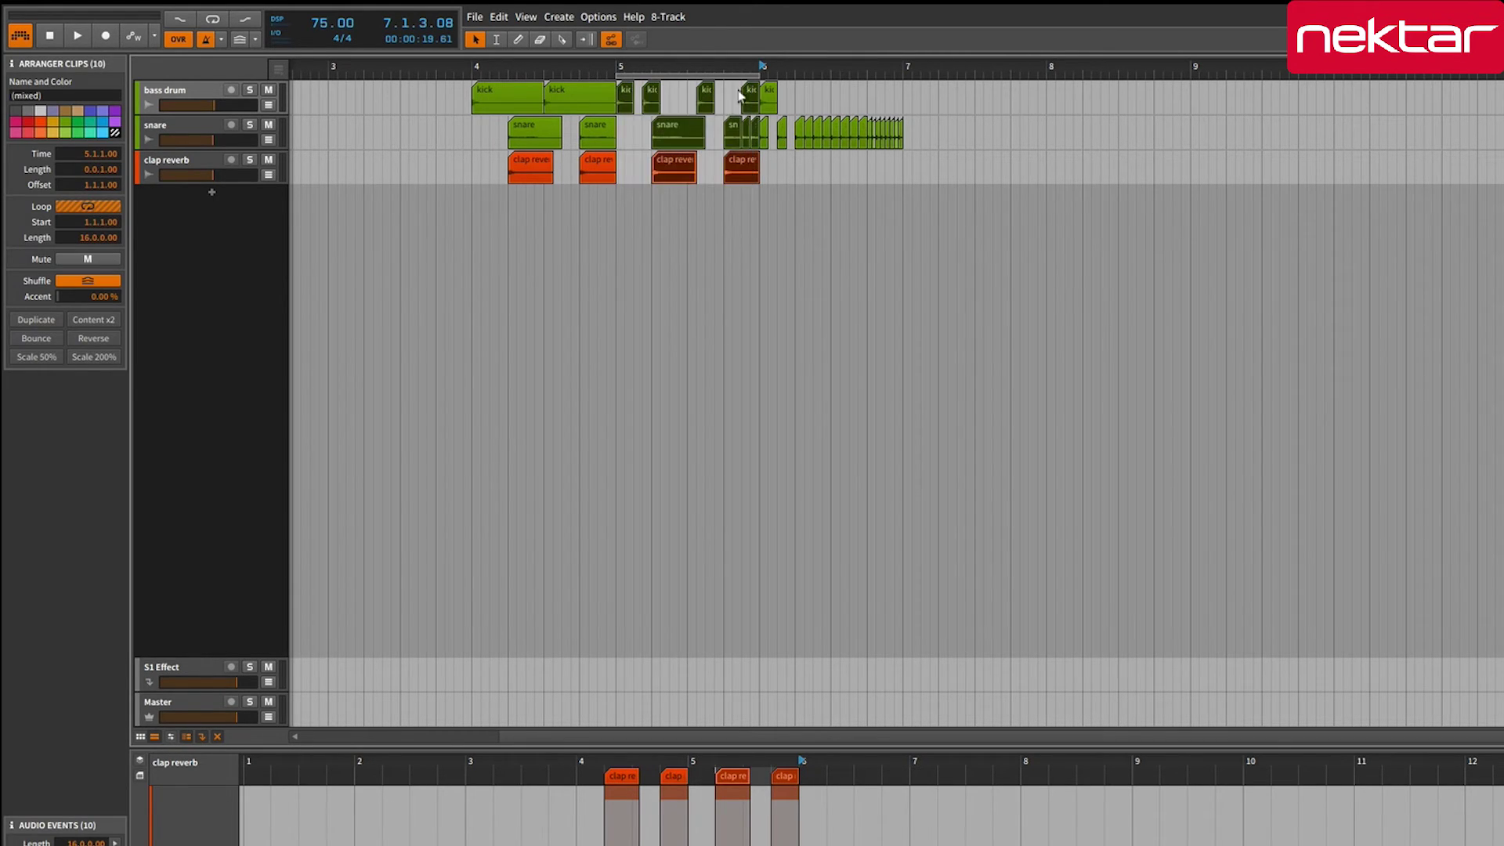
pyautogui.moveTo(626, 107); pyautogui.dragTo(913, 128)
# - Place the play start marker at bar 5 and play the arrangement through bar 7
pyautogui.click(610, 63)
pyautogui.click(616, 212)
pyautogui.press('space')
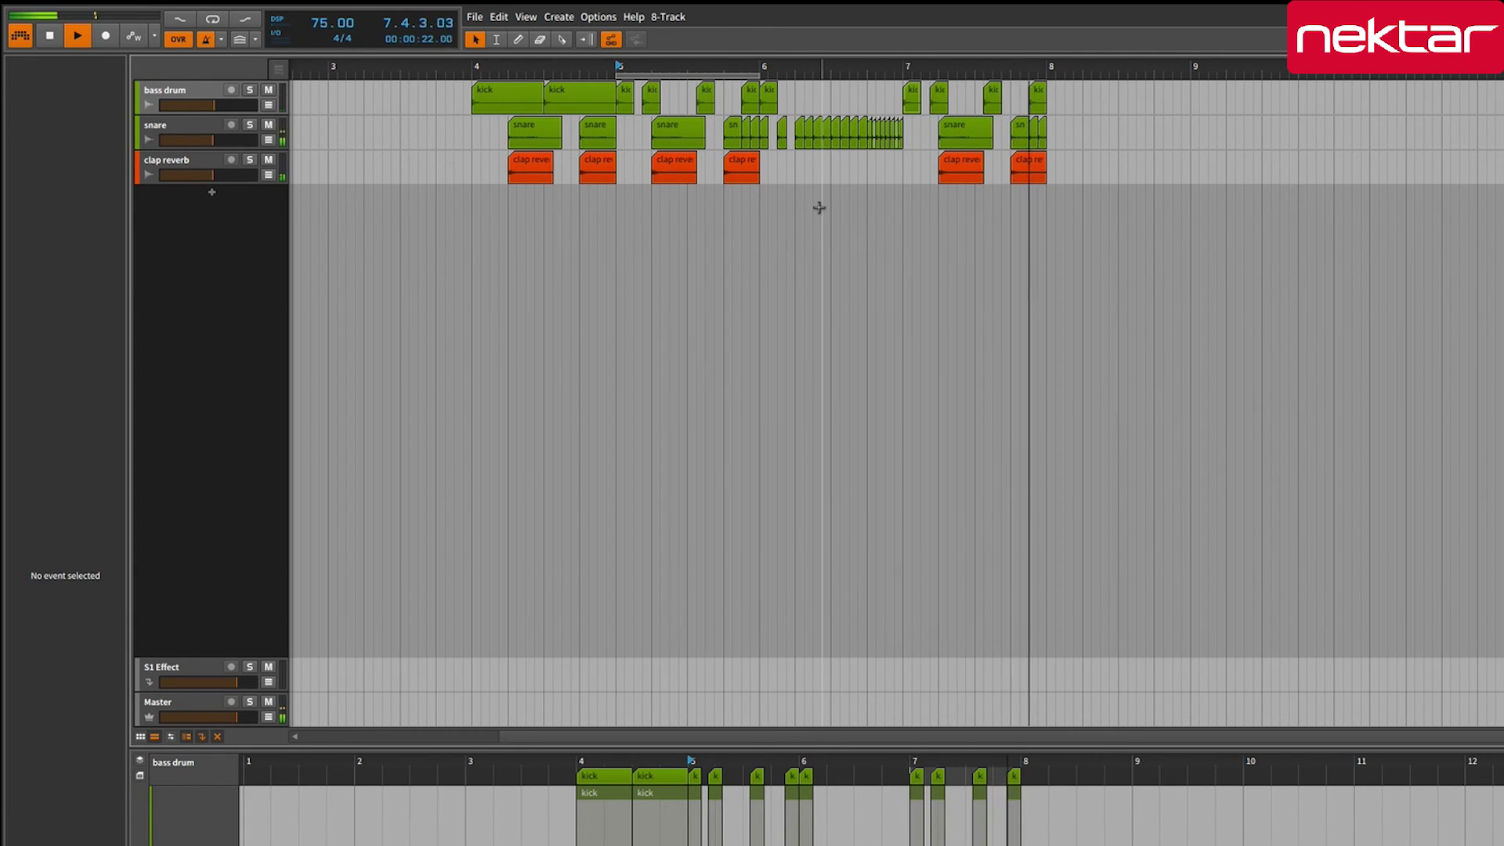
pyautogui.press('space')
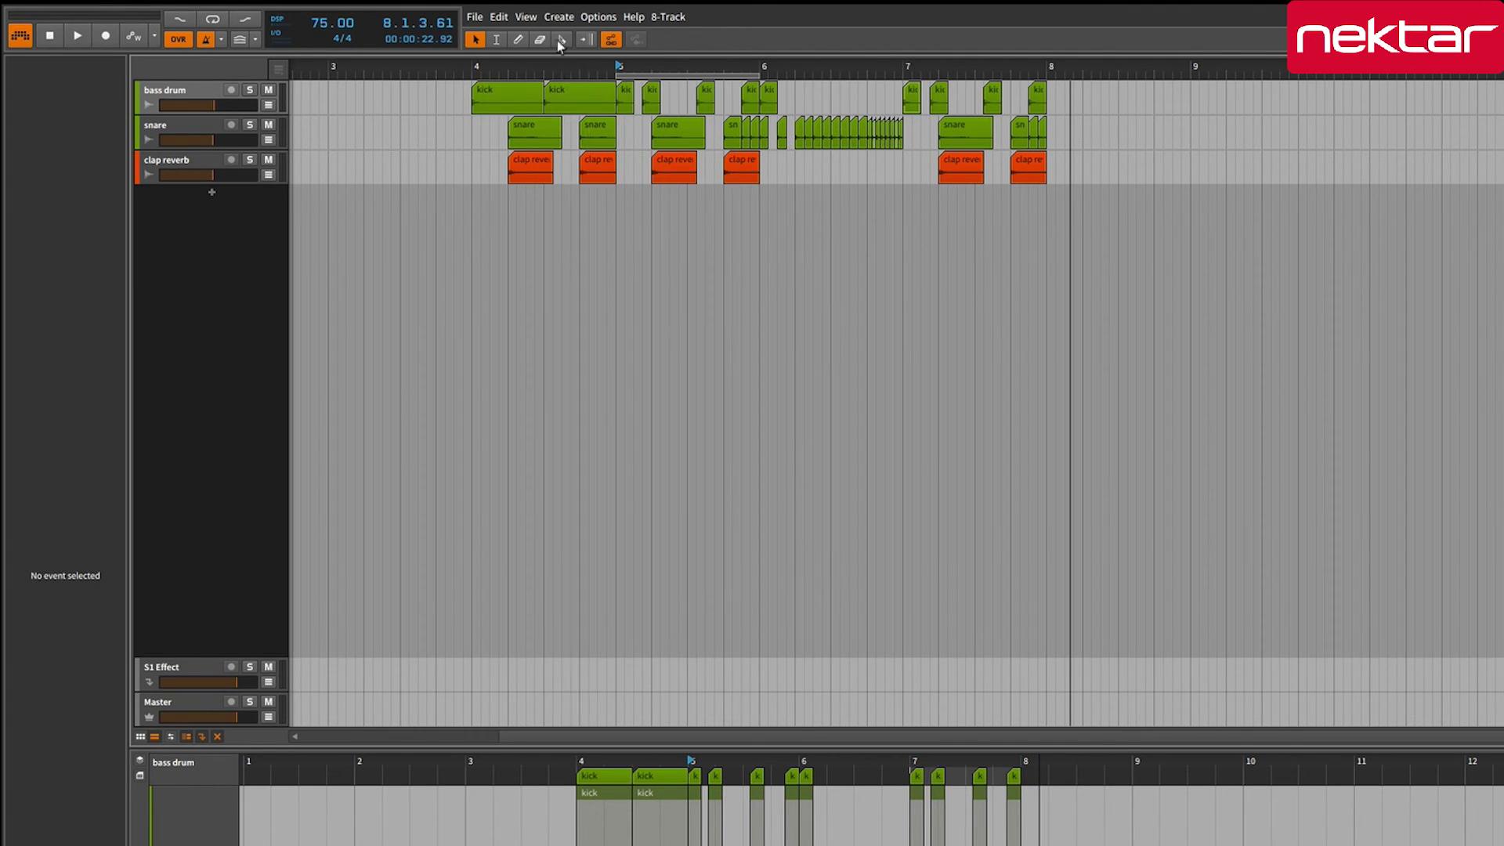
# - Split the second long kick clip at 4.3.2 with the Knife tool and erase the snare clips from 6.2.4 to 7.1
pyautogui.click(556, 98)
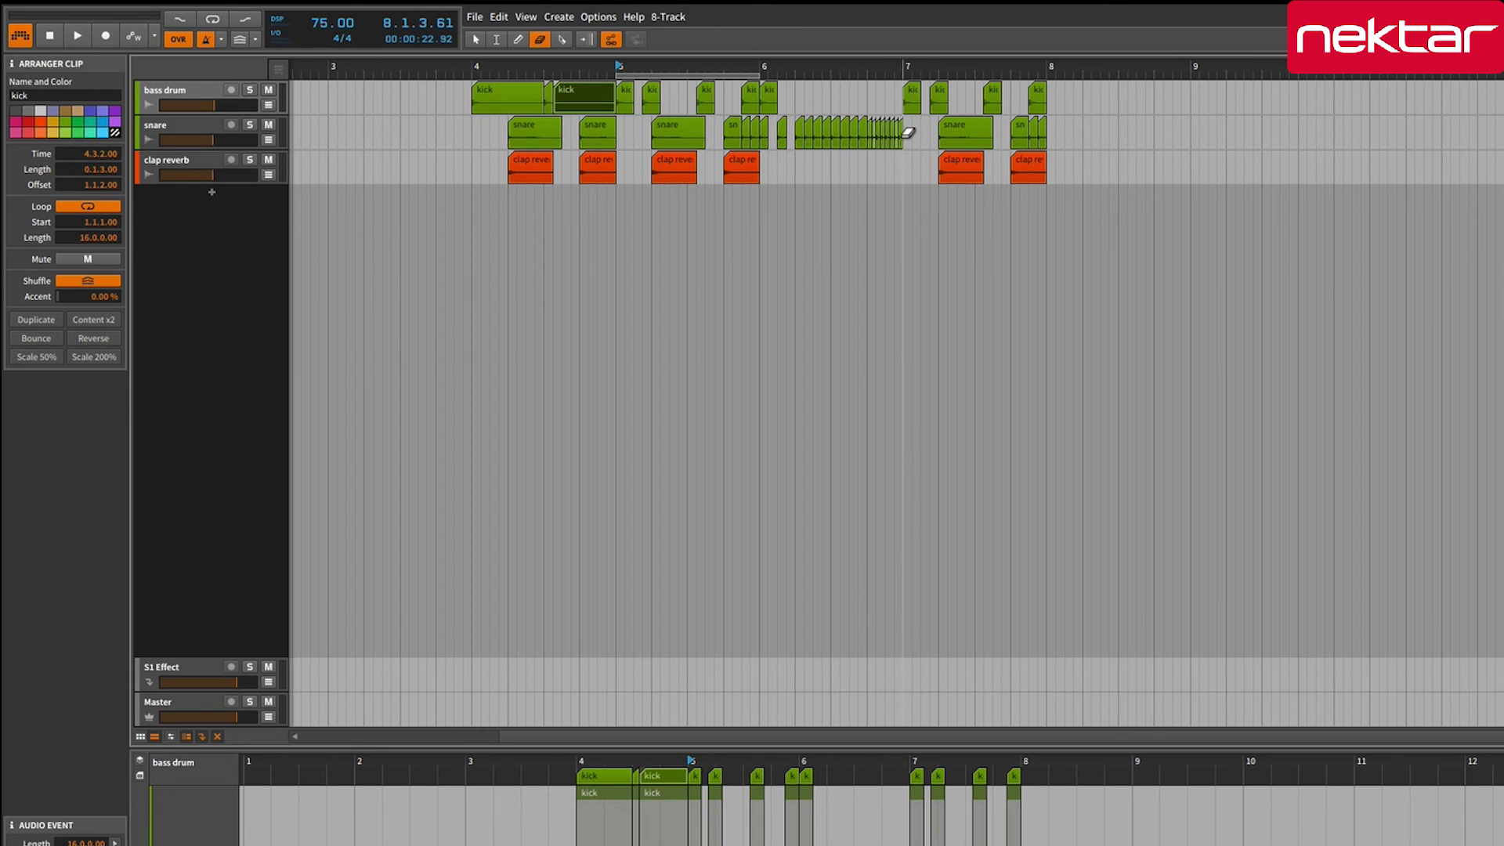
pyautogui.moveTo(859, 133); pyautogui.dragTo(830, 133)
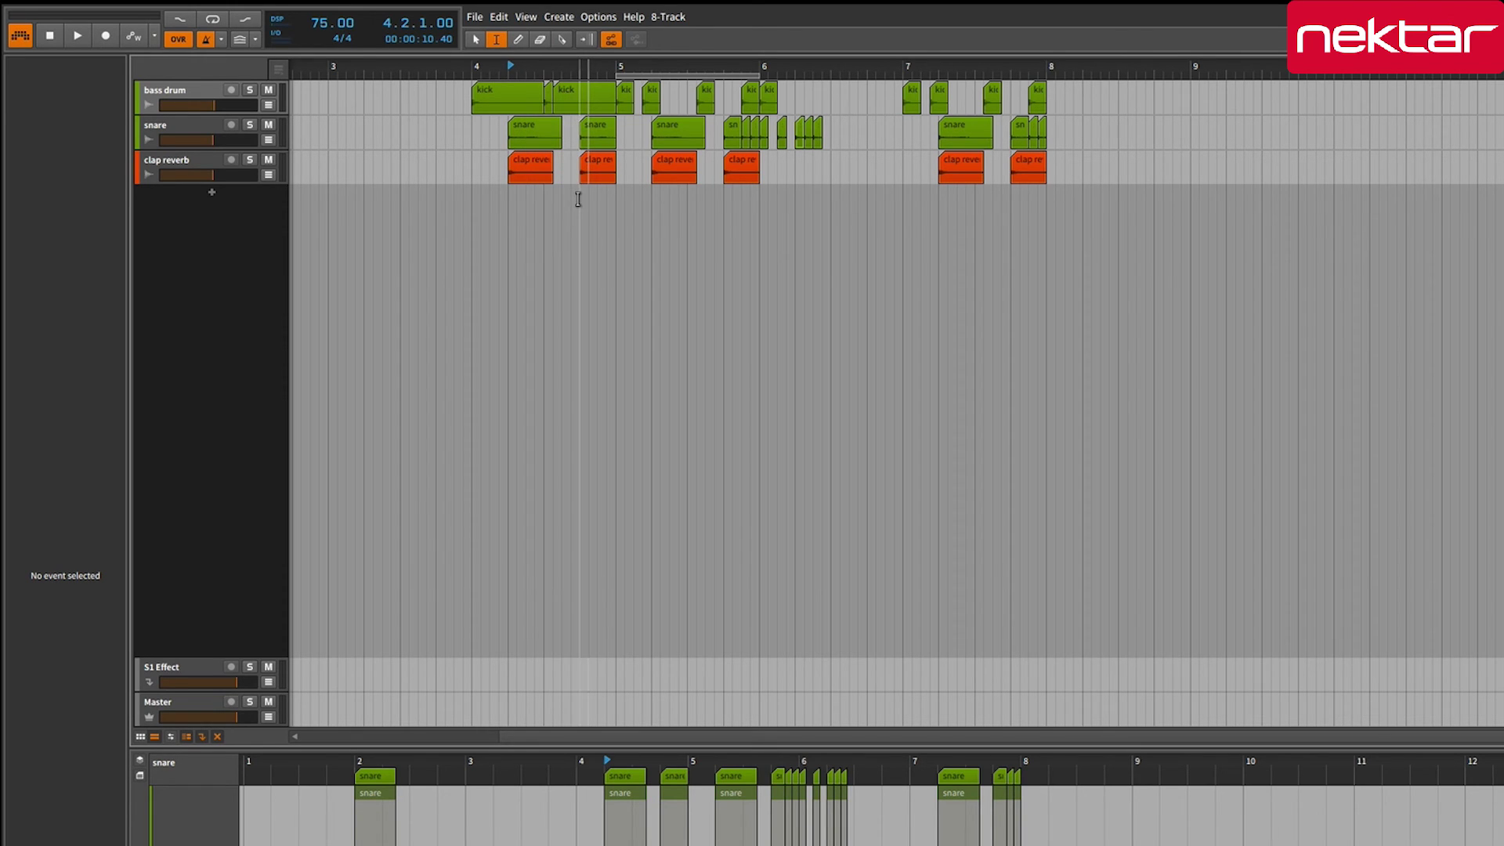
# - With the Time Selection tool, copy the range 4.4 to 5.1 across all three tracks to 6.3 and duplicate it at 6.4
pyautogui.moveTo(578, 199); pyautogui.dragTo(614, 108)
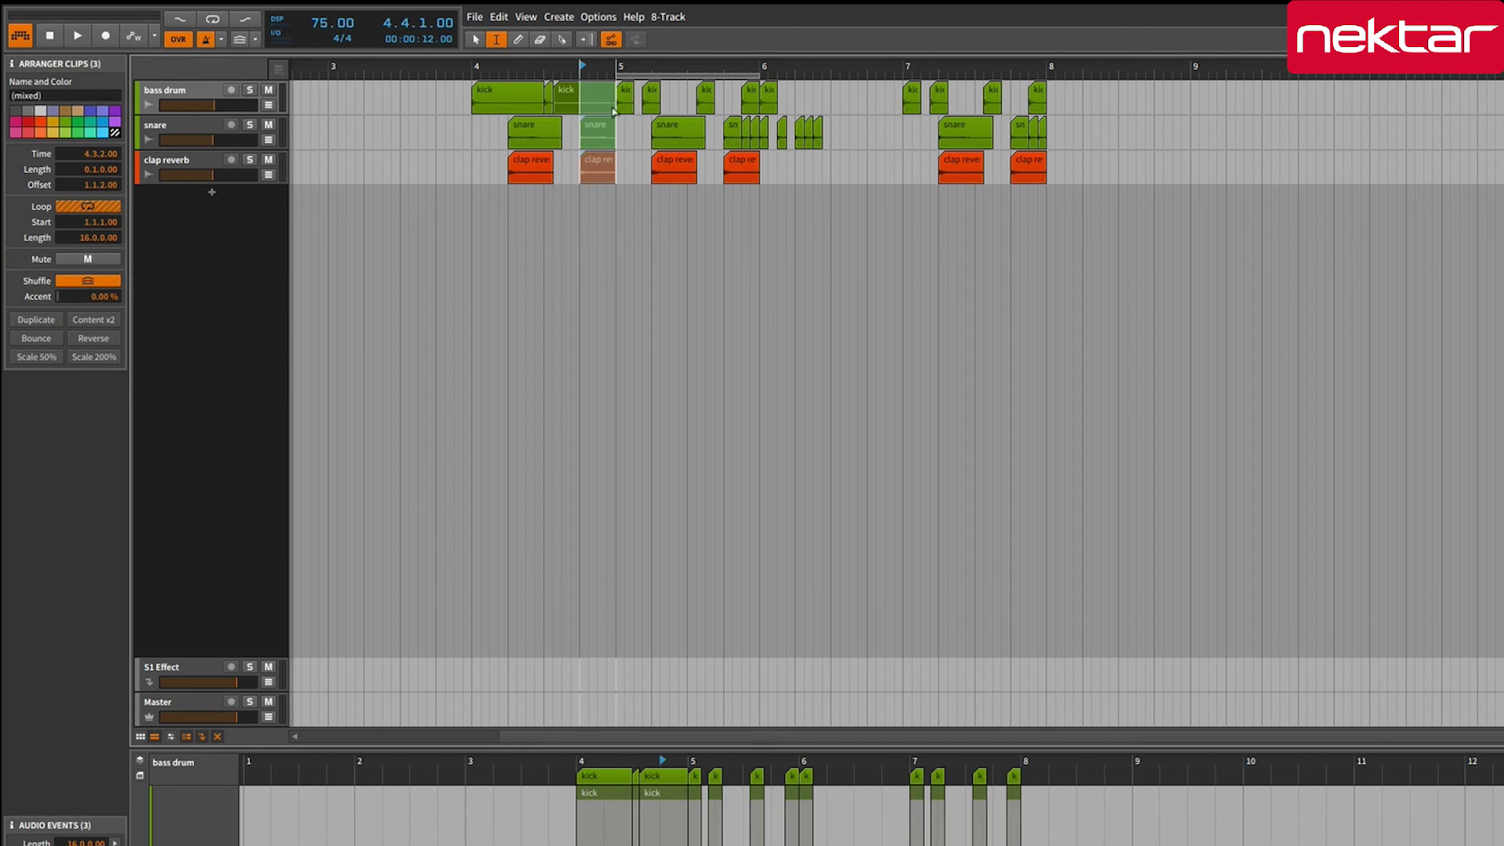
pyautogui.moveTo(597, 103); pyautogui.dragTo(846, 104)
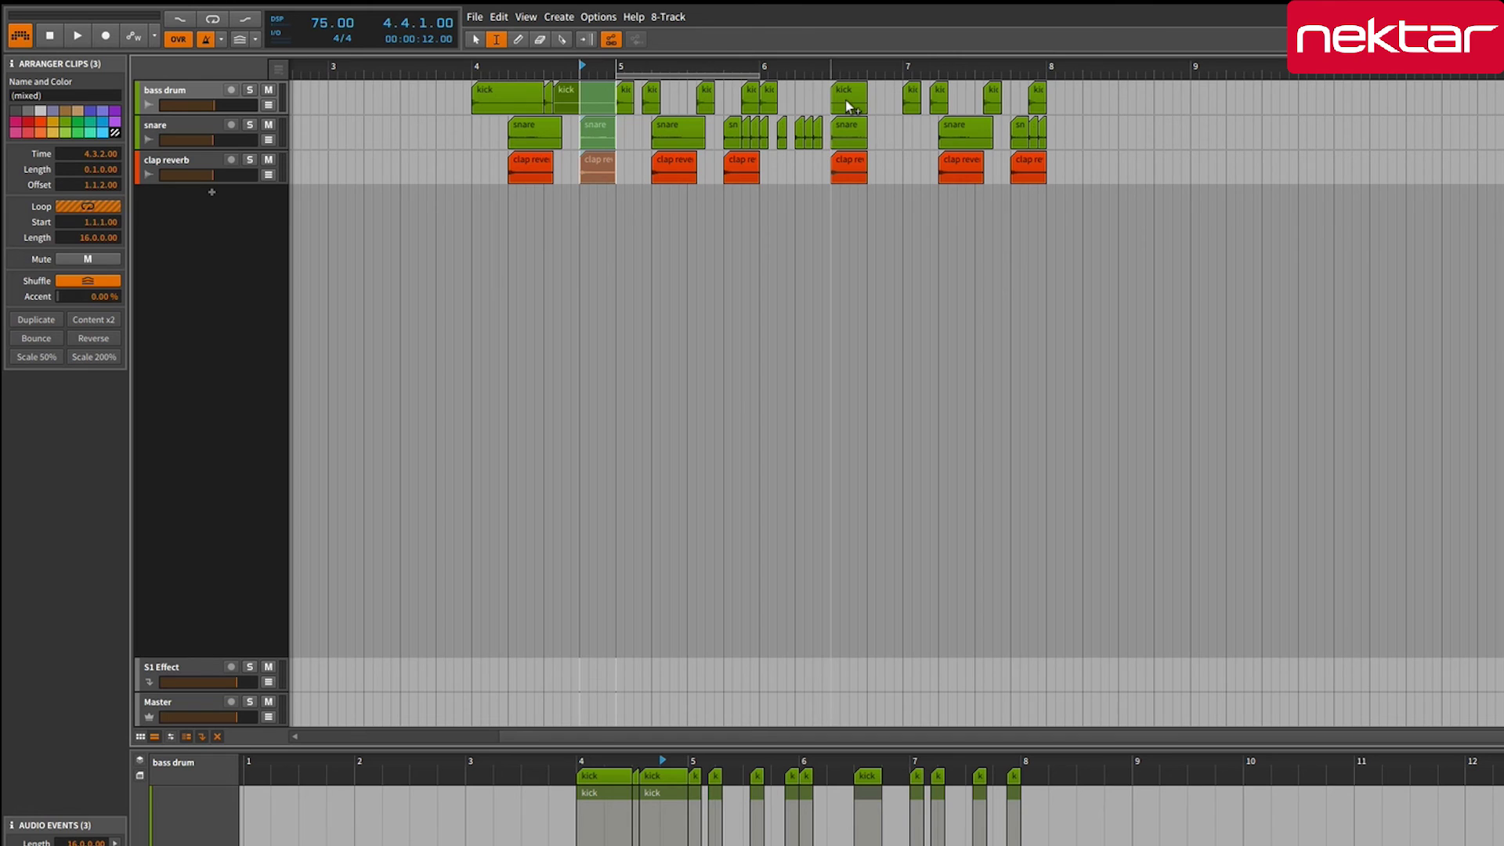
pyautogui.moveTo(836, 105); pyautogui.dragTo(844, 100)
pyautogui.hotkey('ctrl', 'd')
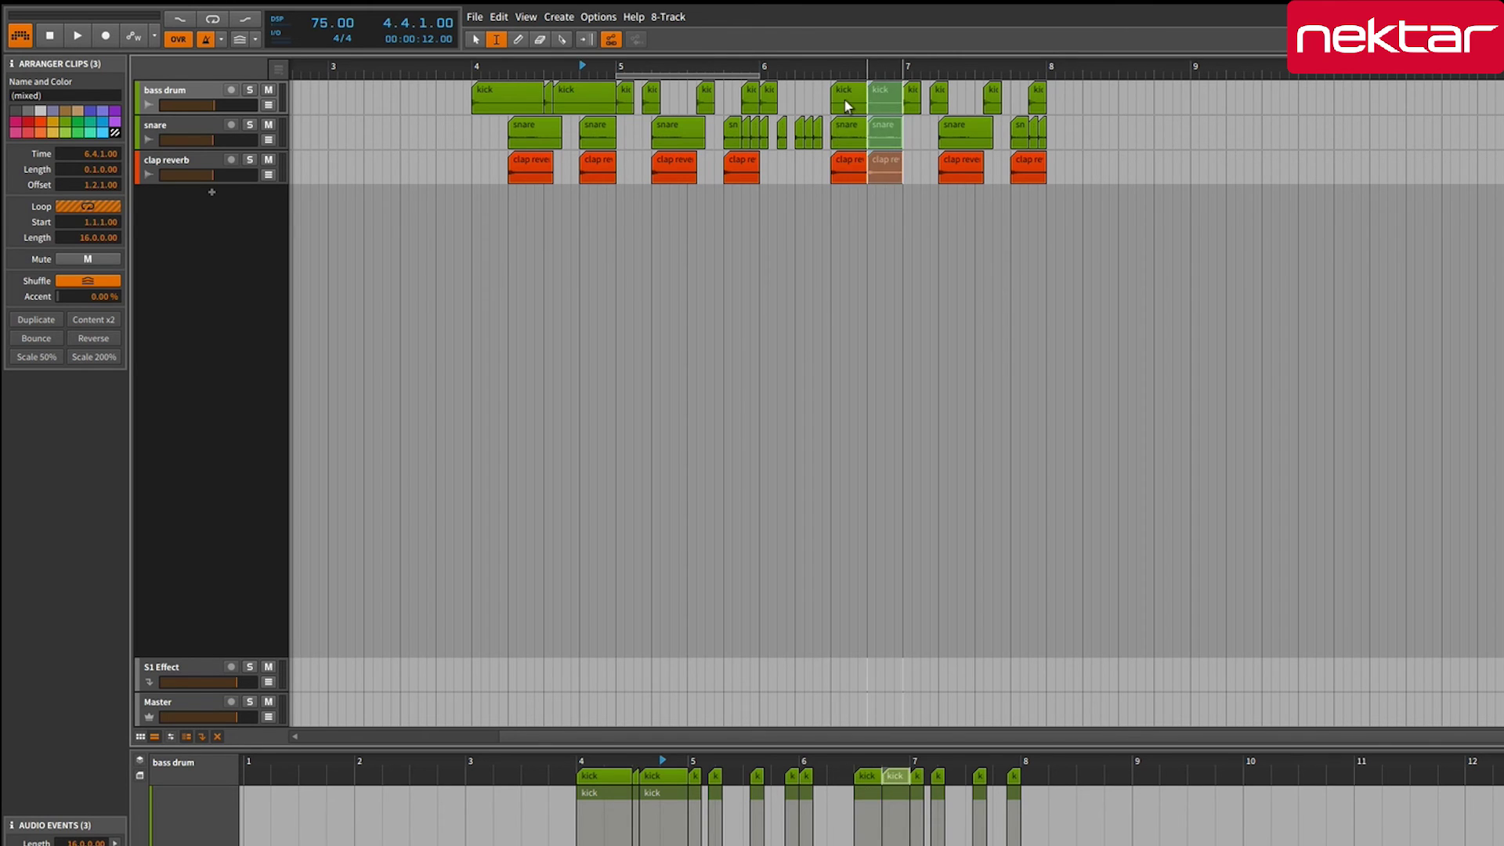
pyautogui.click(830, 199)
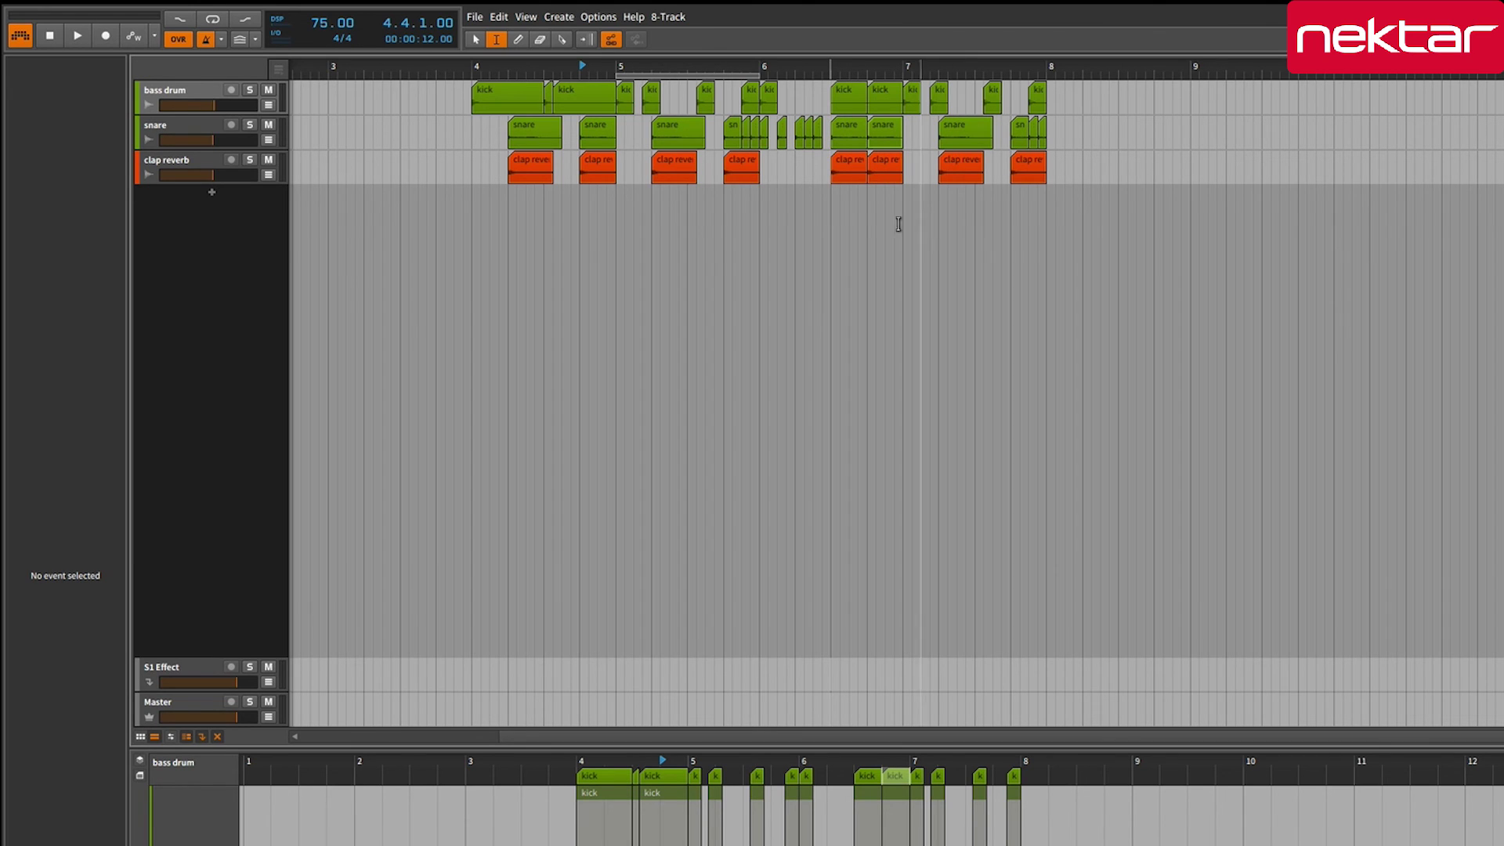